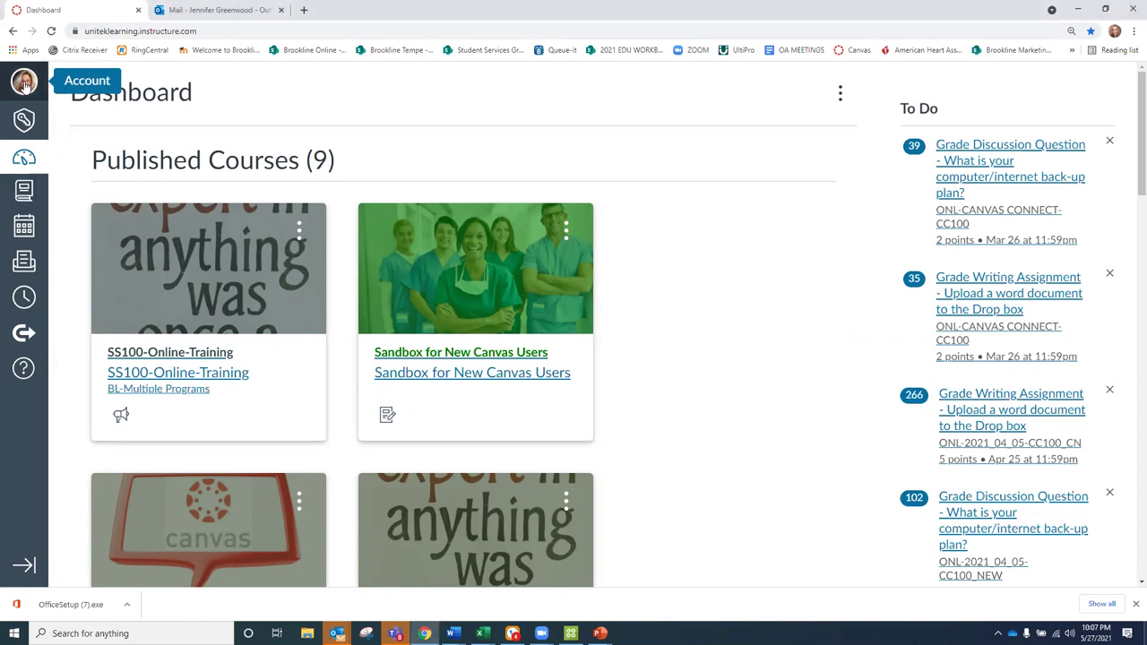
pyautogui.click(24, 83)
pyautogui.click(24, 82)
pyautogui.click(24, 83)
pyautogui.click(24, 83)
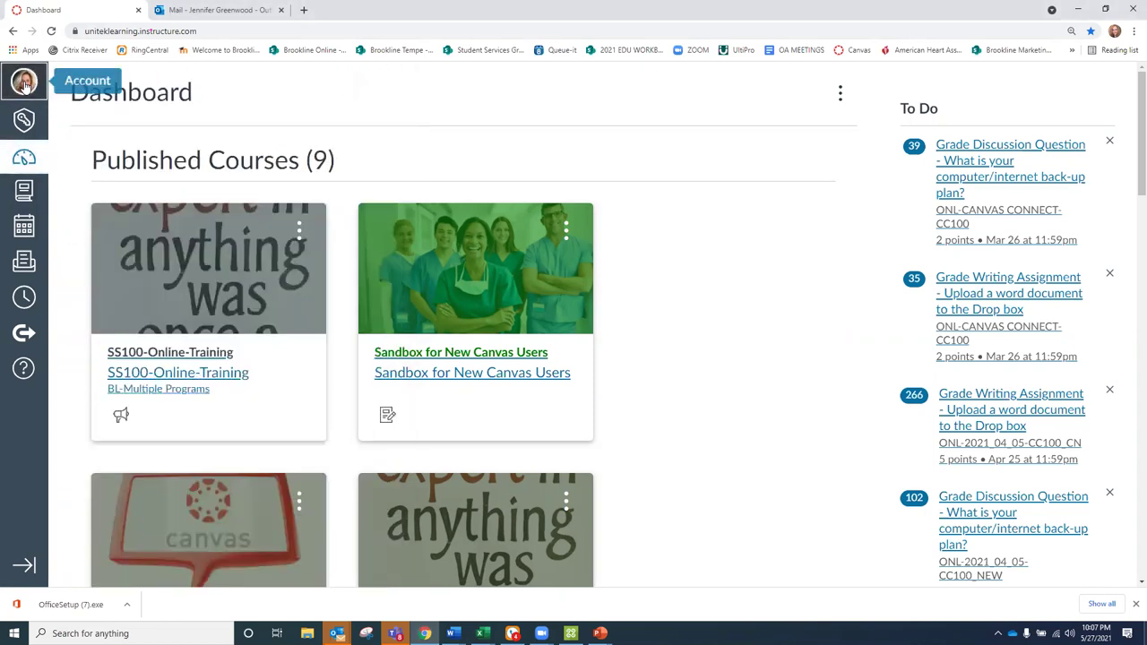
pyautogui.click(25, 82)
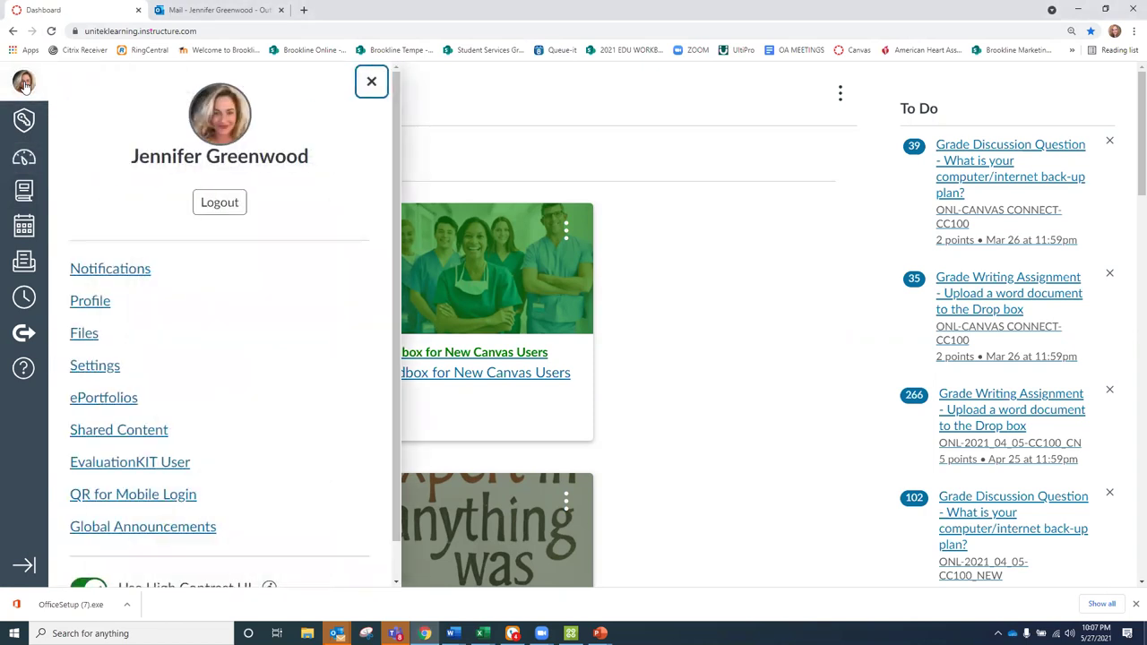
pyautogui.click(24, 82)
pyautogui.click(25, 82)
pyautogui.click(24, 83)
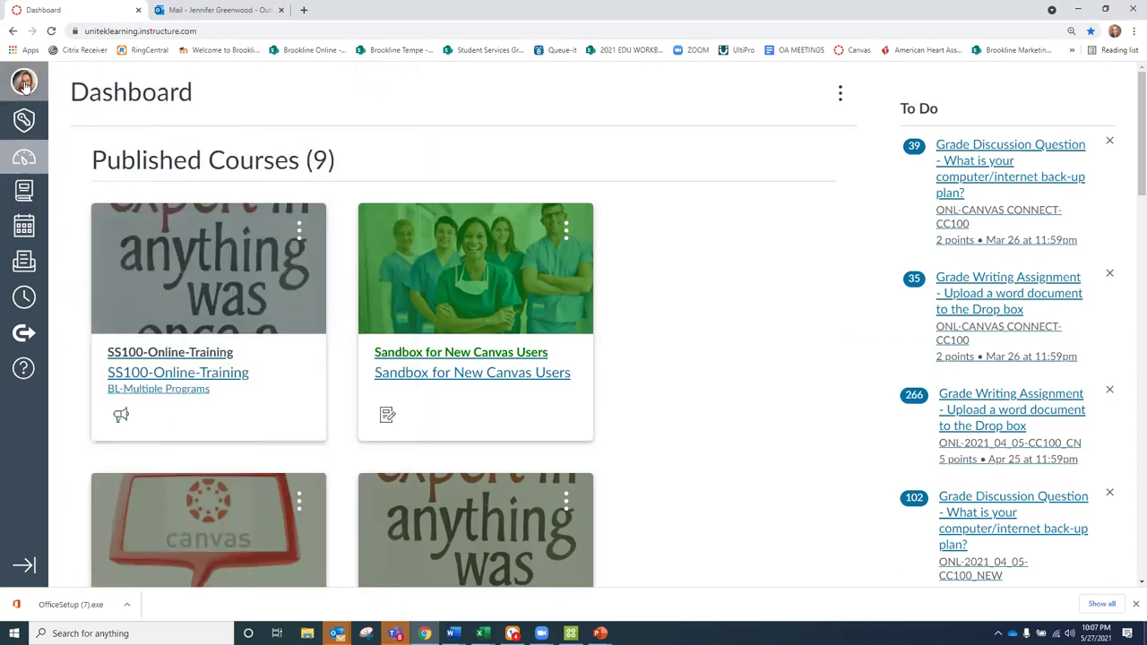
# Step: Open the account's profile page and replace the profile picture with the portrait with glasses from the Desktop folder, keeping the default crop
pyautogui.click(24, 83)
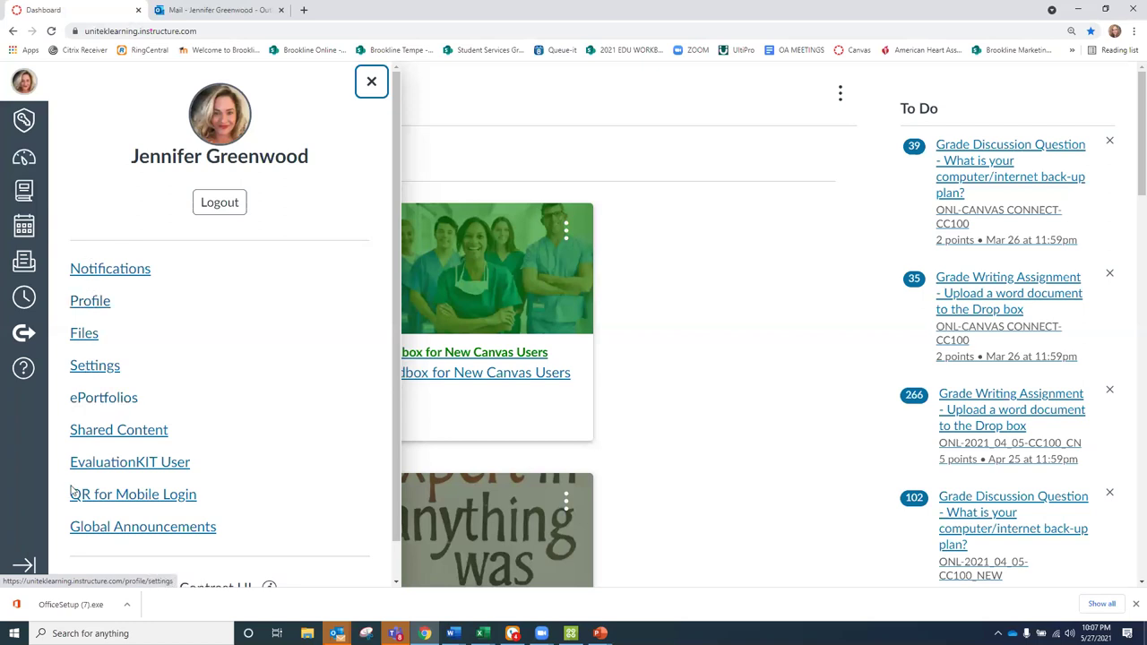
pyautogui.click(89, 303)
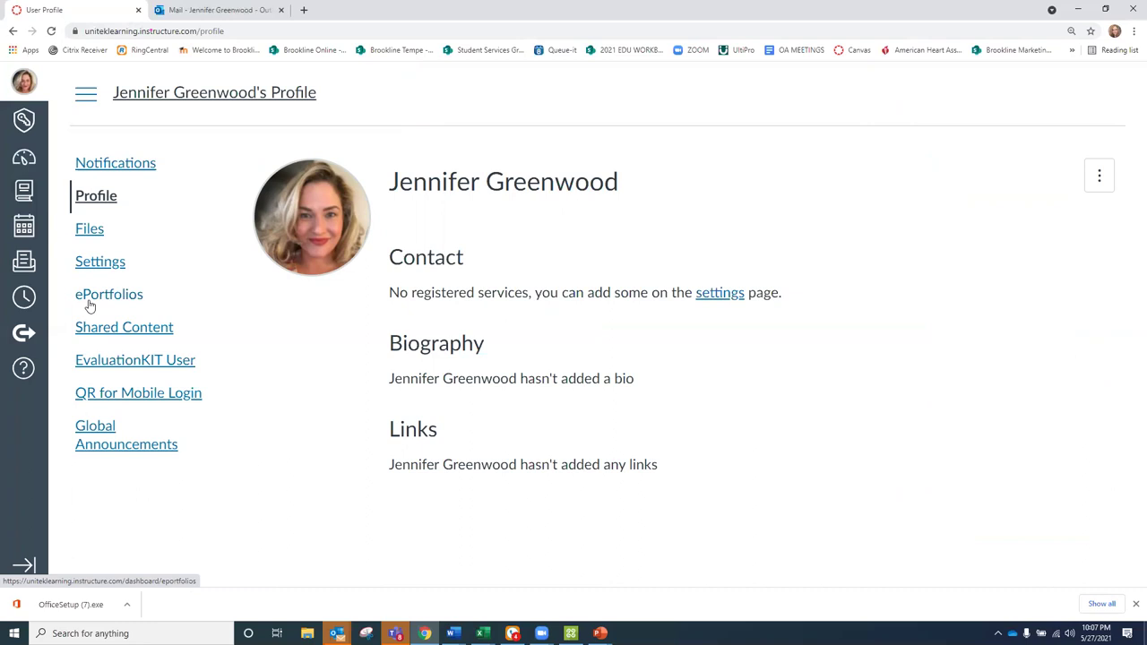
pyautogui.click(347, 258)
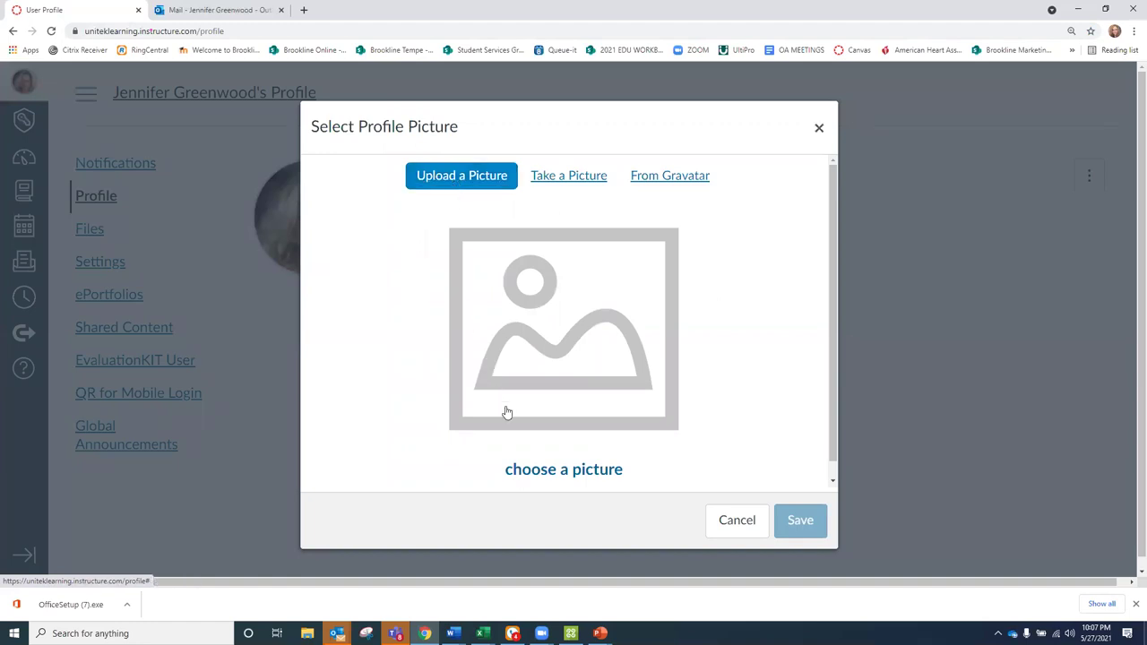
pyautogui.click(492, 256)
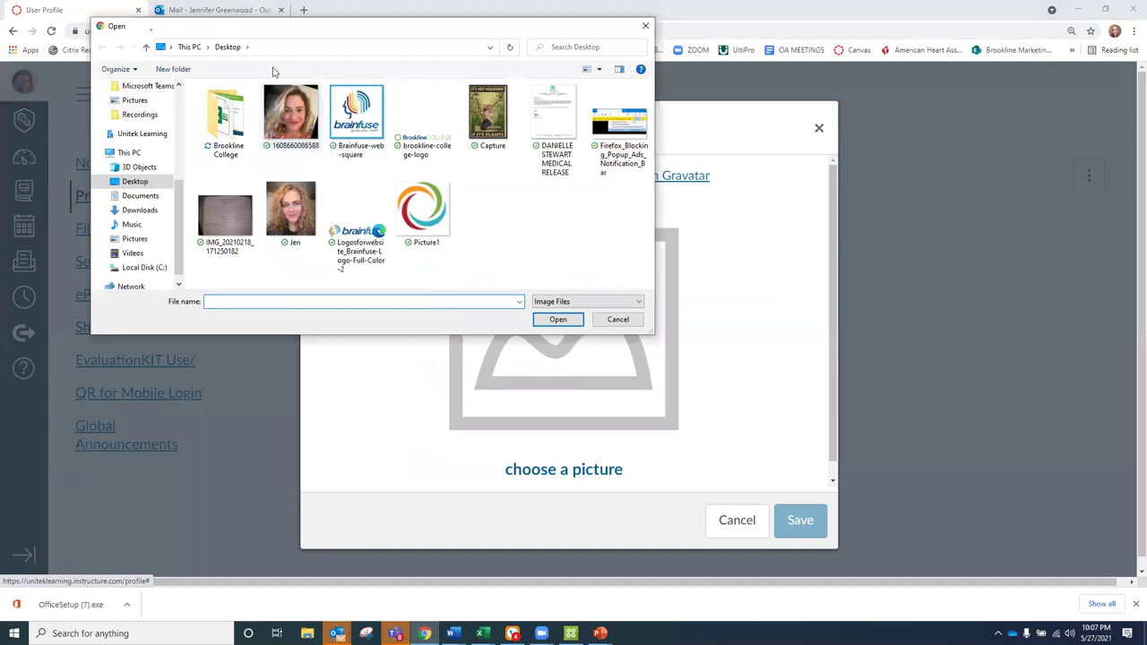
pyautogui.click(292, 210)
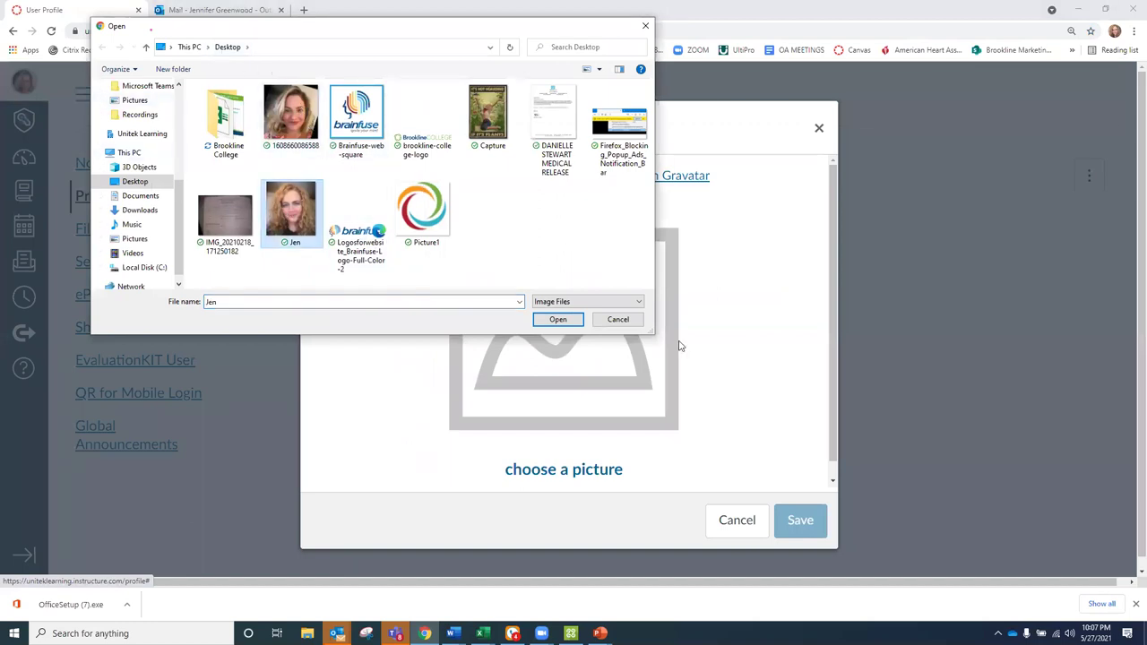
pyautogui.click(557, 324)
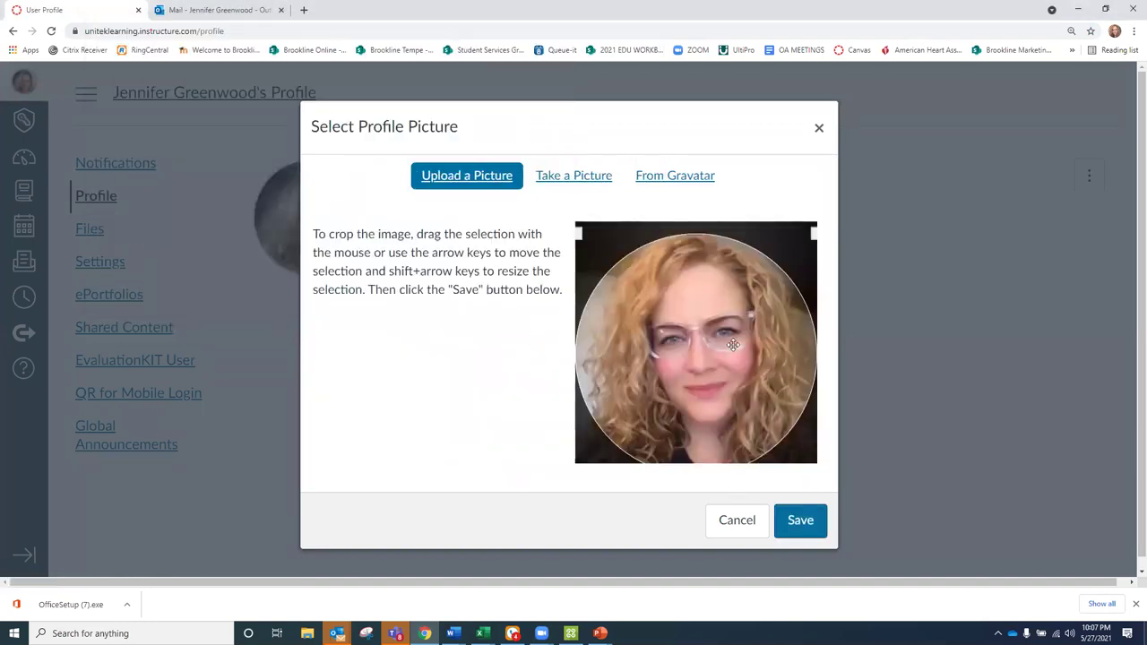
pyautogui.click(802, 524)
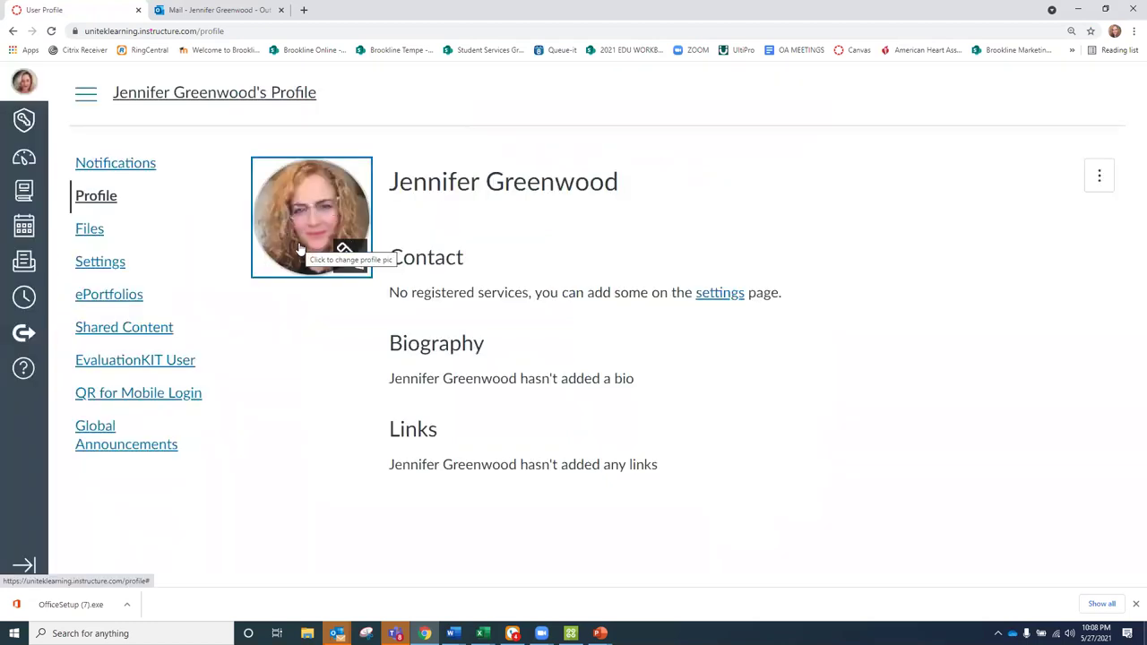
# Step: Open the account settings and delete the last SMS entry under Other Contacts, confirming the deletion
pyautogui.click(99, 268)
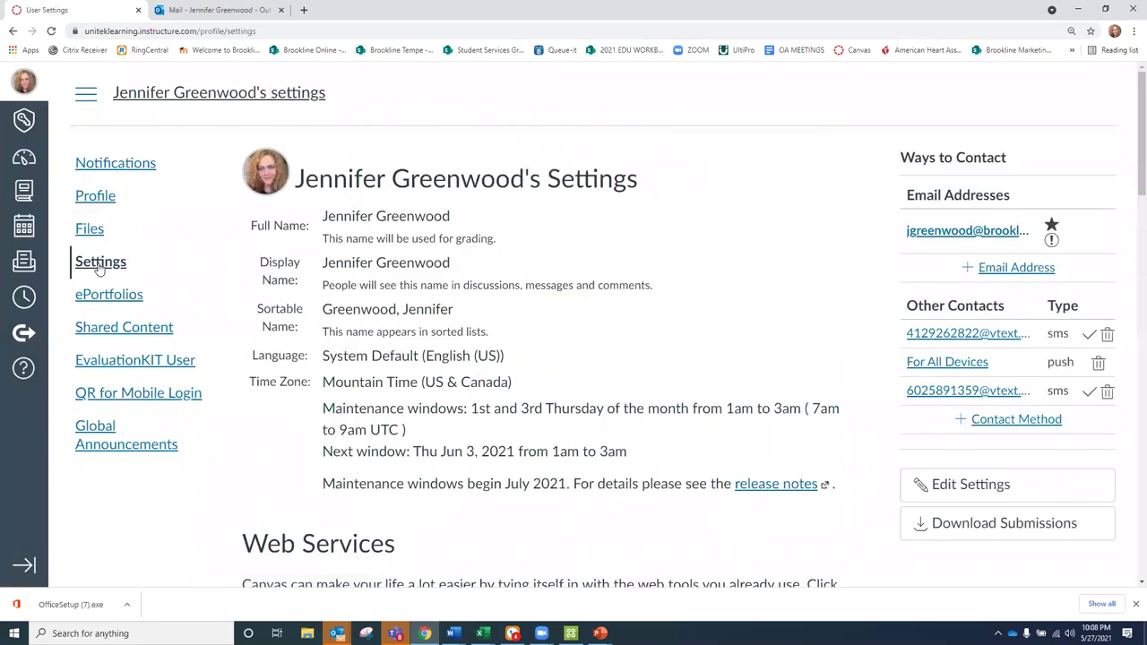
pyautogui.click(1107, 392)
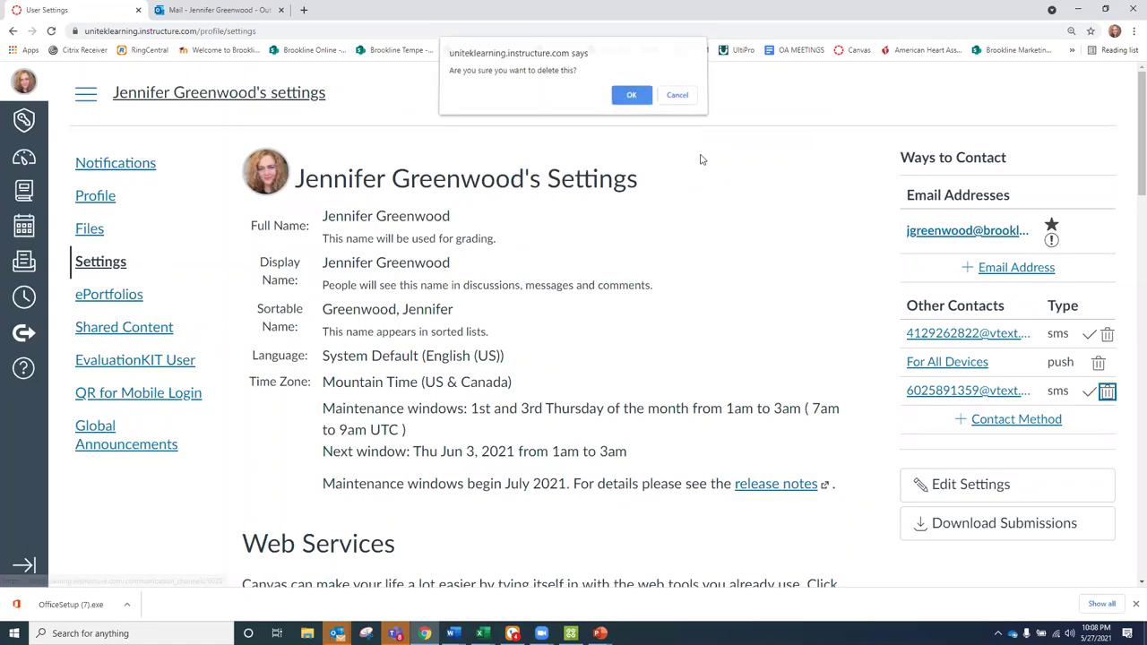
pyautogui.click(628, 98)
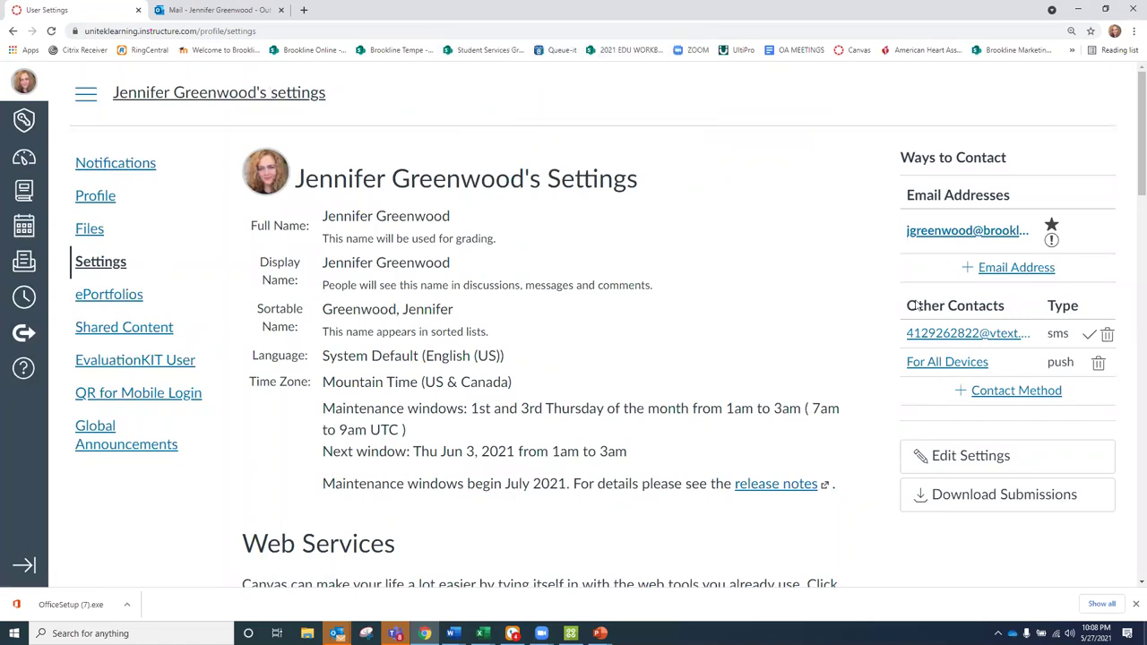
# Step: Register a new text message contact method using the owner's cell number with Verizon as the carrier
pyautogui.click(1020, 390)
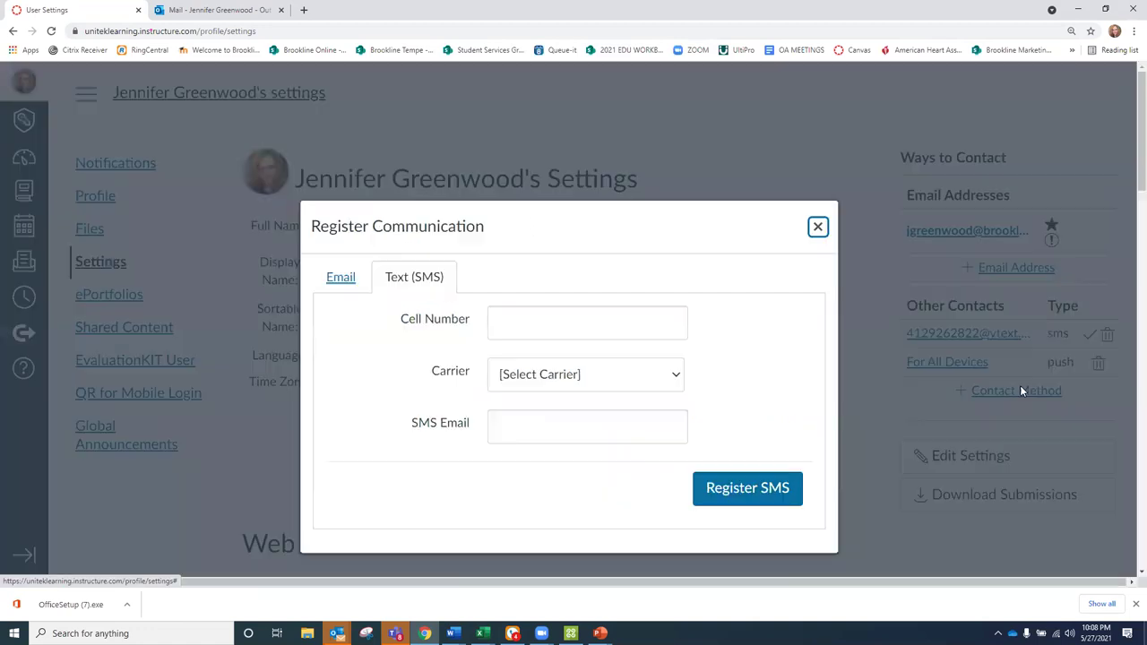
pyautogui.click(584, 332)
pyautogui.click(572, 362)
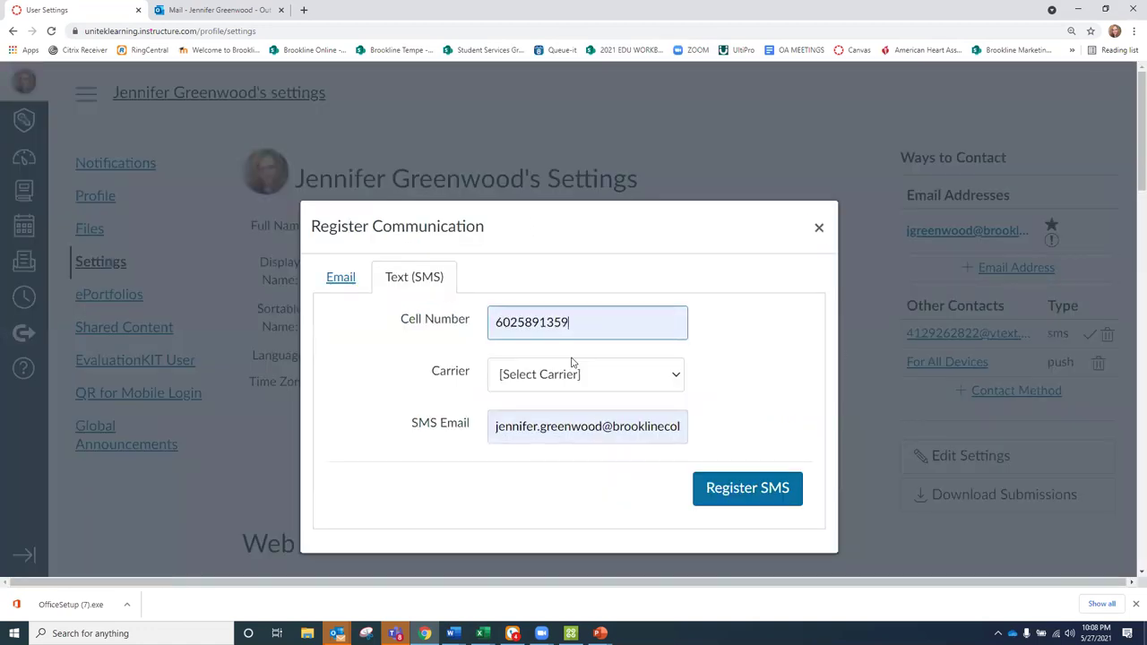
pyautogui.moveTo(572, 322); pyautogui.dragTo(484, 334)
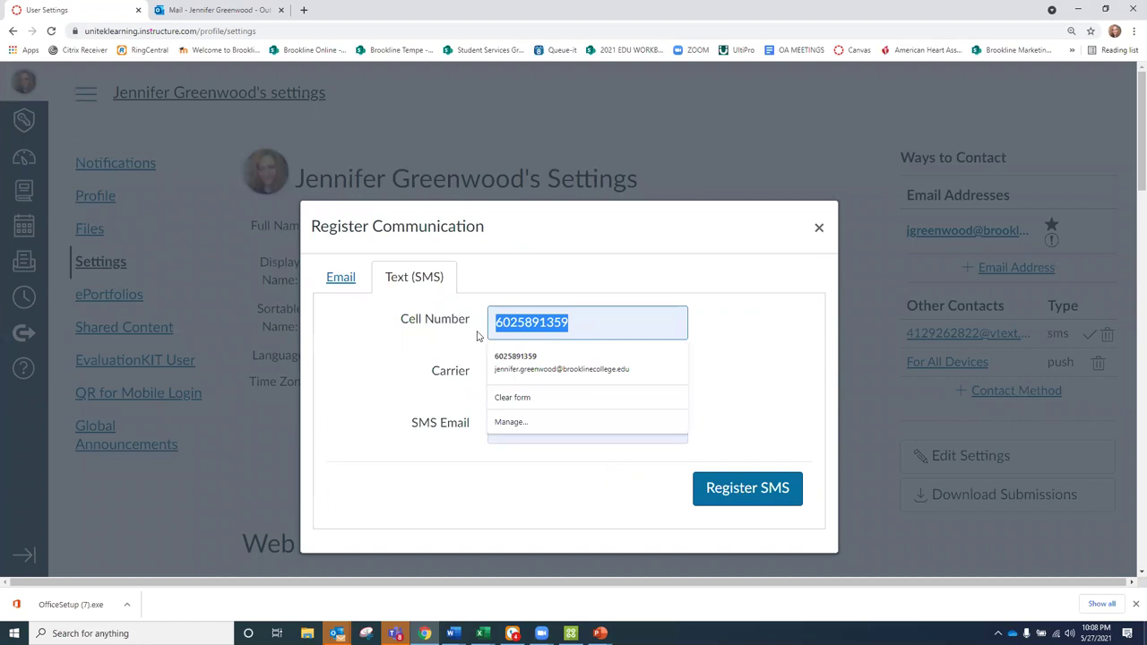
pyautogui.click(482, 337)
pyautogui.click(516, 375)
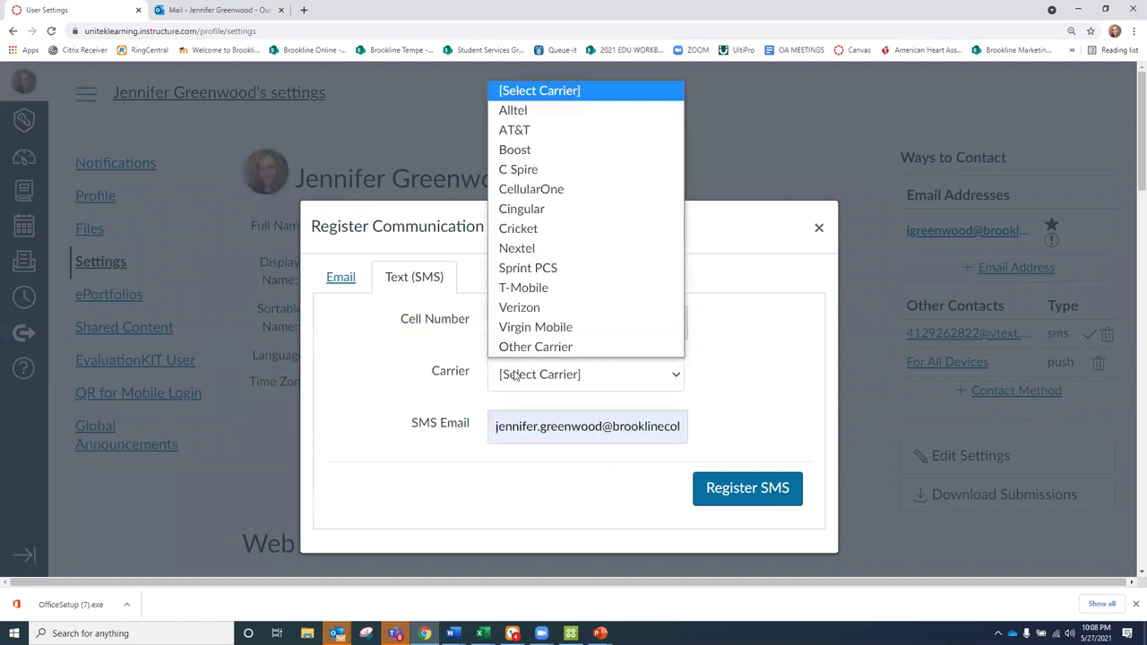
pyautogui.click(521, 308)
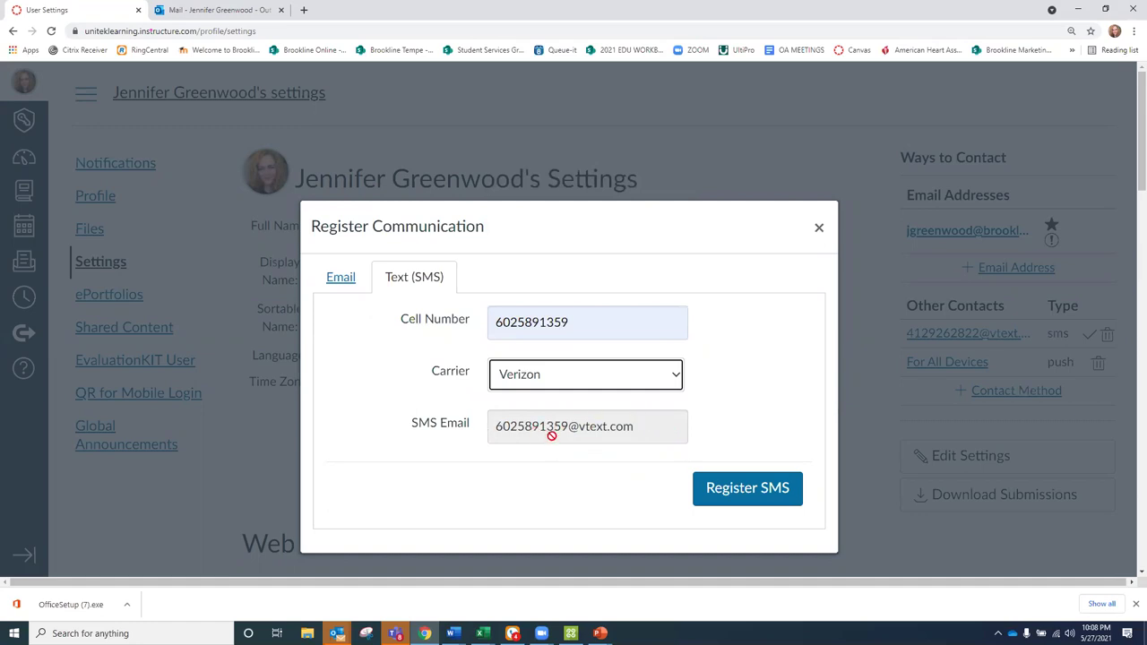
pyautogui.click(747, 488)
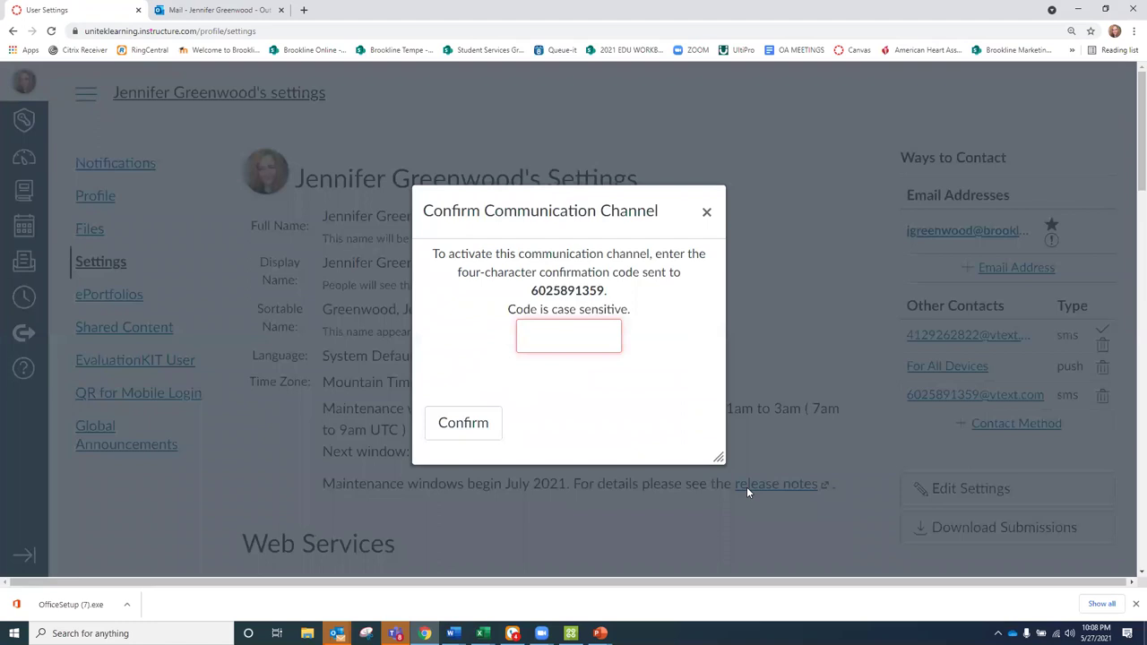
# Step: Fill in the confirmation code for the new SMS contact, and close the confirmation dialog without submitting it
pyautogui.click(578, 332)
pyautogui.click(549, 345)
pyautogui.click(550, 376)
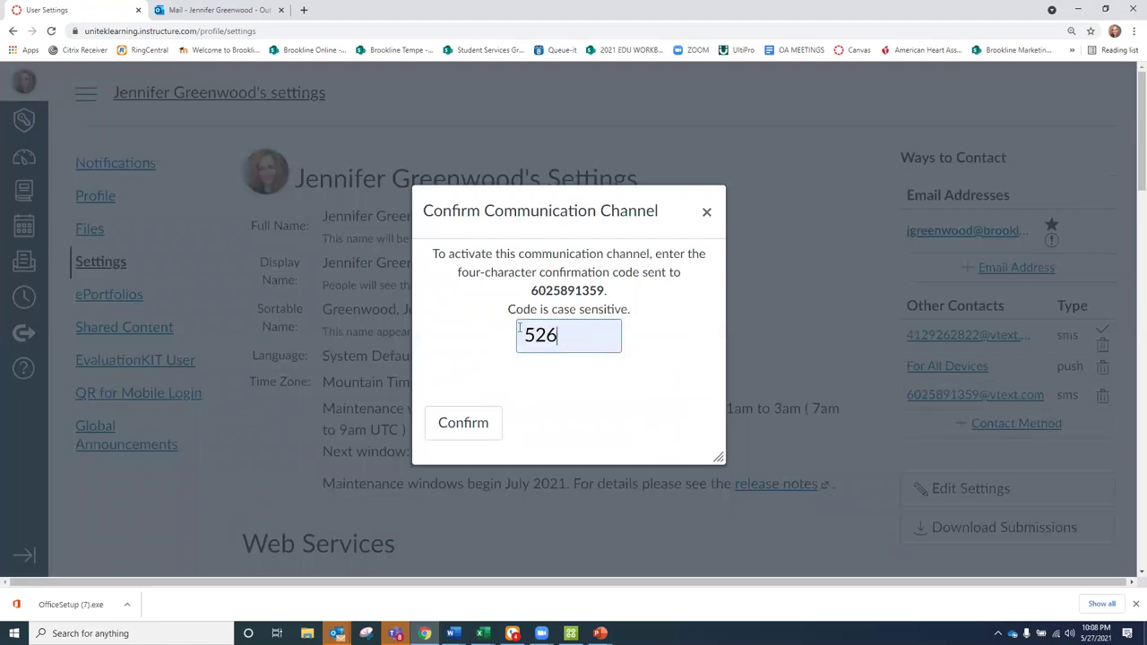
pyautogui.click(707, 211)
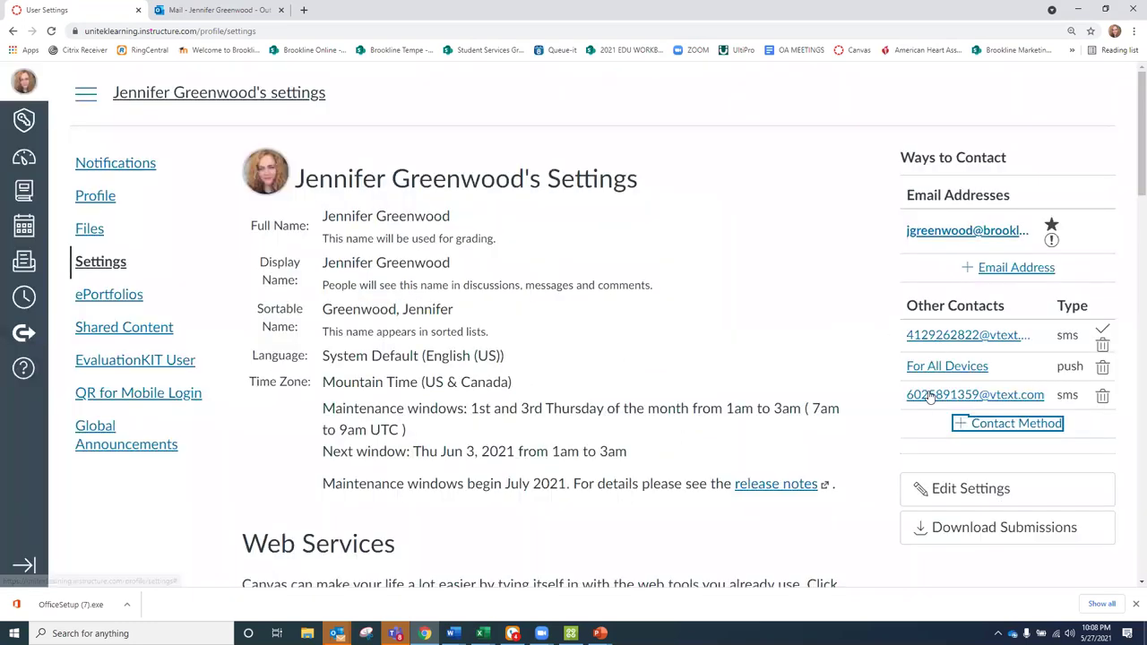
# Step: Return to the dashboard and look through the published course cards down to the unpublished courses section
pyautogui.click(25, 82)
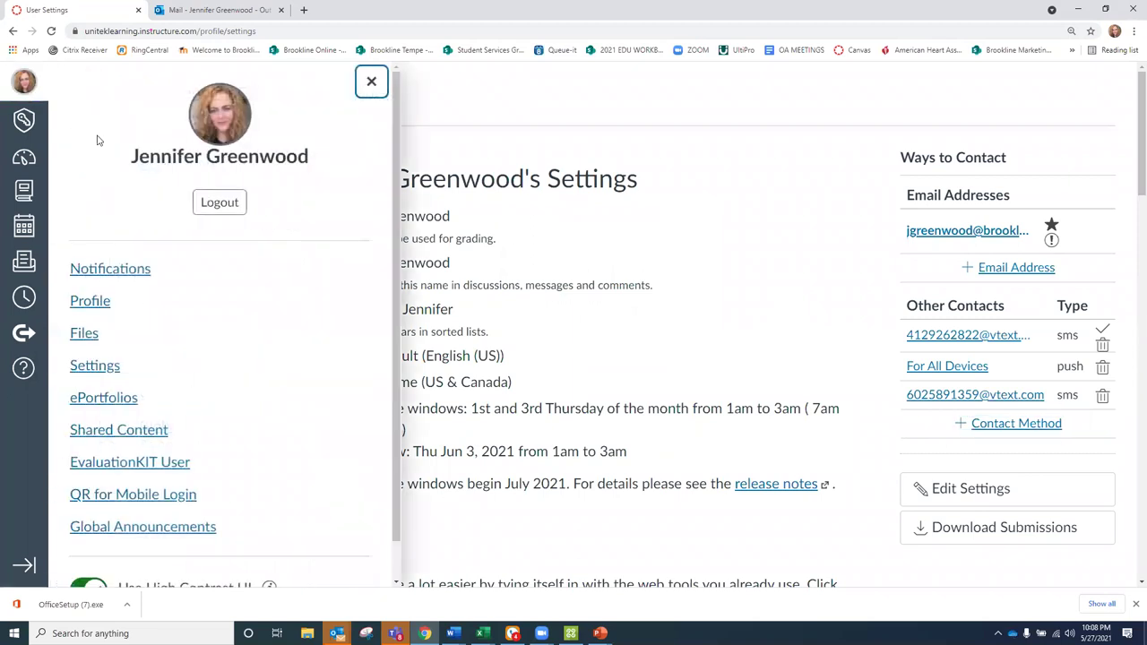
pyautogui.click(21, 83)
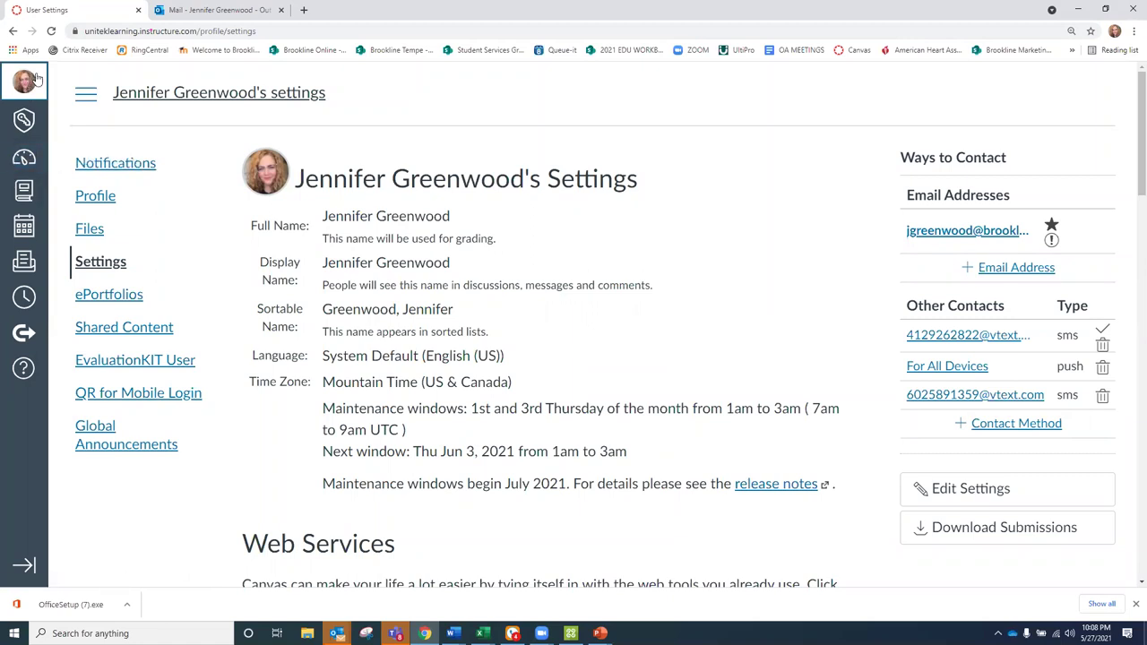
pyautogui.click(21, 159)
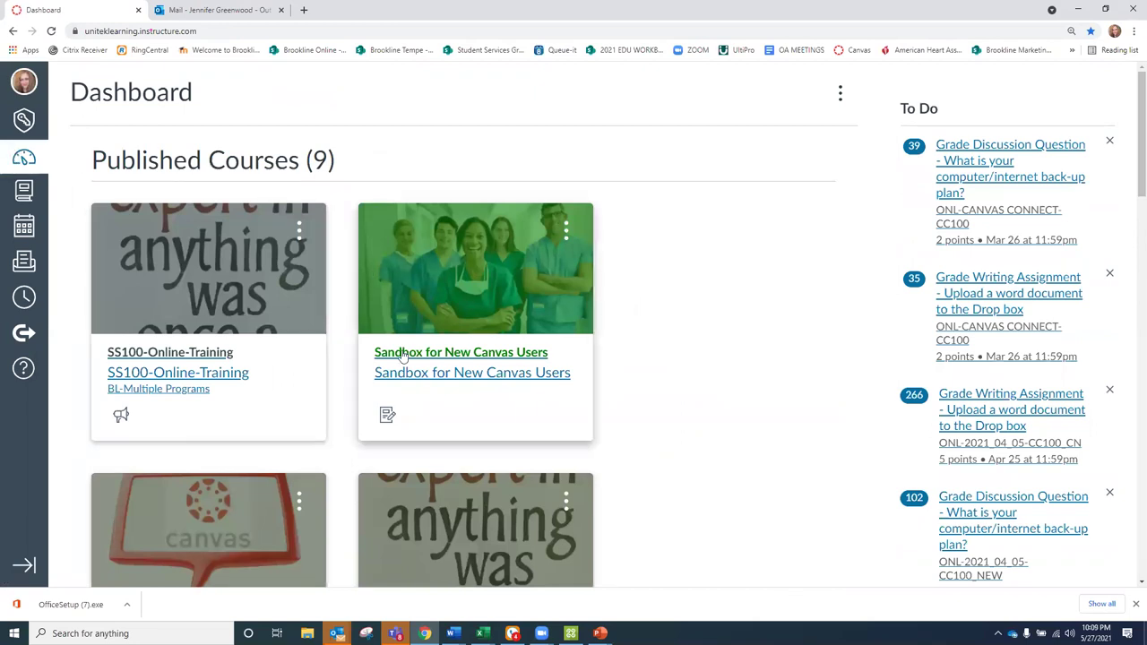
pyautogui.scroll(-3, 287, 370)
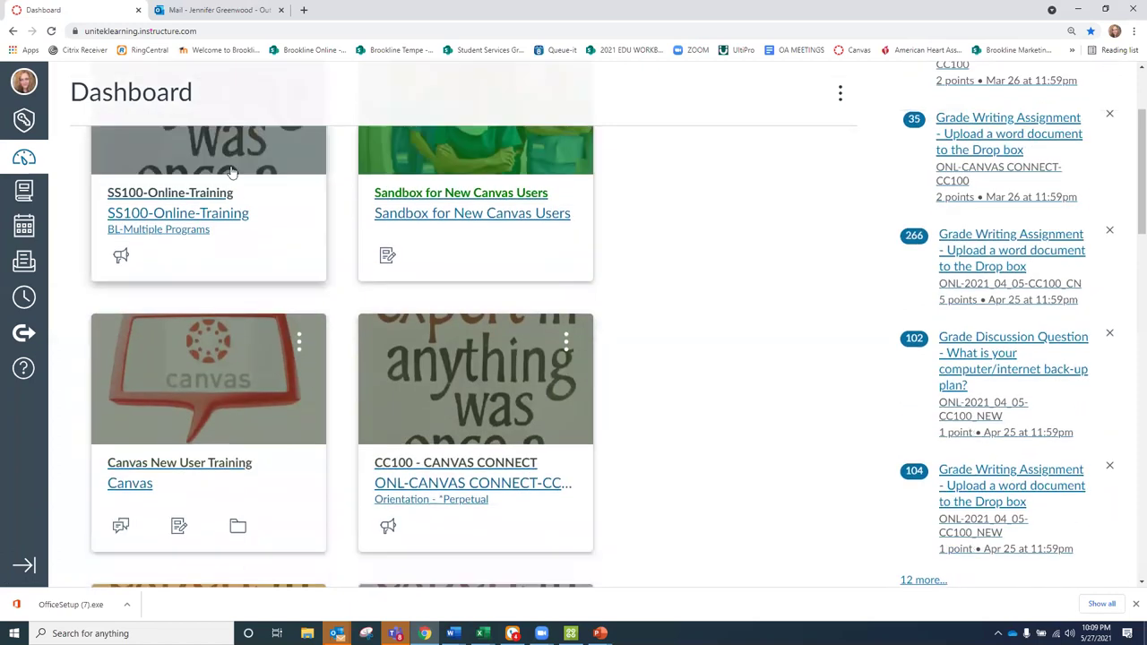
pyautogui.scroll(-2, 500, 406)
pyautogui.scroll(-9, 500, 406)
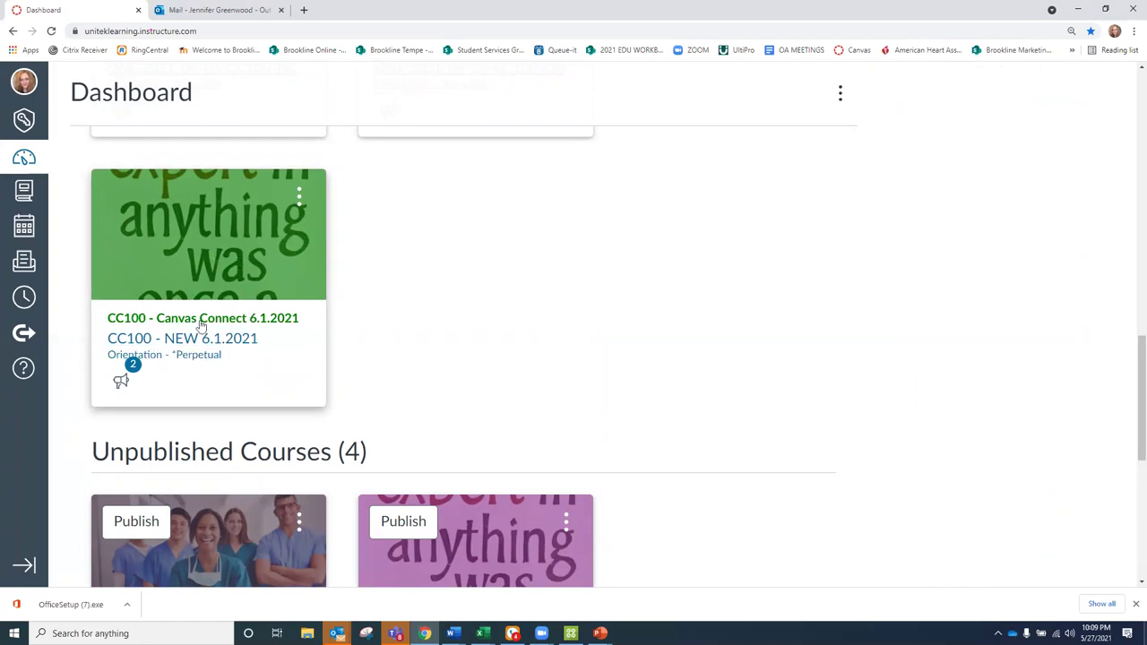
pyautogui.scroll(1, 663, 398)
pyautogui.scroll(2, 627, 413)
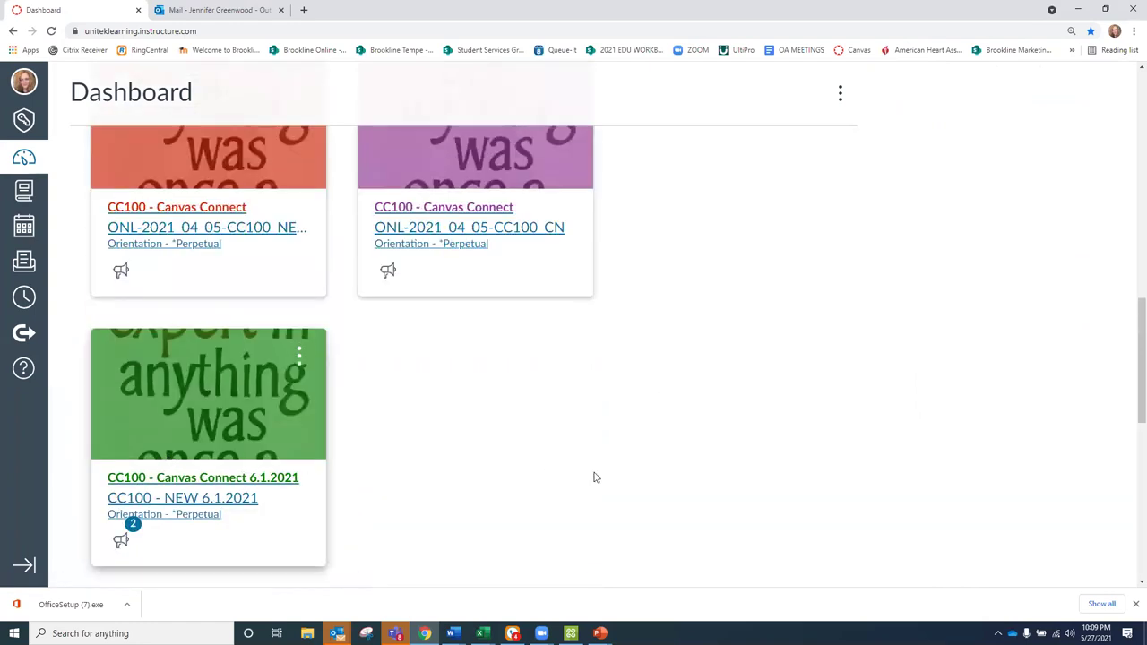
pyautogui.scroll(10, 876, 502)
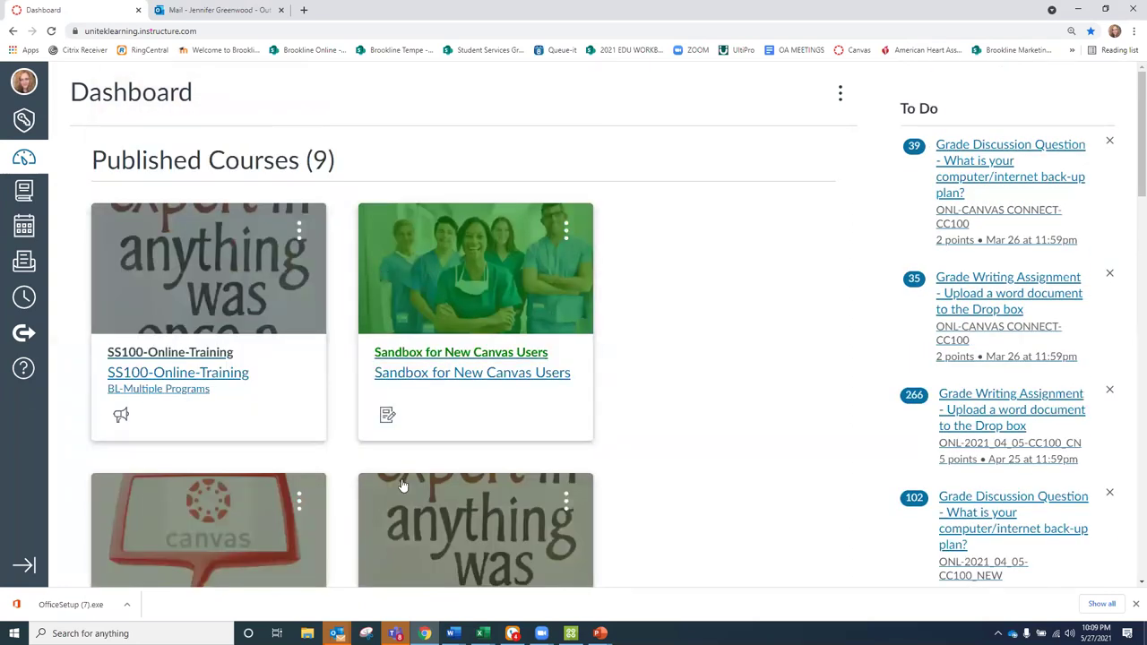
# Step: Review the dashboard view options without changing them, and look through the To Do, Coming Up and Recent Feedback lists
pyautogui.click(840, 95)
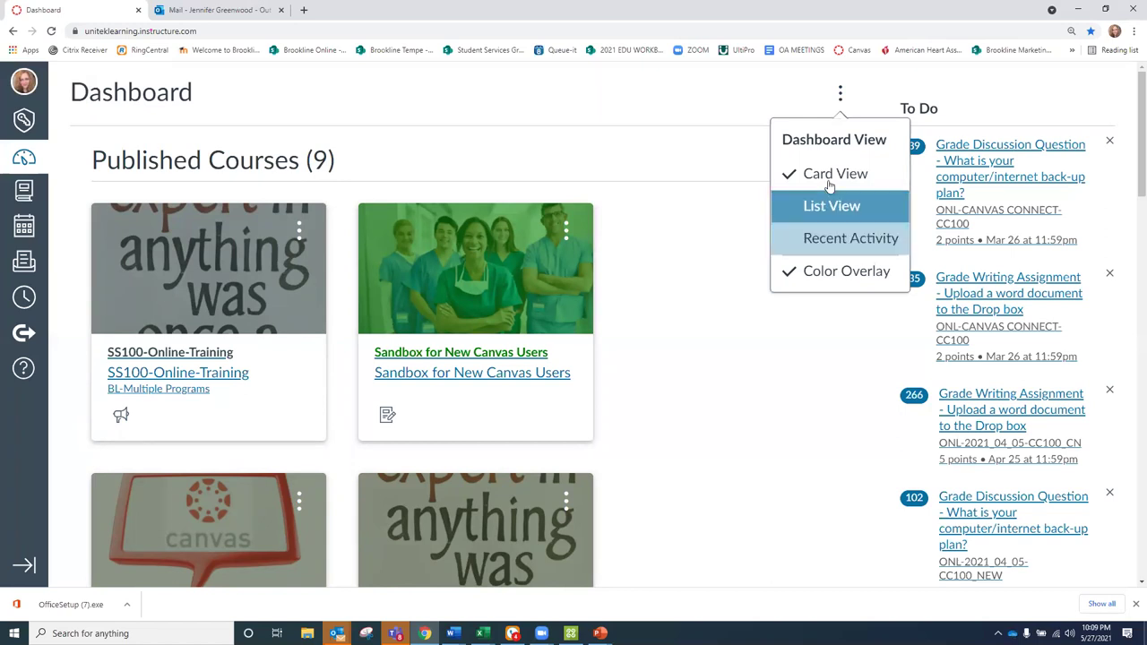
pyautogui.click(698, 223)
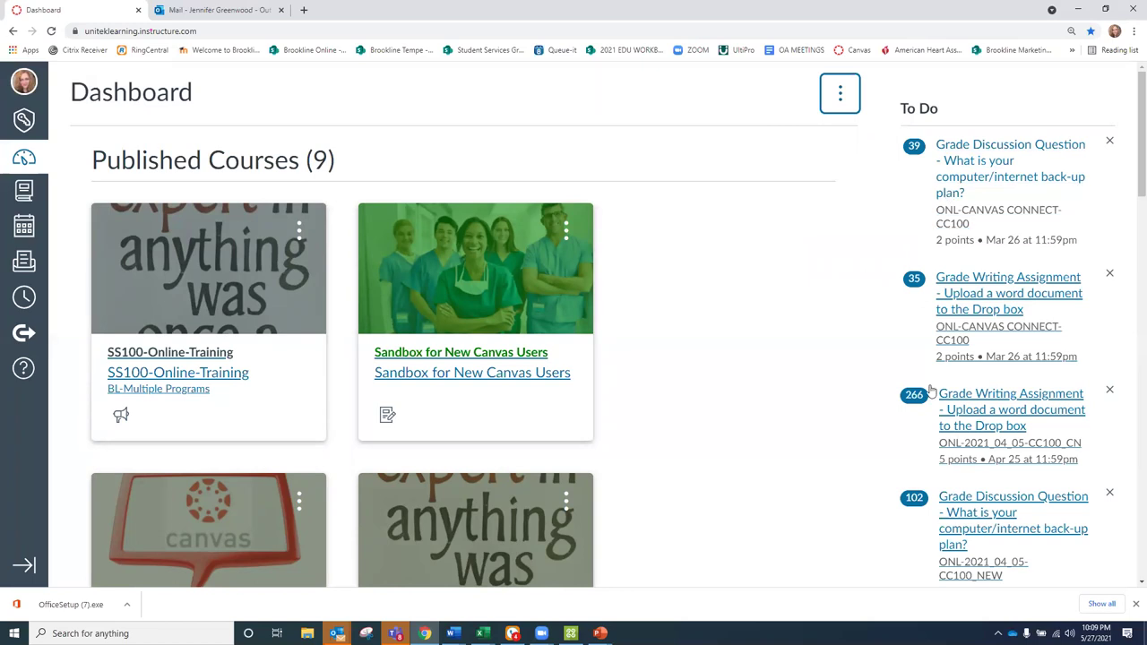
pyautogui.scroll(-5, 936, 394)
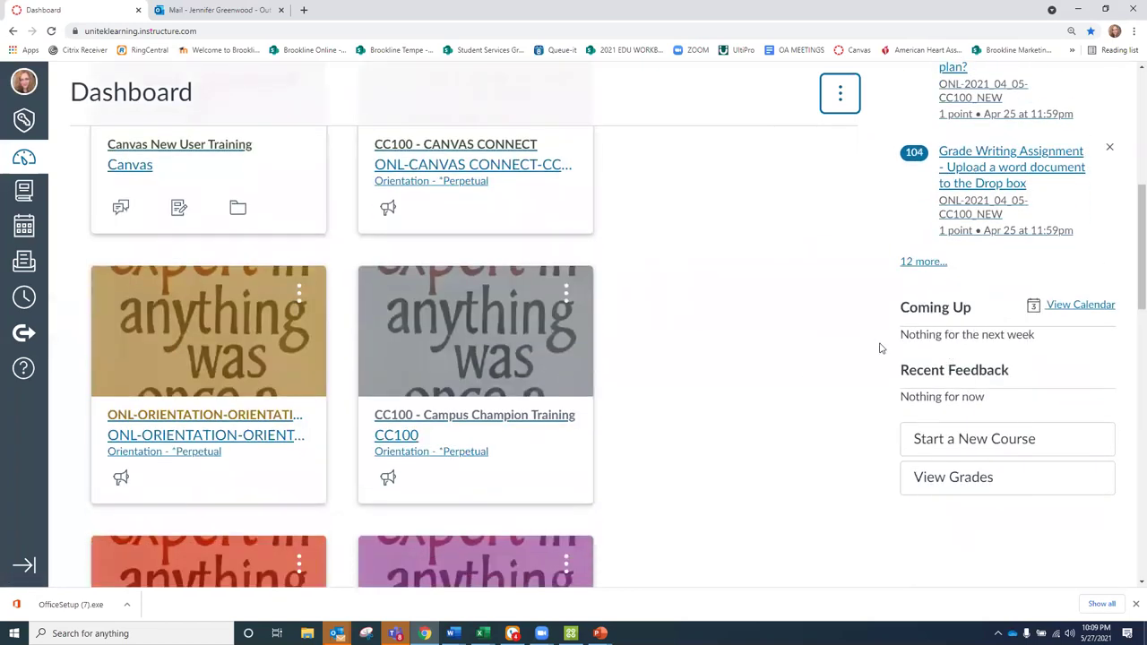
pyautogui.scroll(8, 880, 348)
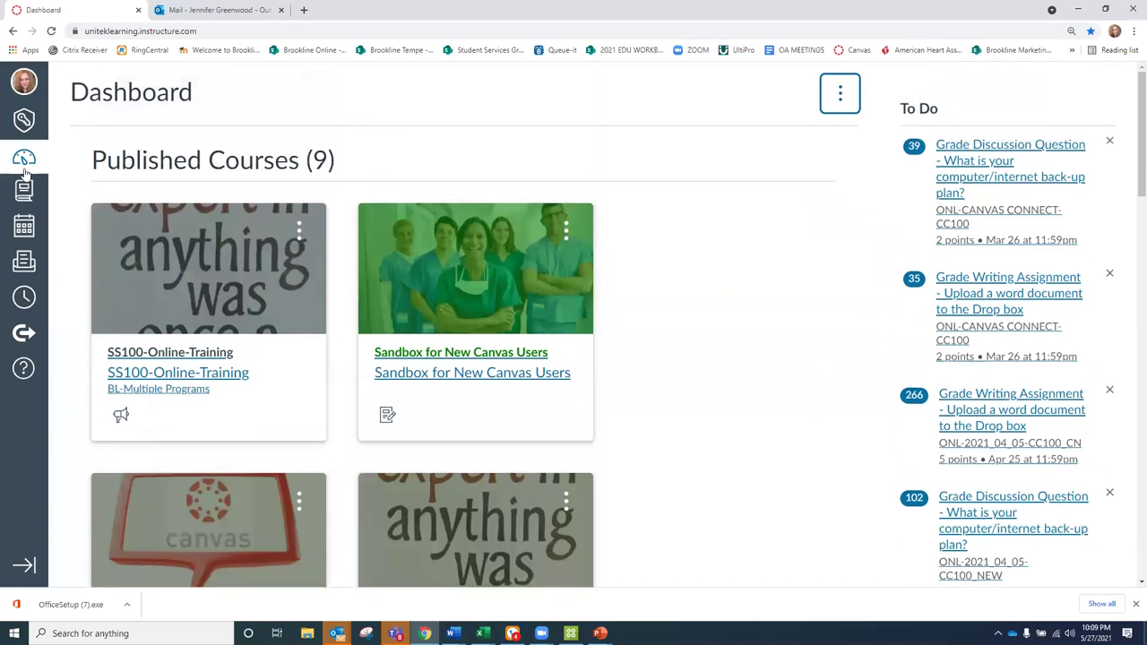
# Step: Show the course list and close it again, and view the May 2021 calendar in month view
pyautogui.click(24, 190)
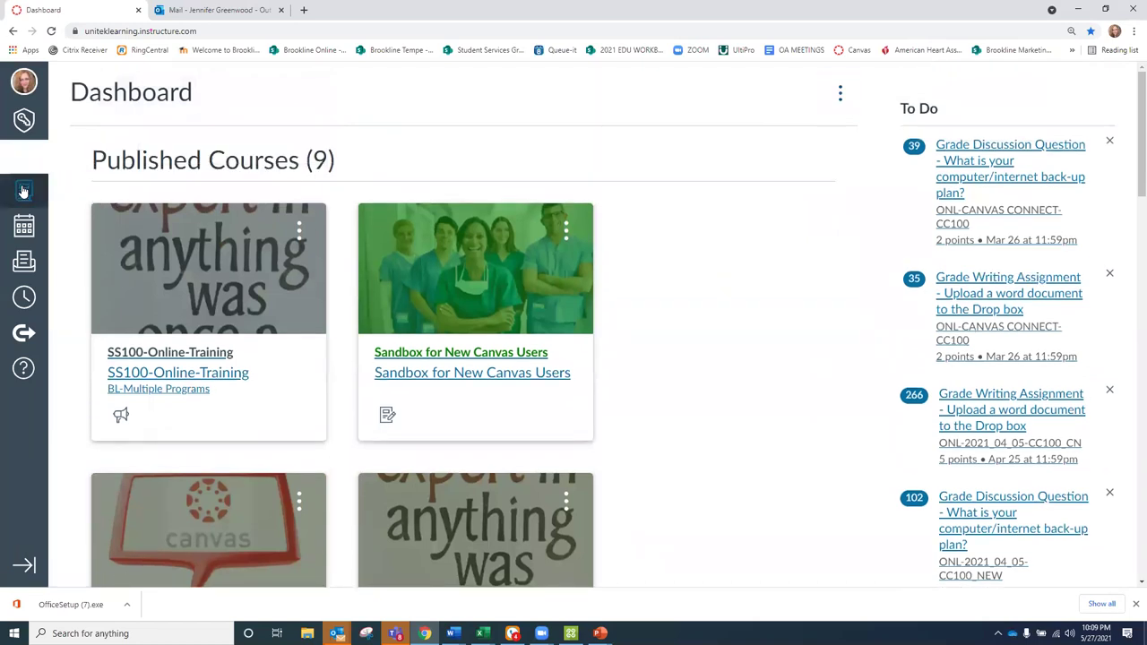
pyautogui.click(24, 190)
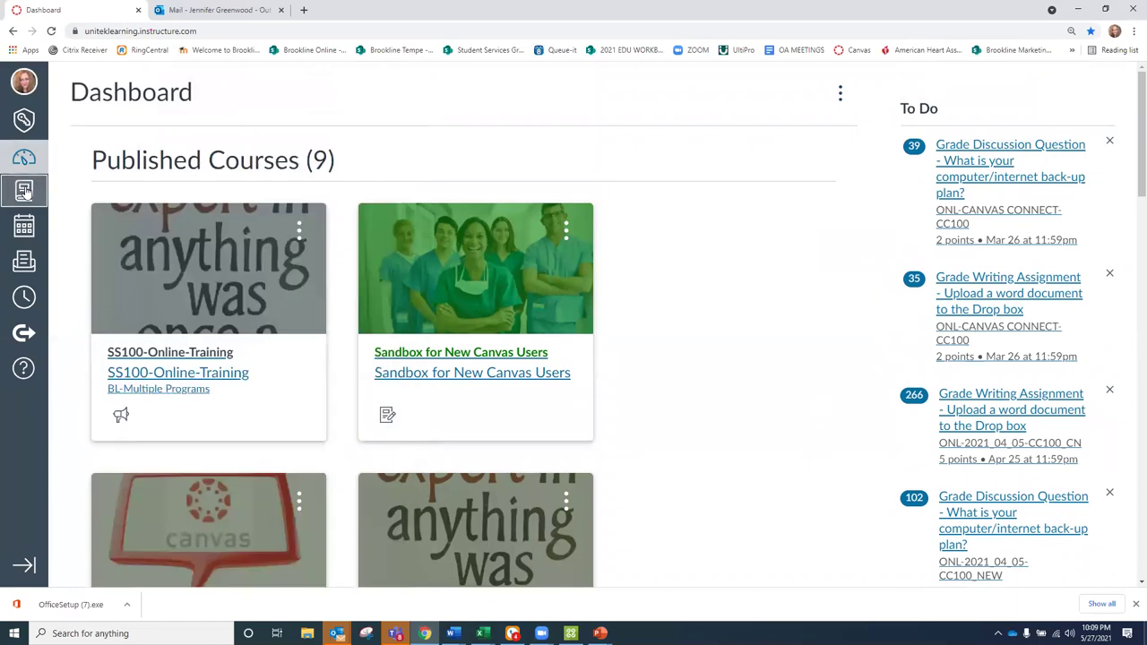
pyautogui.click(27, 192)
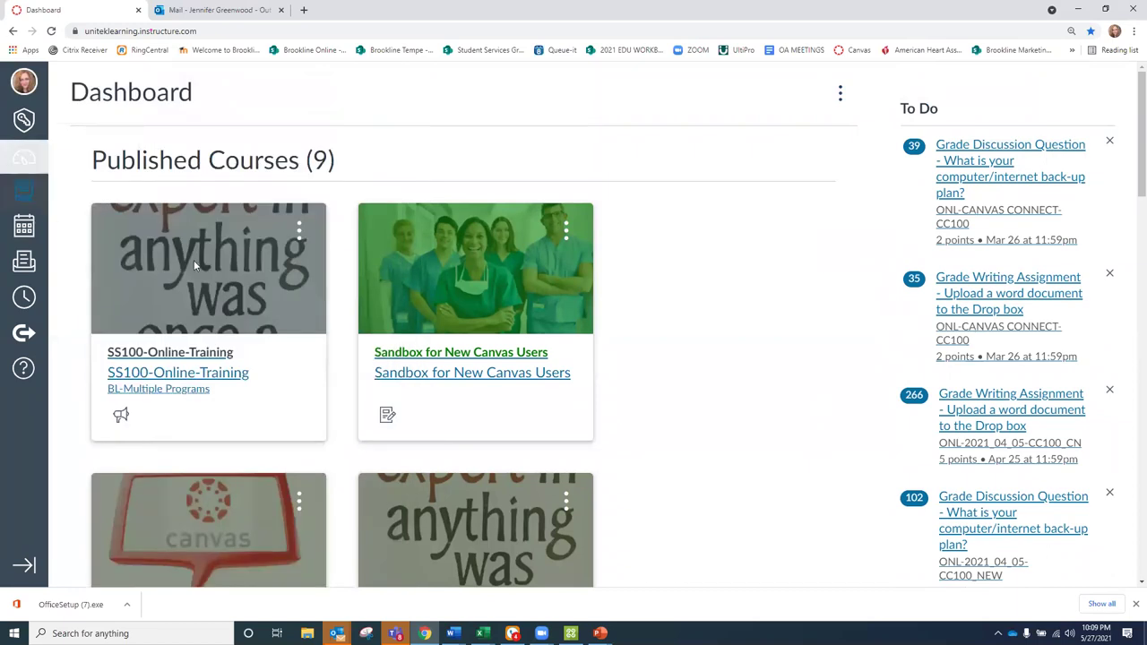
pyautogui.click(26, 192)
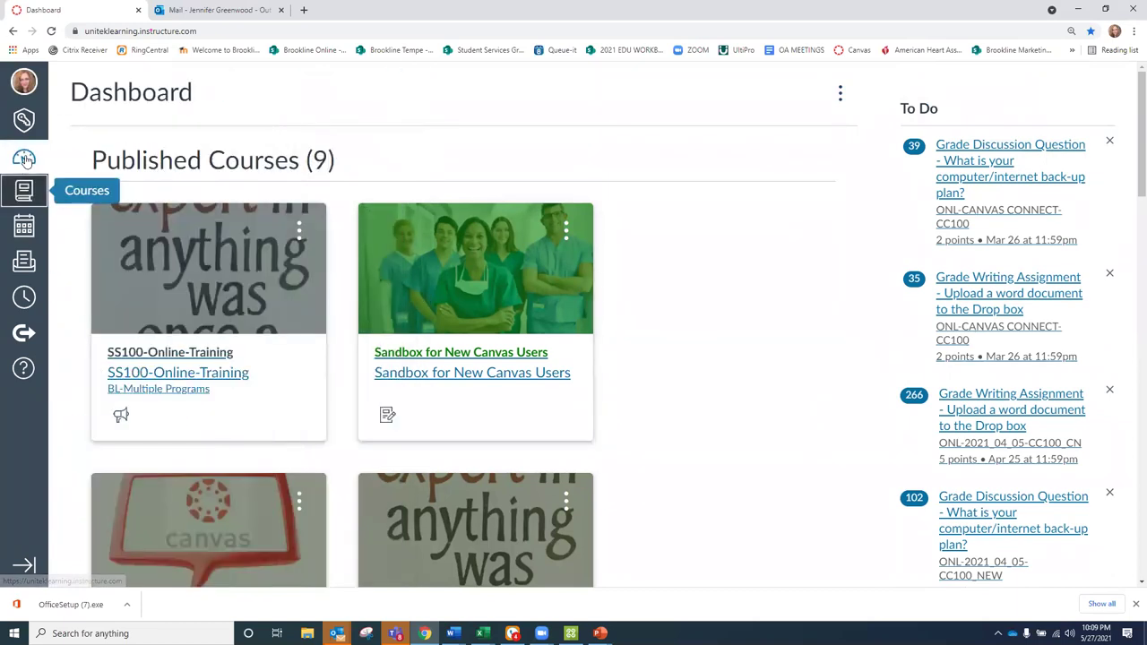
pyautogui.click(22, 231)
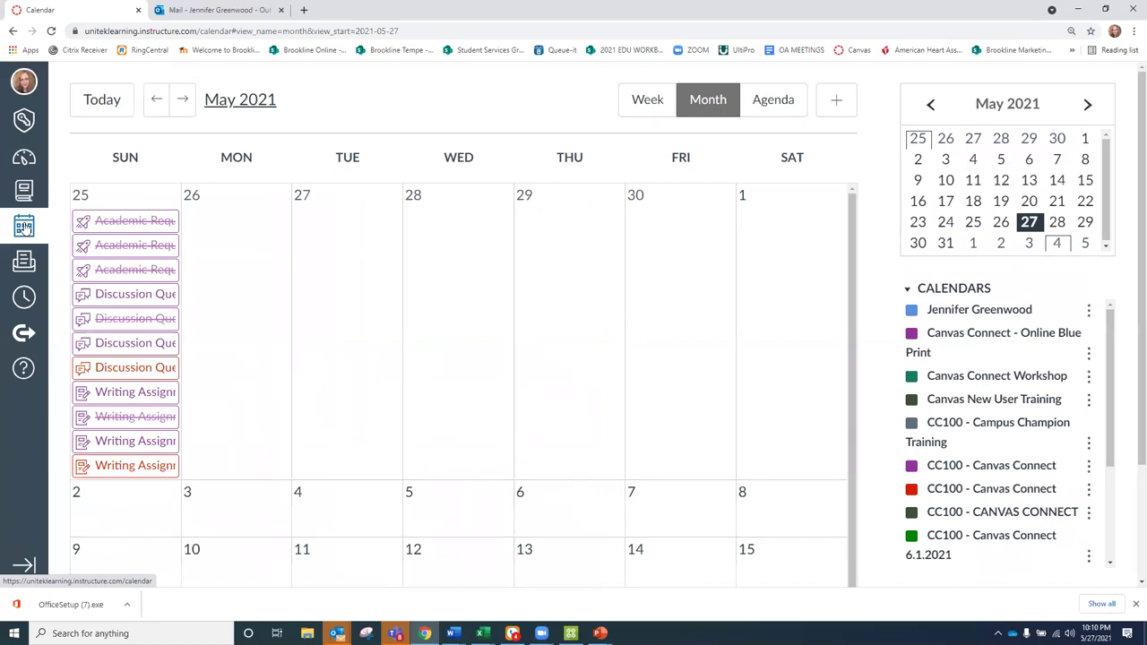
# Step: Open the Canvas inbox, switch briefly to the Outlook mailbox for comparison, and return to the Canvas inbox
pyautogui.click(24, 262)
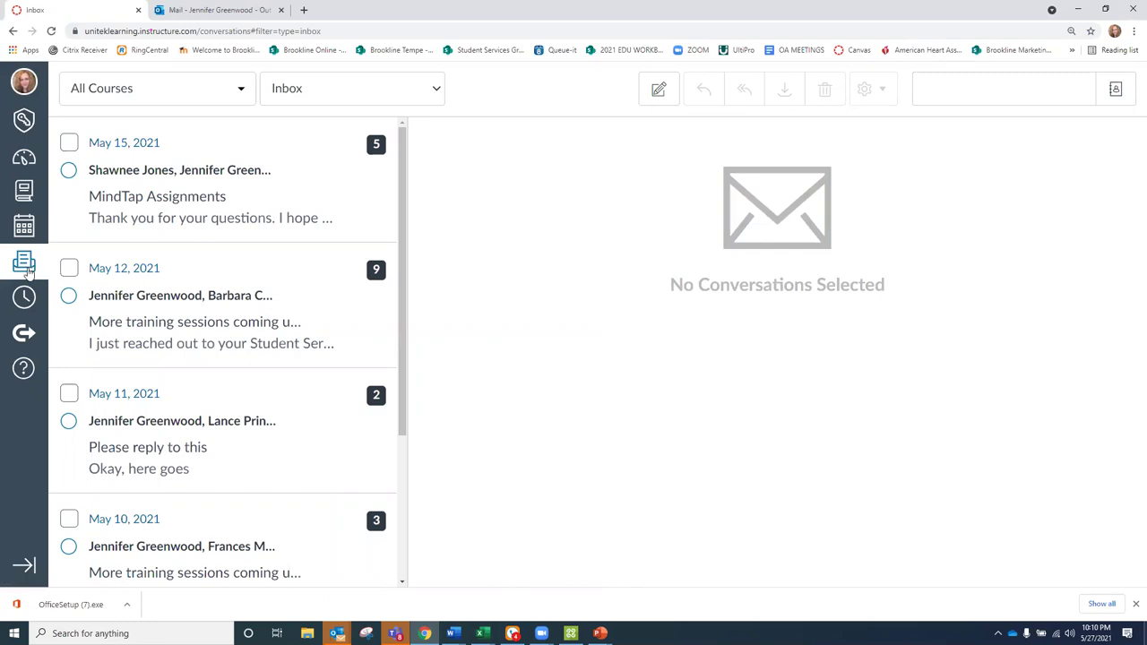
pyautogui.click(205, 11)
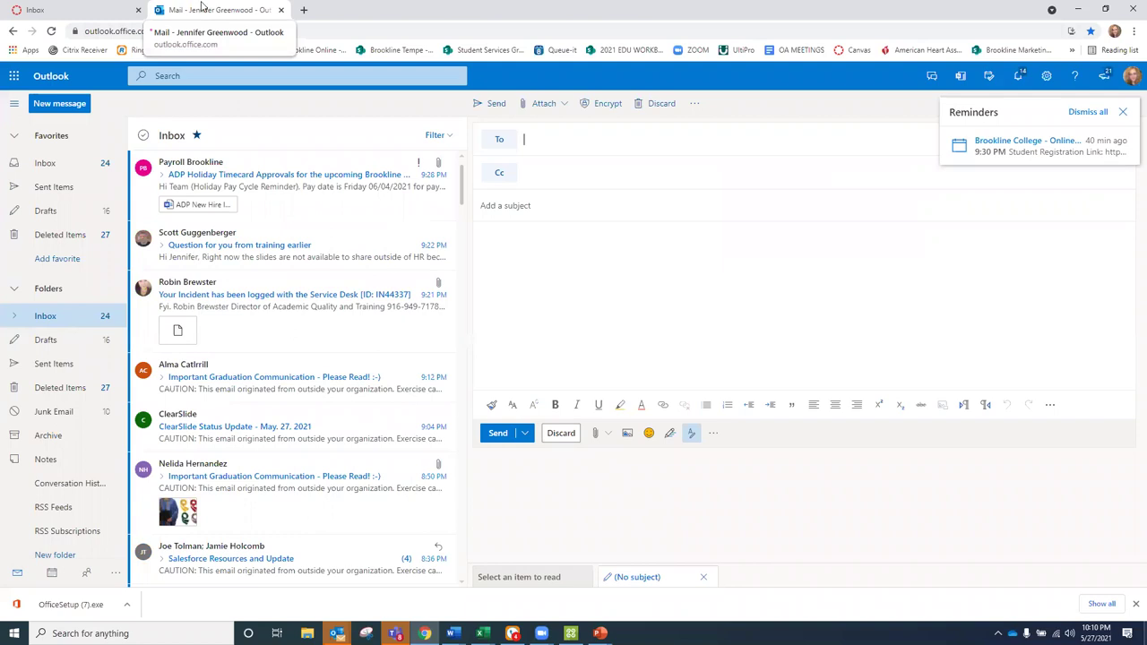
pyautogui.click(53, 10)
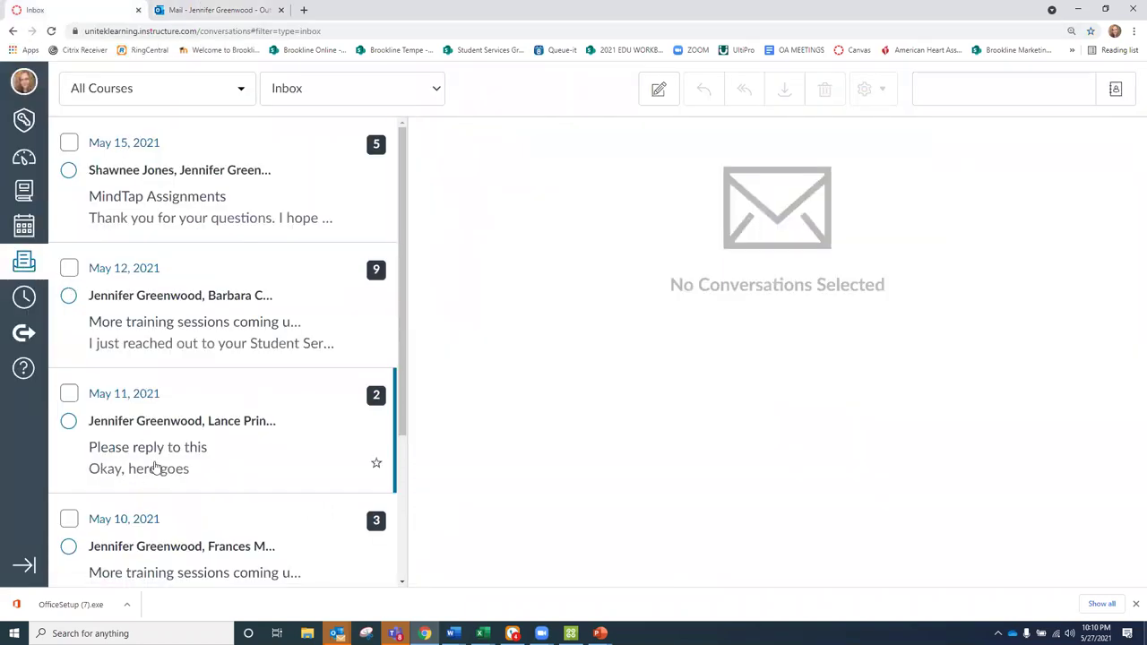
# Step: Look through the inbox conversations, opening the April 30 technical sessions thread and the May 10 training sessions thread
pyautogui.scroll(-2, 156, 466)
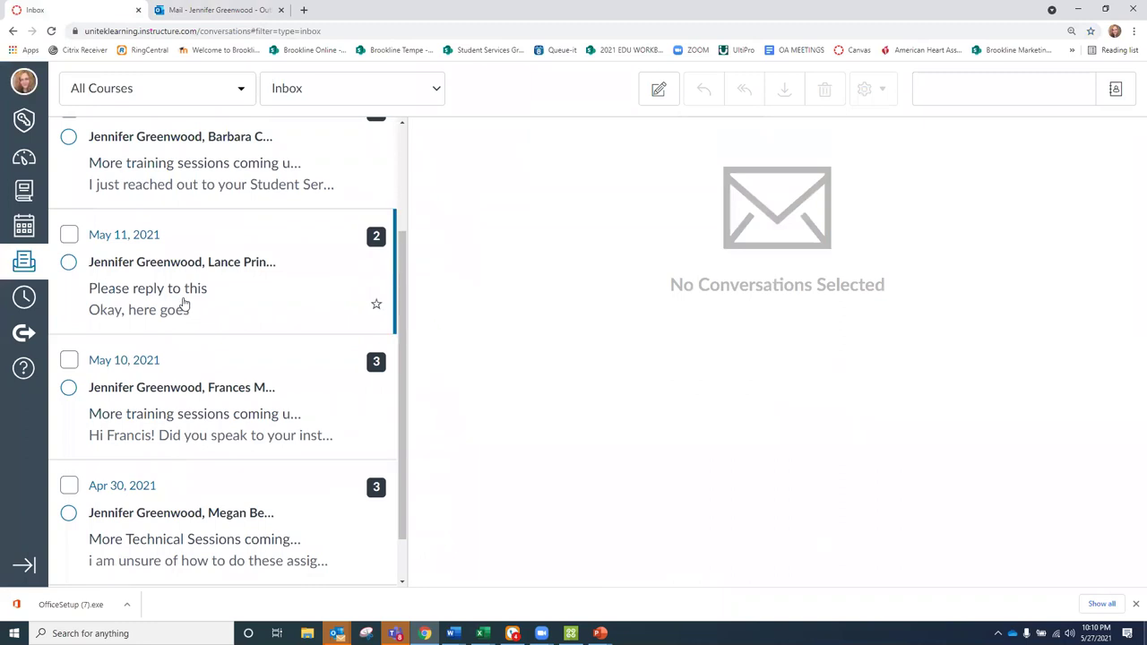
pyautogui.scroll(-1, 198, 349)
pyautogui.click(223, 499)
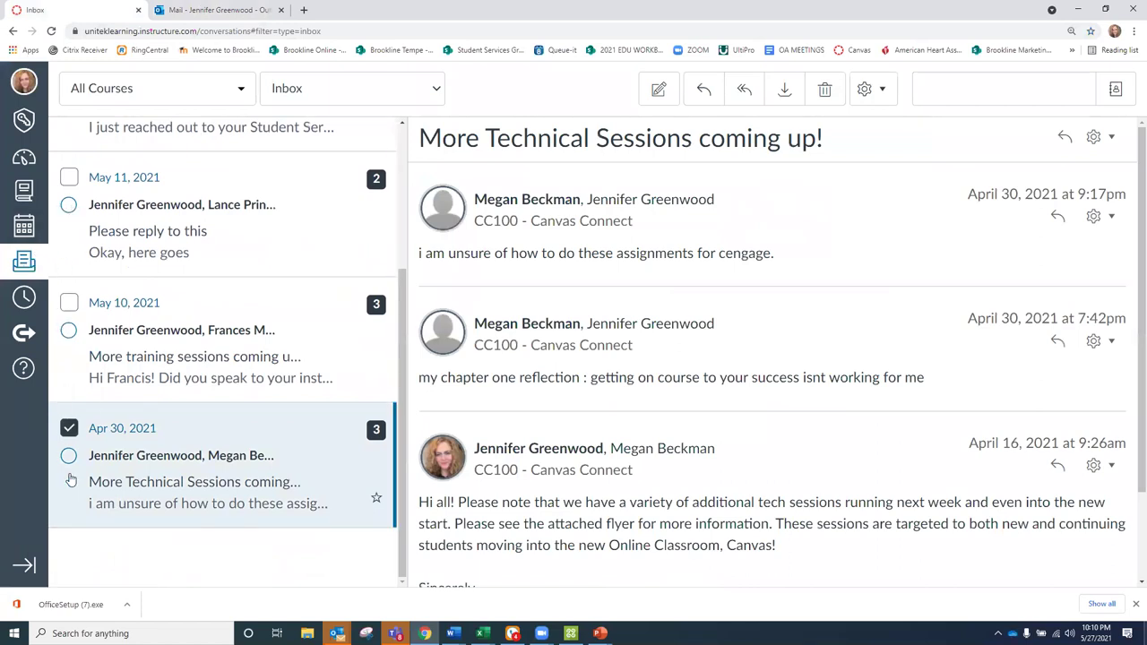
pyautogui.click(143, 359)
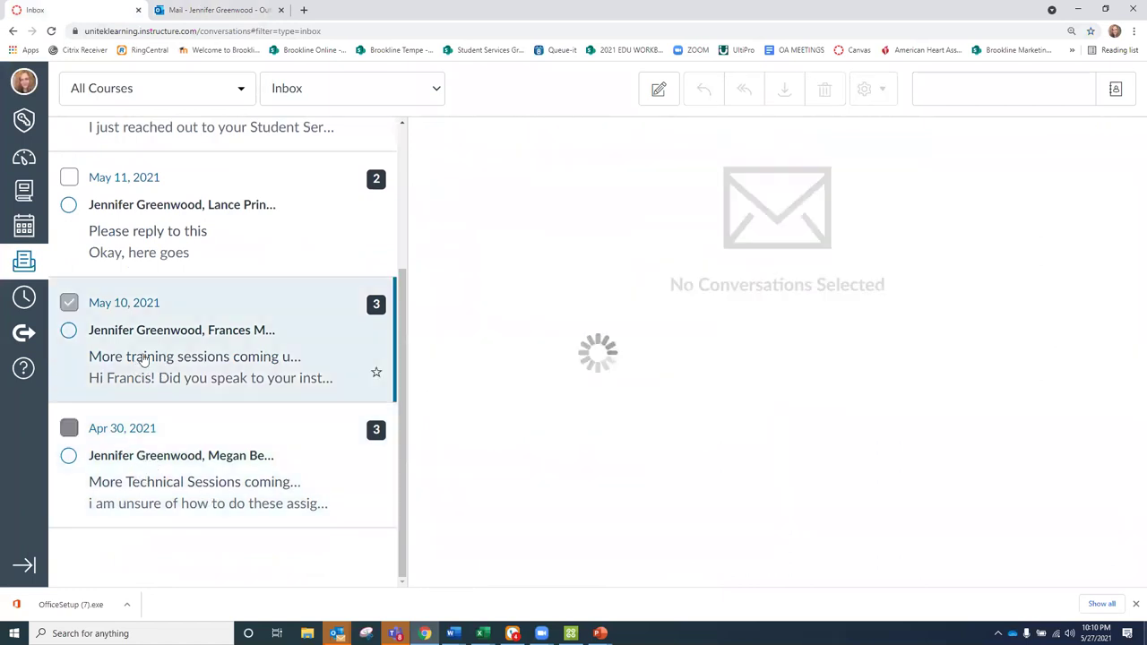
# Step: Open the May 11 conversation "Please reply to this", and send the reply "Testing123" to its oldest message
pyautogui.click(190, 224)
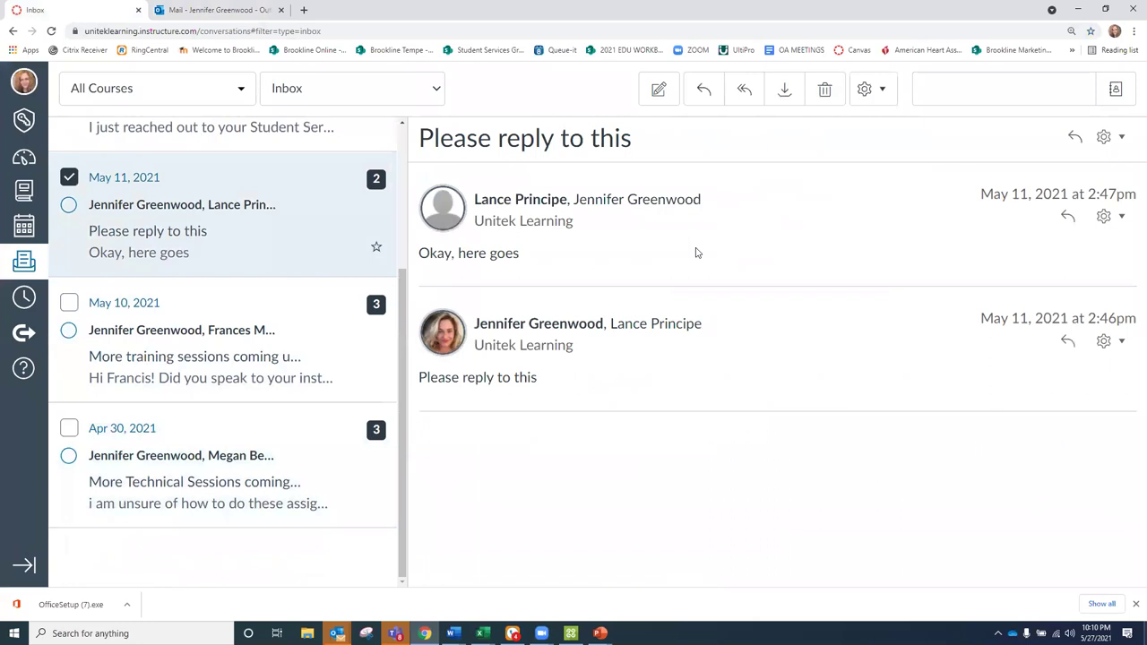
pyautogui.click(1068, 342)
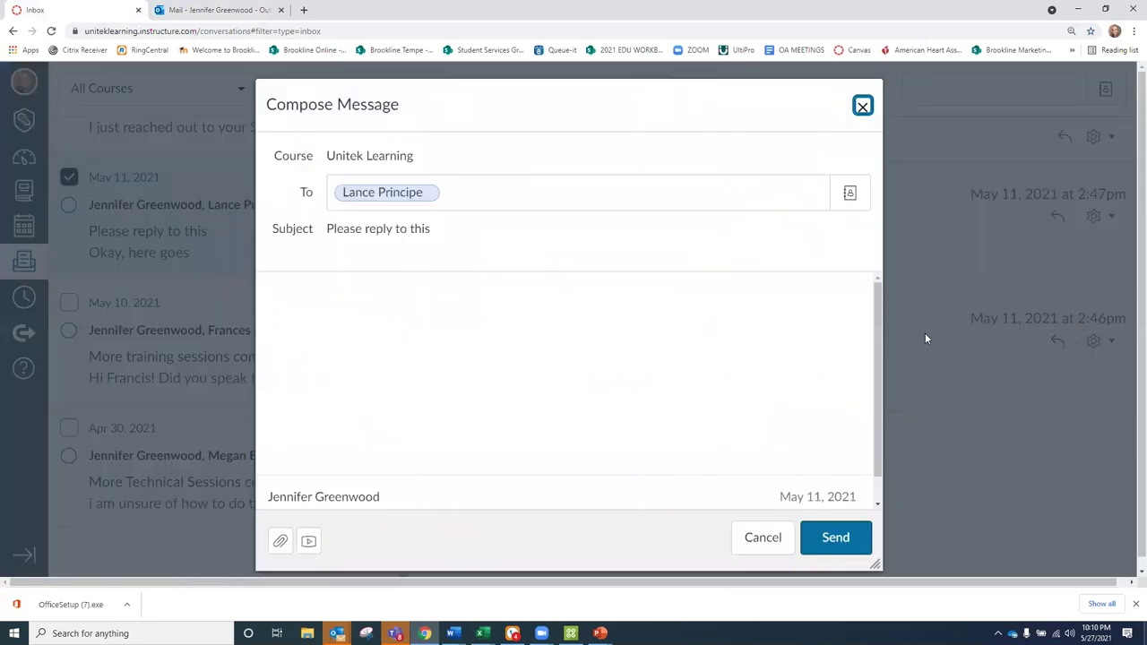
pyautogui.click(353, 294)
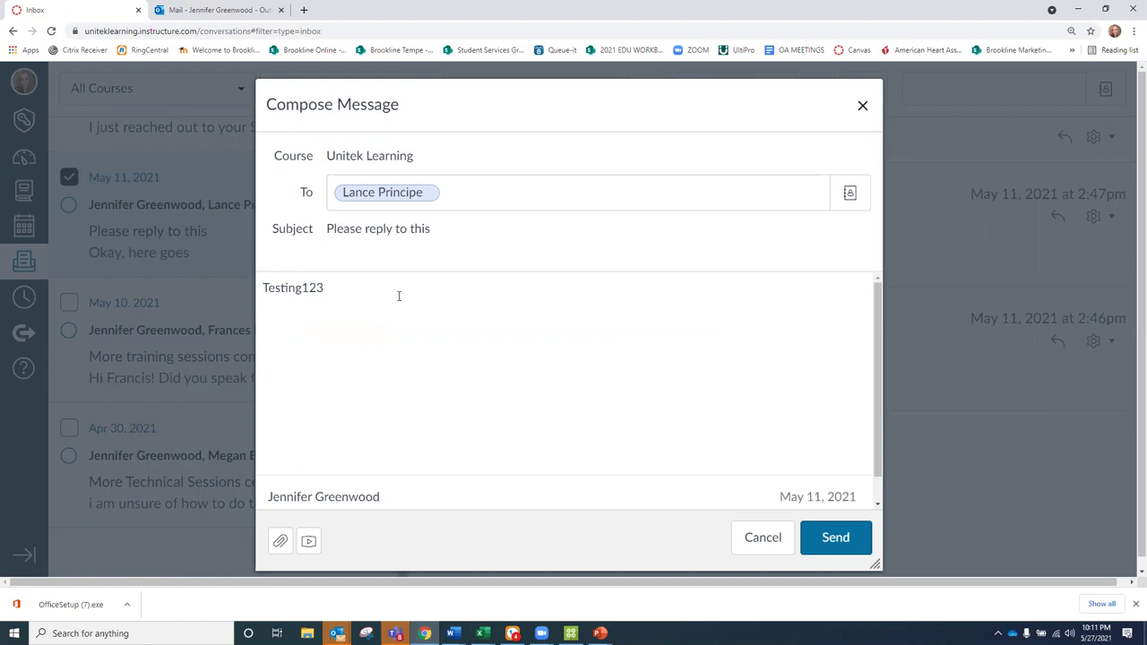
pyautogui.click(836, 536)
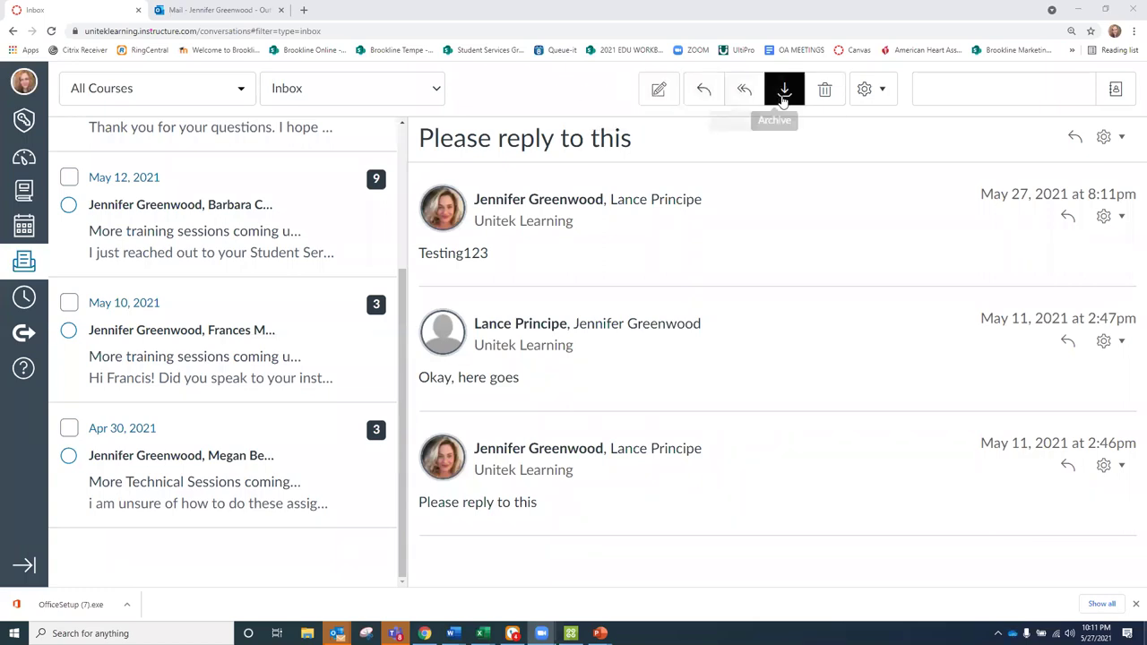
# Step: Start a new inbox message for the favorite course CC100 - Canvas Connect, addressed to the account owner from the course's teachers
pyautogui.click(658, 90)
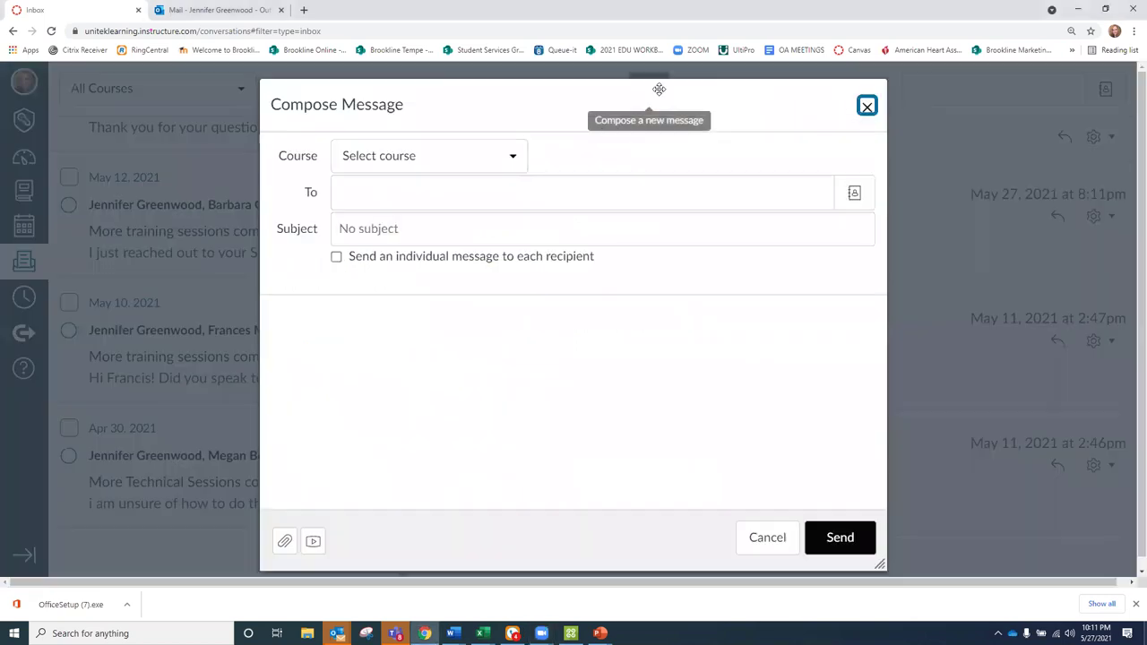
pyautogui.click(411, 162)
pyautogui.moveTo(421, 234)
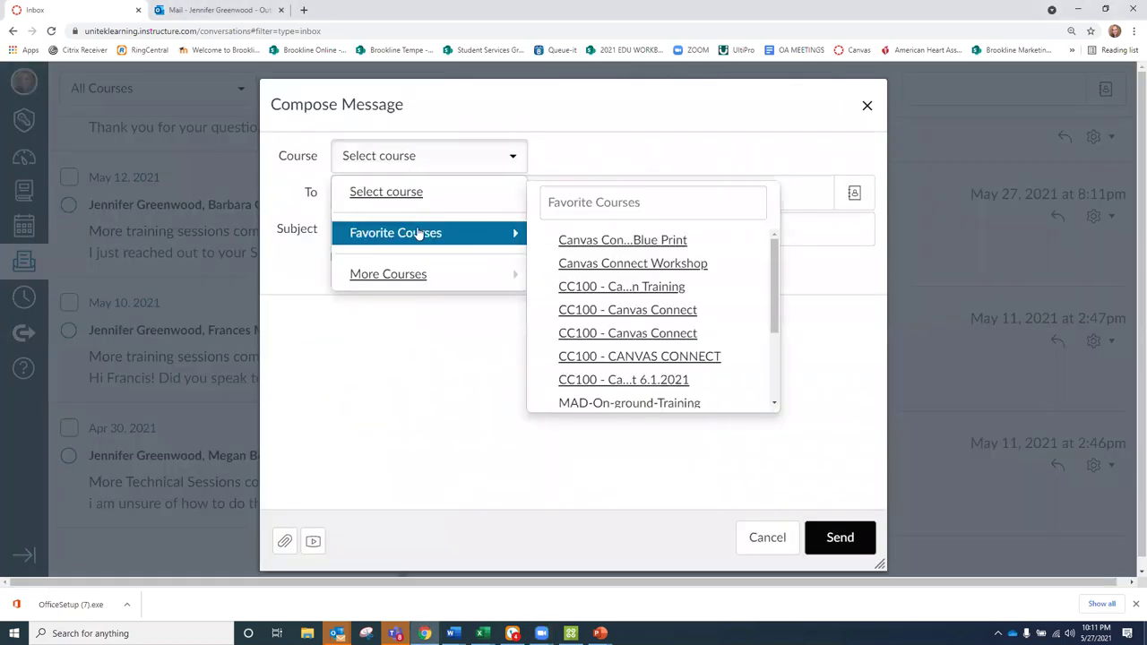
pyautogui.click(587, 310)
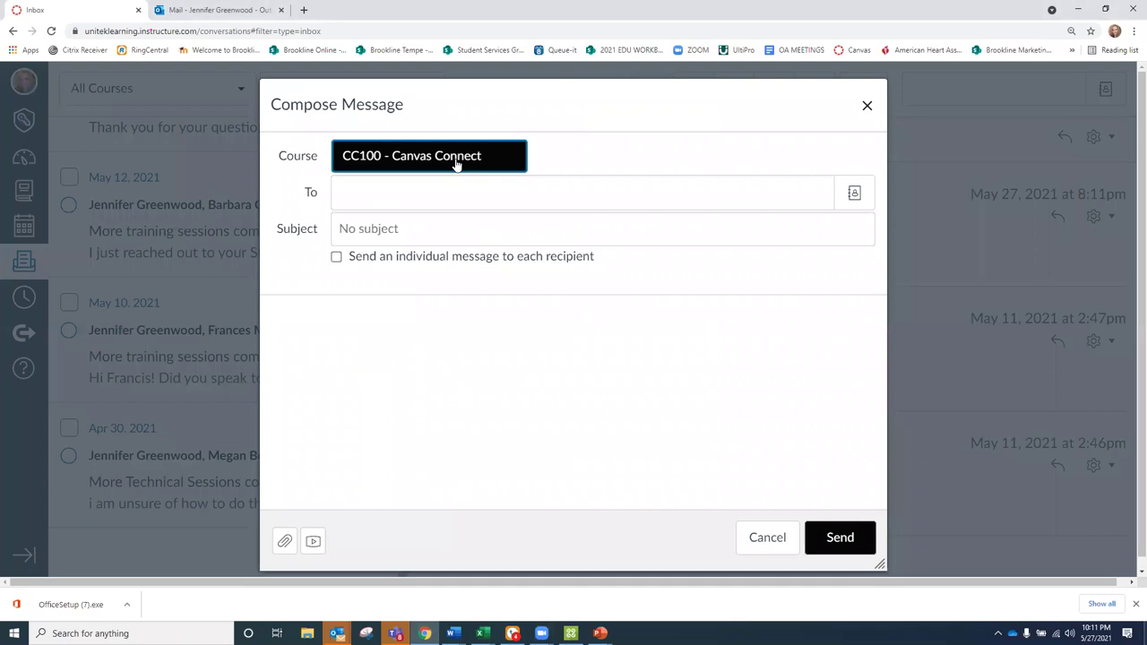
pyautogui.click(842, 204)
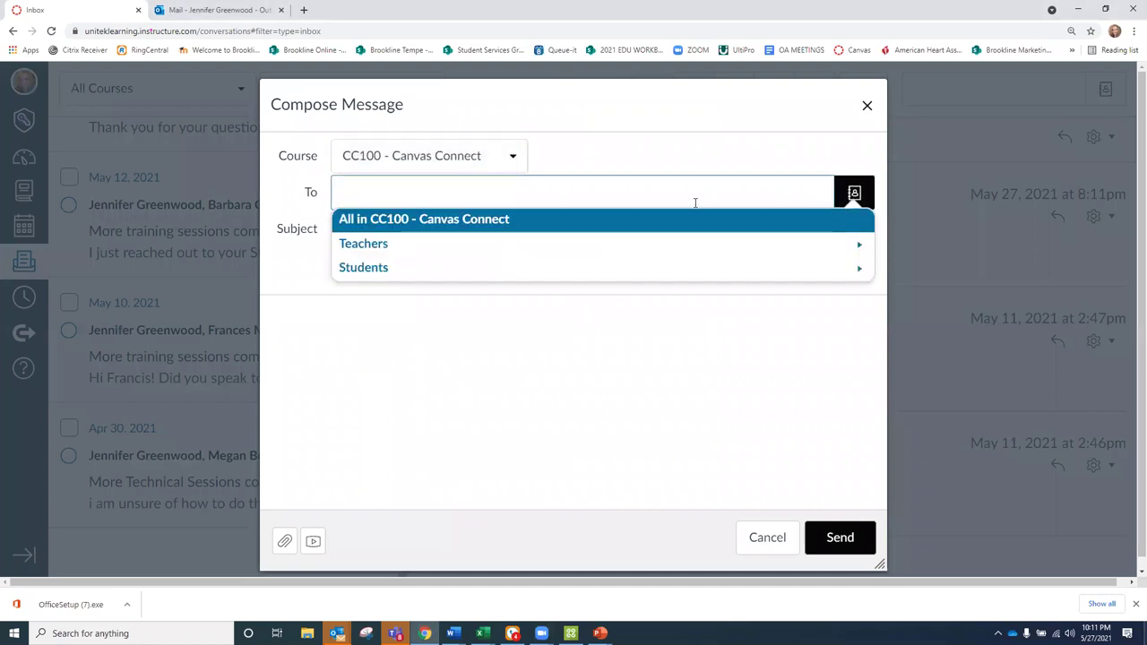
pyautogui.click(418, 245)
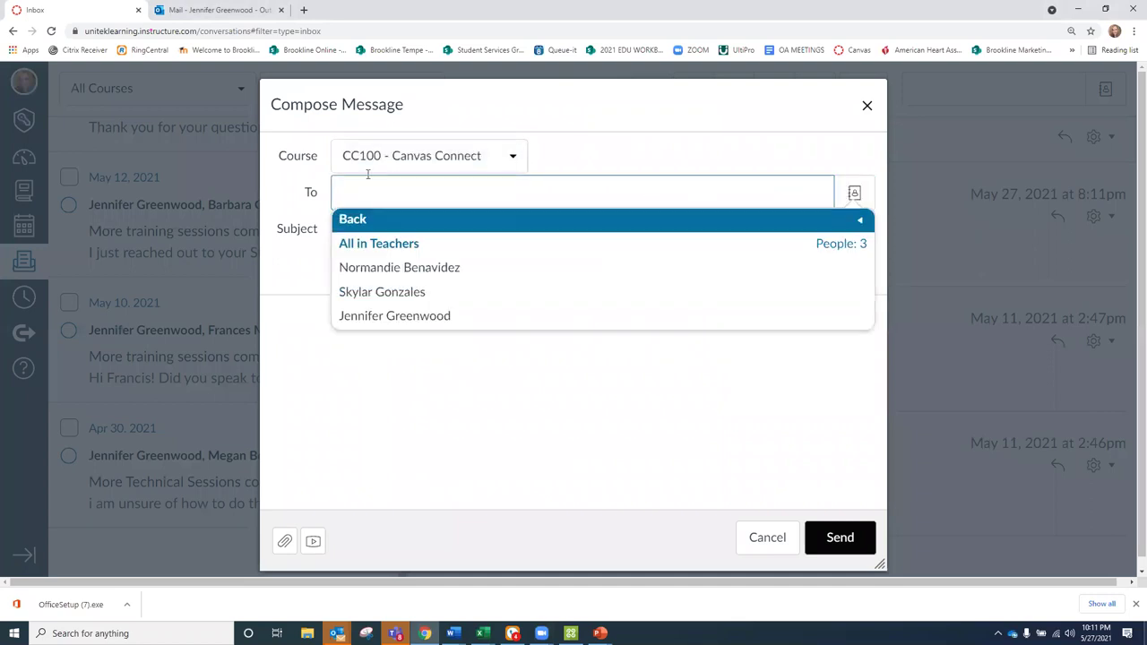
pyautogui.click(371, 316)
# Step: Use "I have a question, I need help, can you clarify this assignment" as both subject and message body, and send the message
pyautogui.click(351, 232)
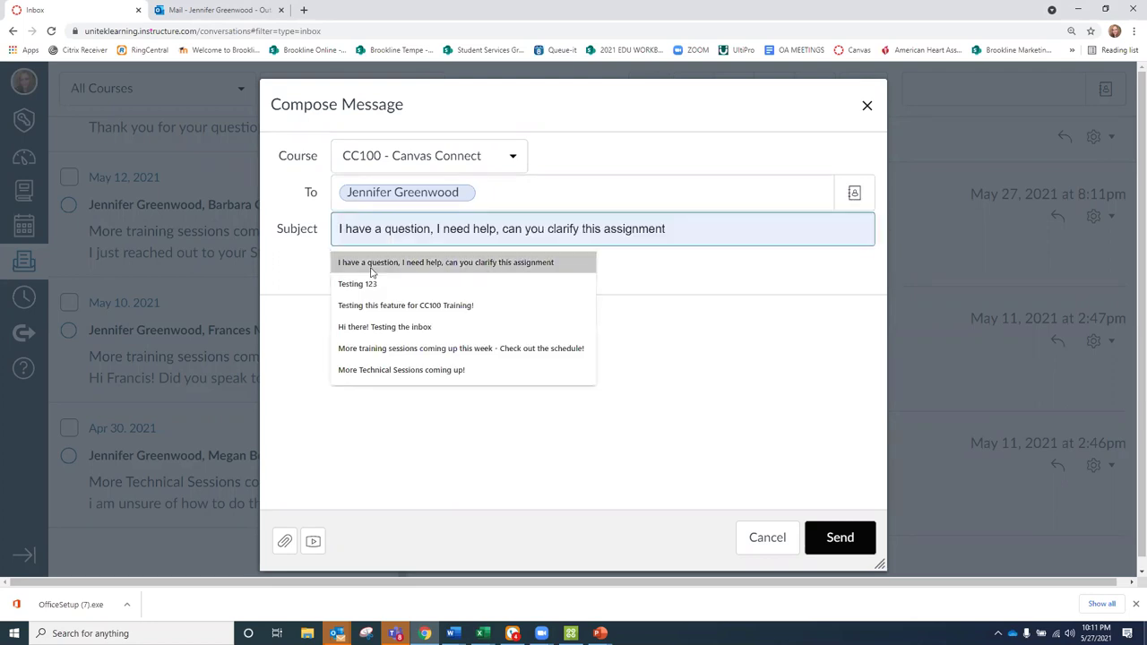
pyautogui.click(367, 264)
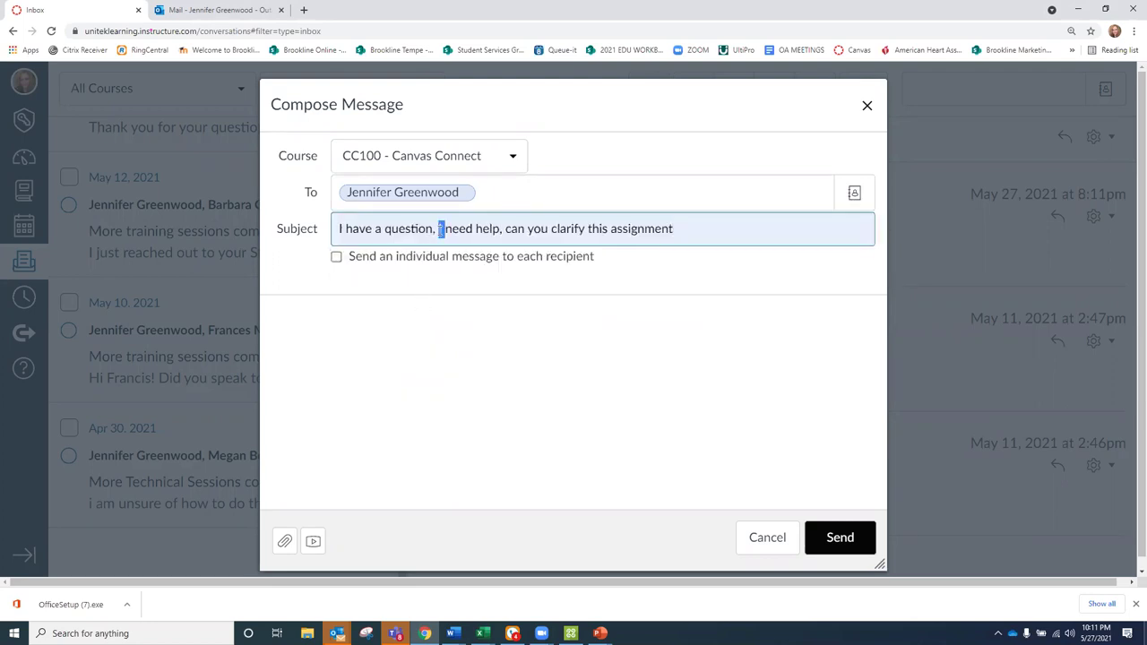
pyautogui.tripleClick(439, 228)
pyautogui.hotkey('ctrl', 'c')
pyautogui.click(392, 310)
pyautogui.hotkey('ctrl', 'v')
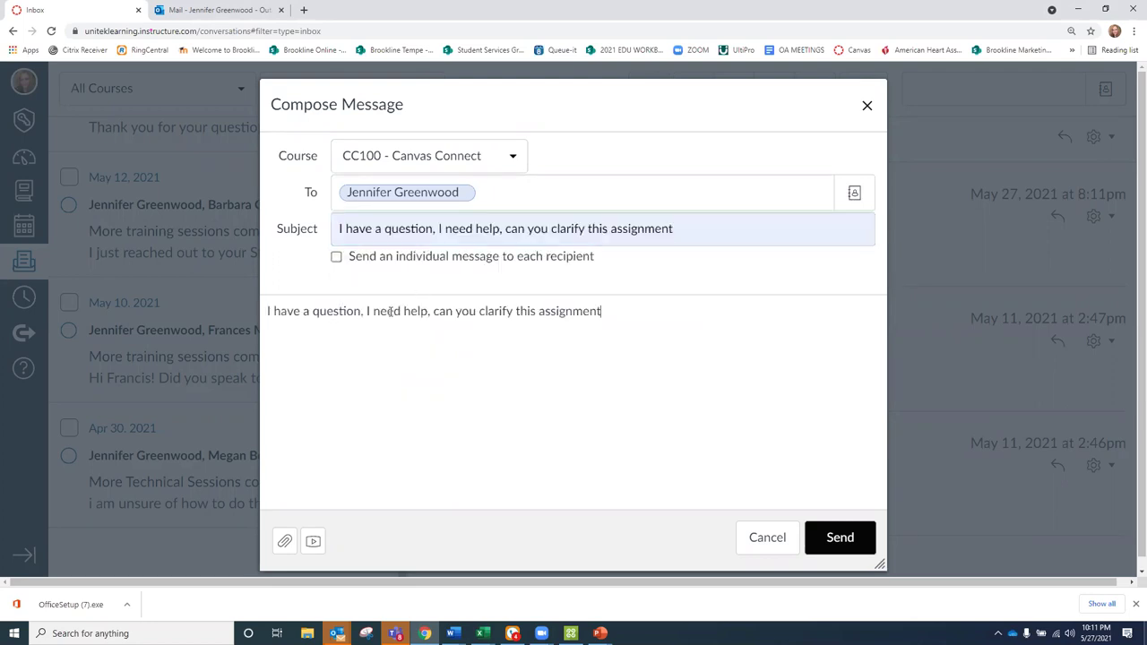
pyautogui.click(835, 545)
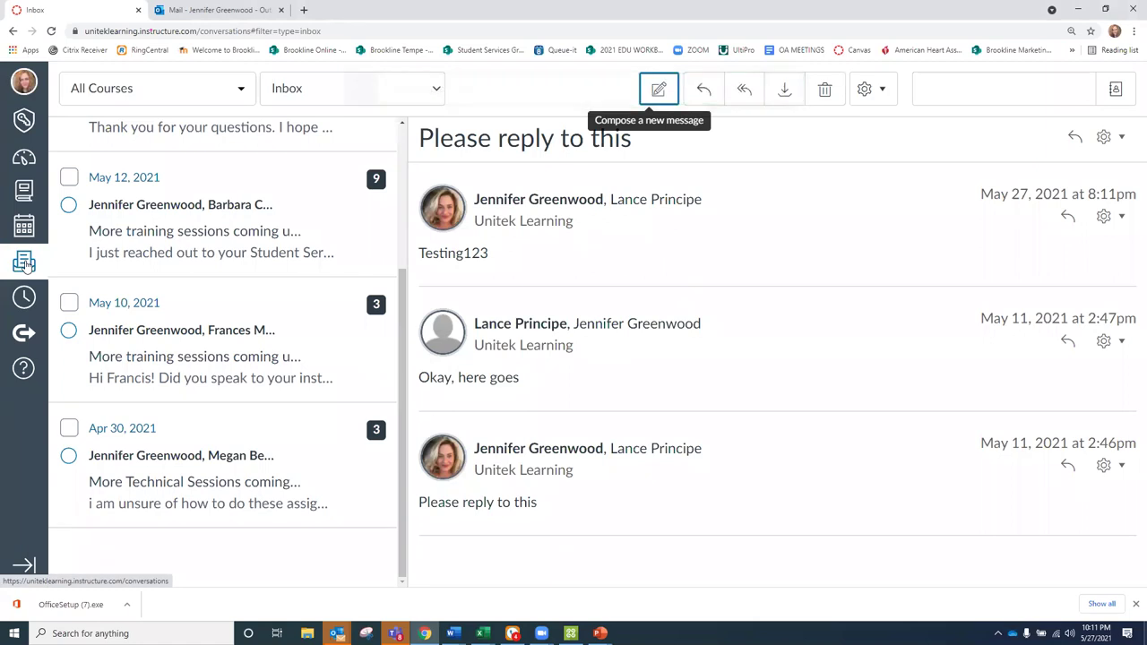
# Step: From Help, send the instructors of Canvas Connect - Online Blue Print the question "I have a question, I need help, can you clarify this assignment"
pyautogui.click(24, 370)
pyautogui.click(24, 370)
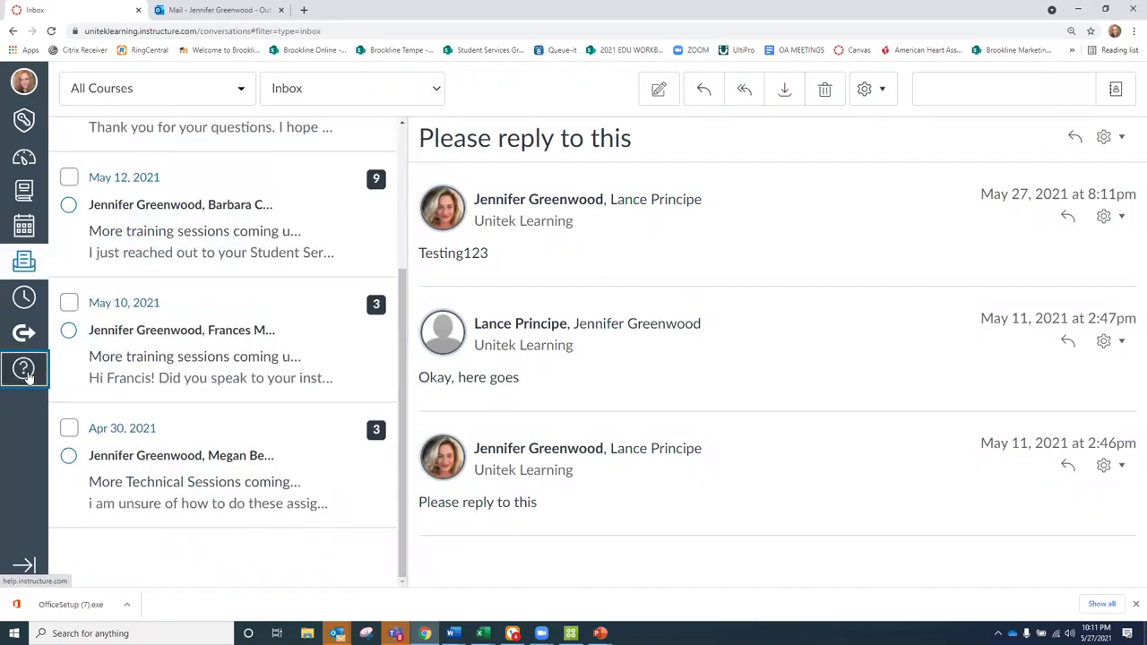
pyautogui.click(24, 372)
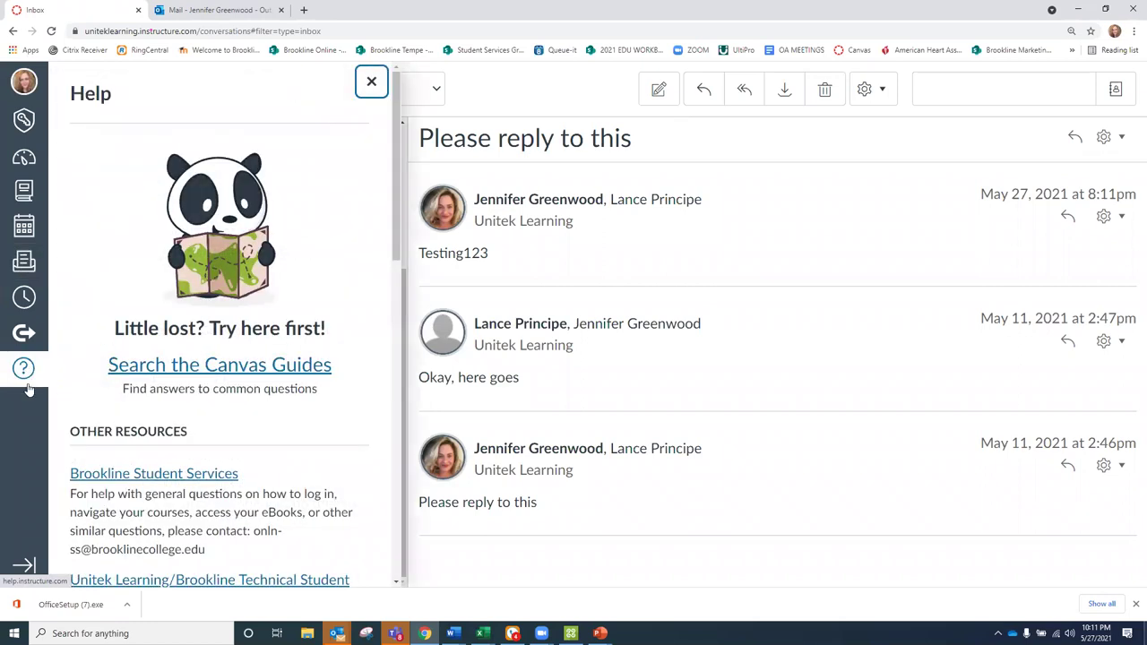
pyautogui.scroll(-4, 237, 416)
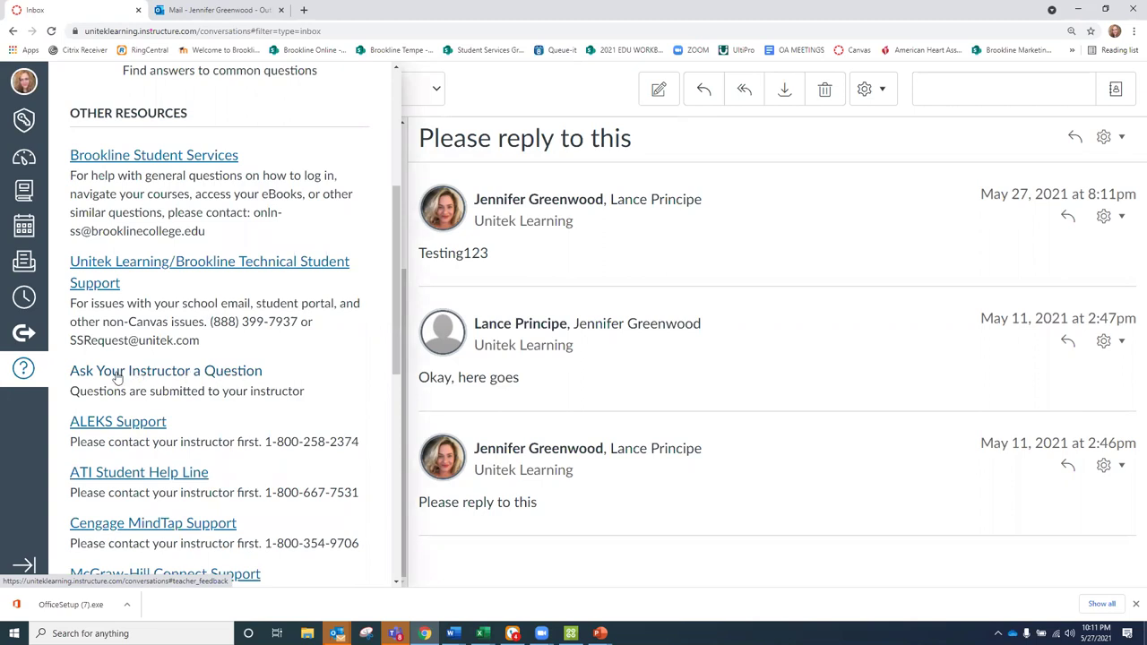
pyautogui.click(180, 381)
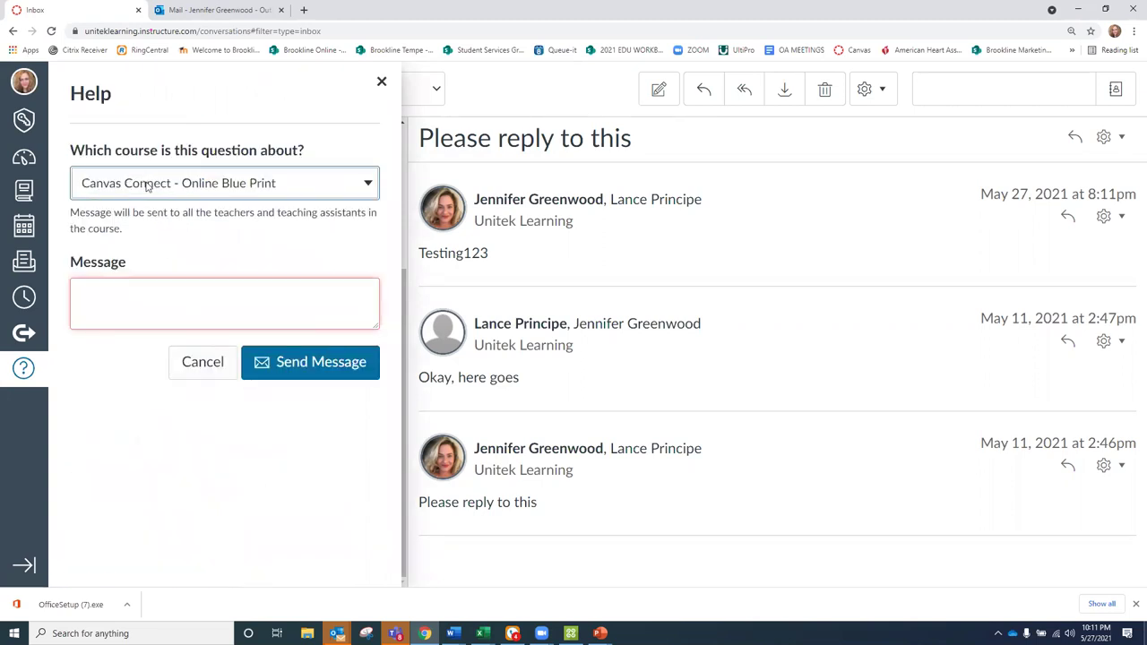
pyautogui.click(127, 296)
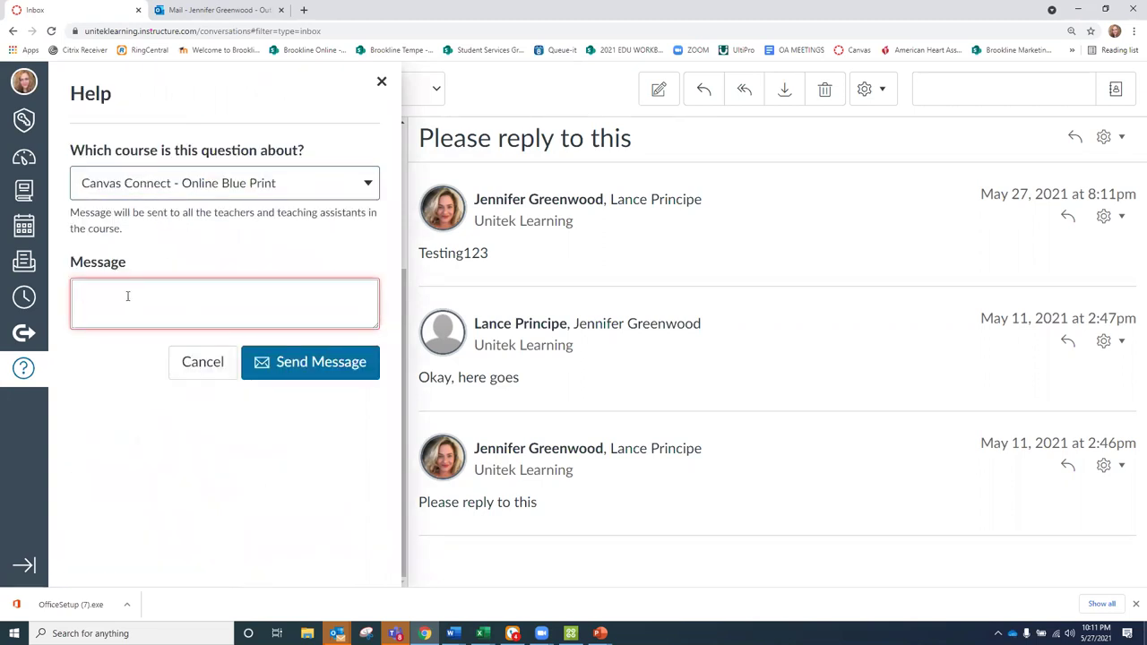
pyautogui.hotkey('ctrl', 'v')
pyautogui.click(290, 367)
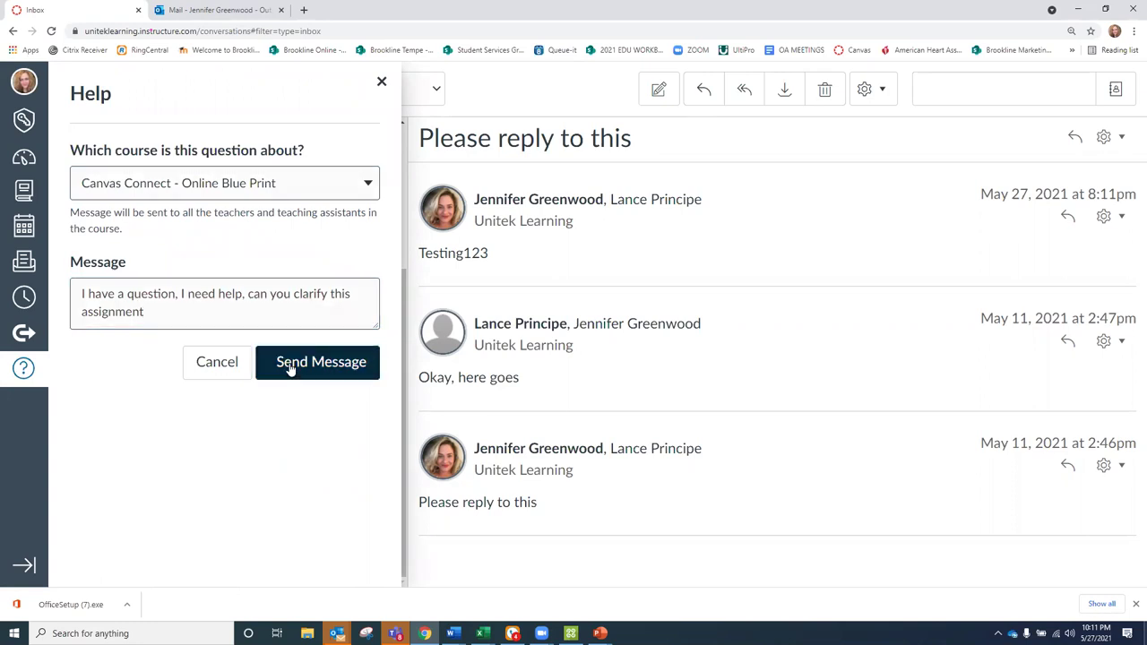
pyautogui.click(380, 82)
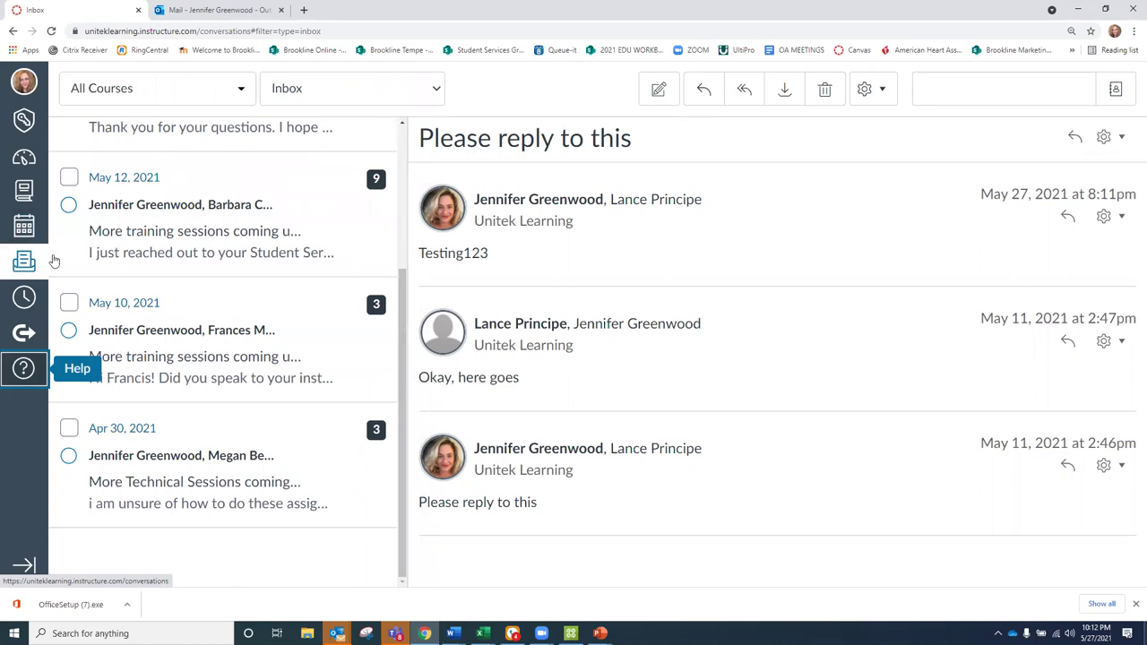
# Step: Examine the Help resources, highlighting the student services email and technical support contact details, and continue through the vendor and Canvas support entries
pyautogui.click(23, 369)
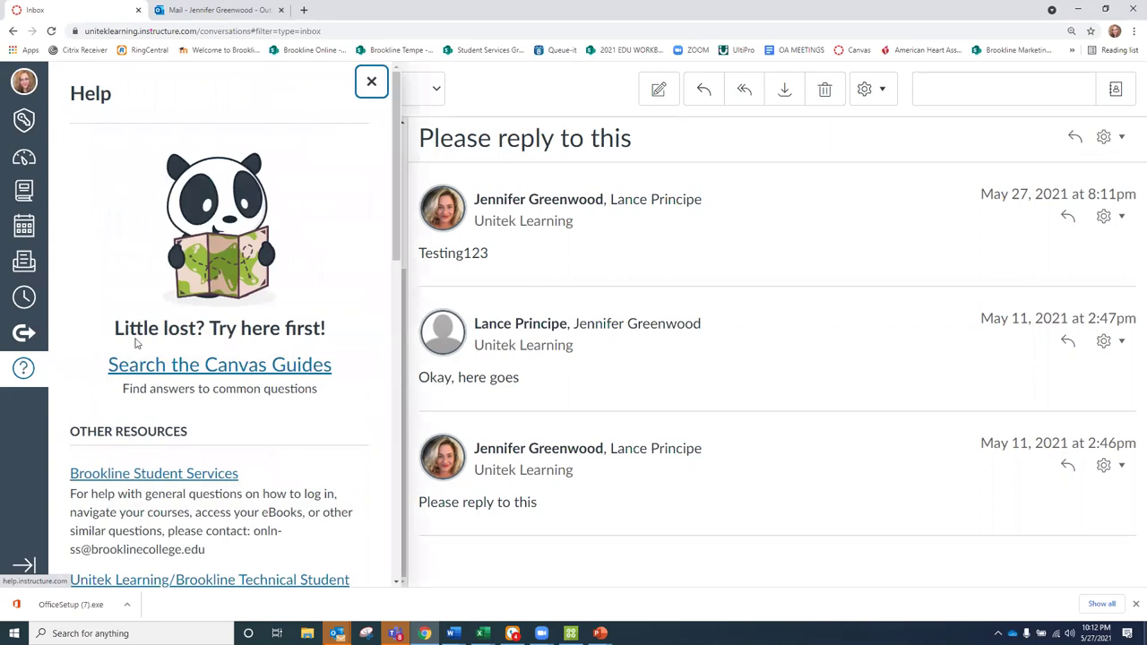
pyautogui.scroll(-3, 136, 343)
pyautogui.moveTo(208, 312); pyautogui.dragTo(257, 292)
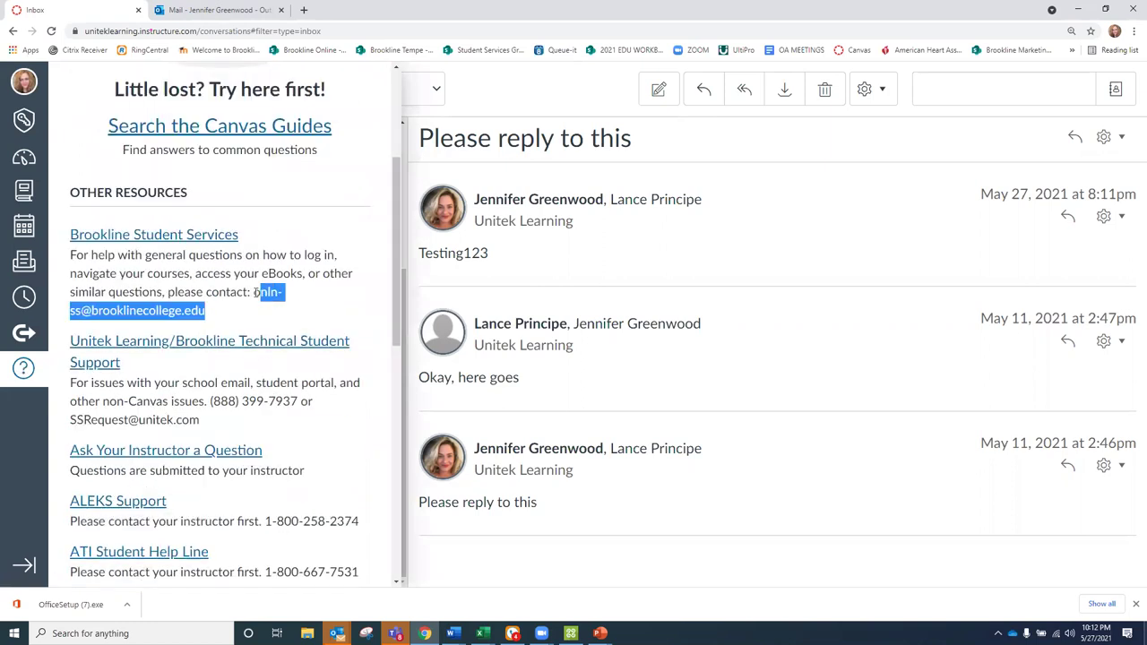
pyautogui.moveTo(203, 421); pyautogui.dragTo(72, 423)
pyautogui.moveTo(212, 401); pyautogui.dragTo(299, 402)
pyautogui.scroll(-1, 326, 452)
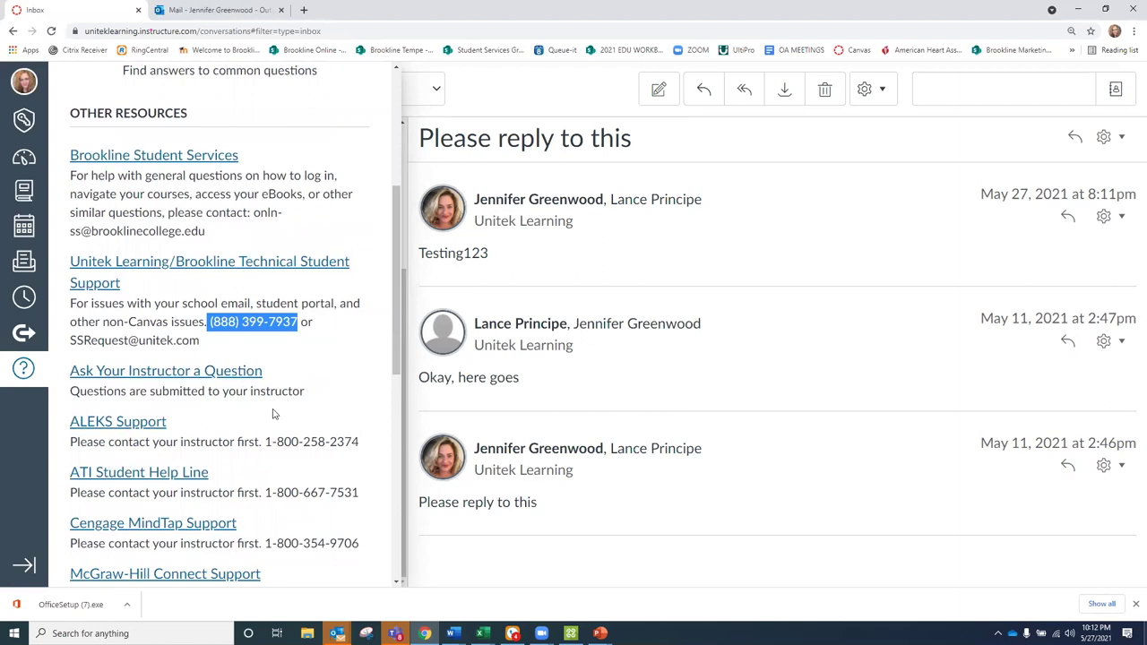
pyautogui.scroll(-5, 278, 417)
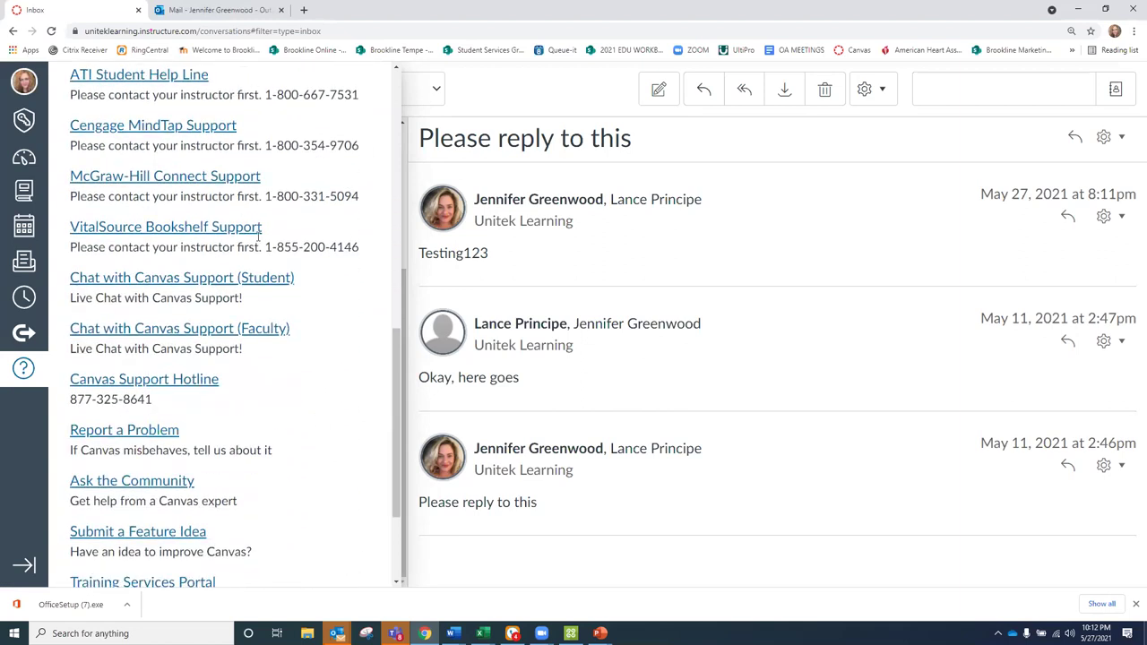
# Step: Highlight the word "instructor" in the Cengage MindTap Support entry, and close the Help resources
pyautogui.doubleClick(204, 146)
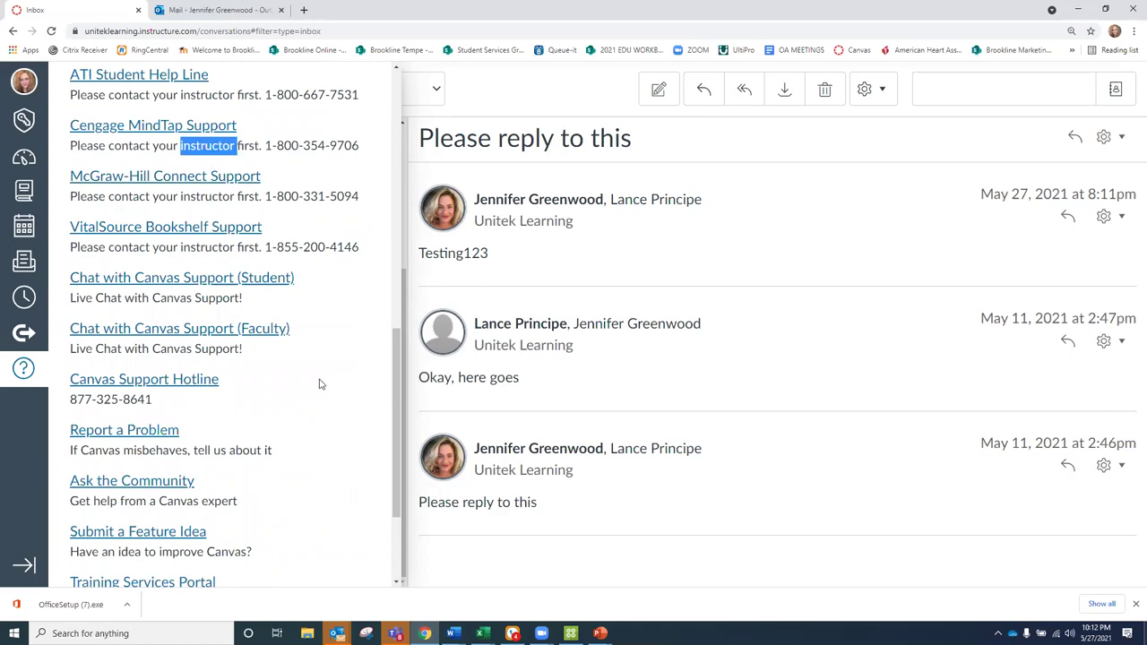
pyautogui.scroll(8, 318, 383)
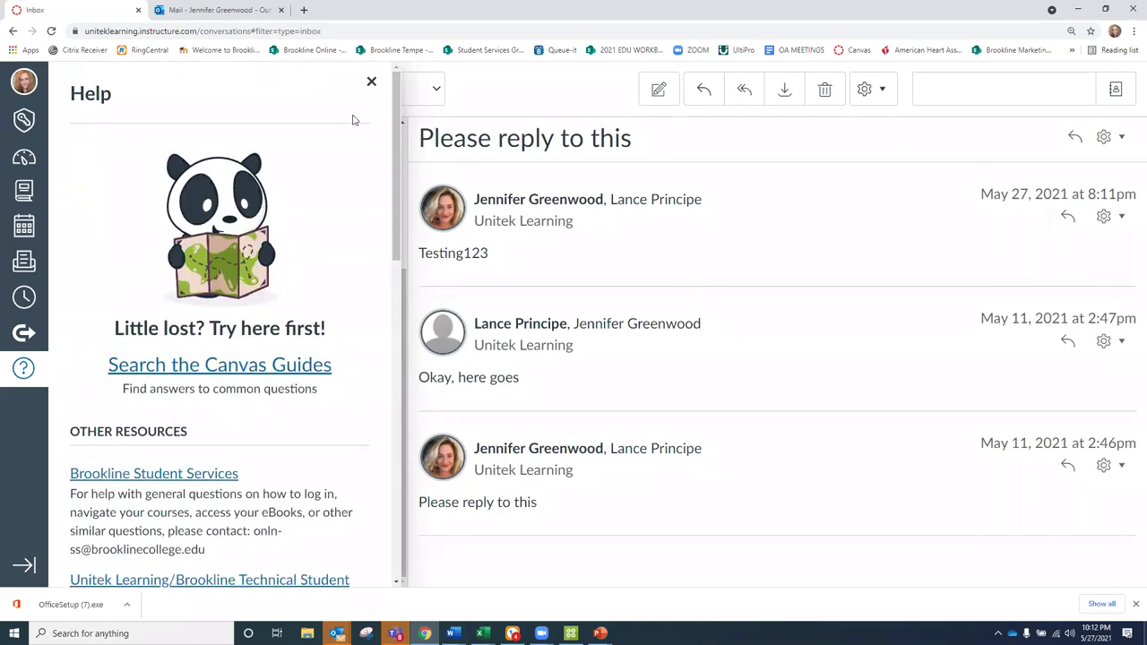
pyautogui.click(371, 82)
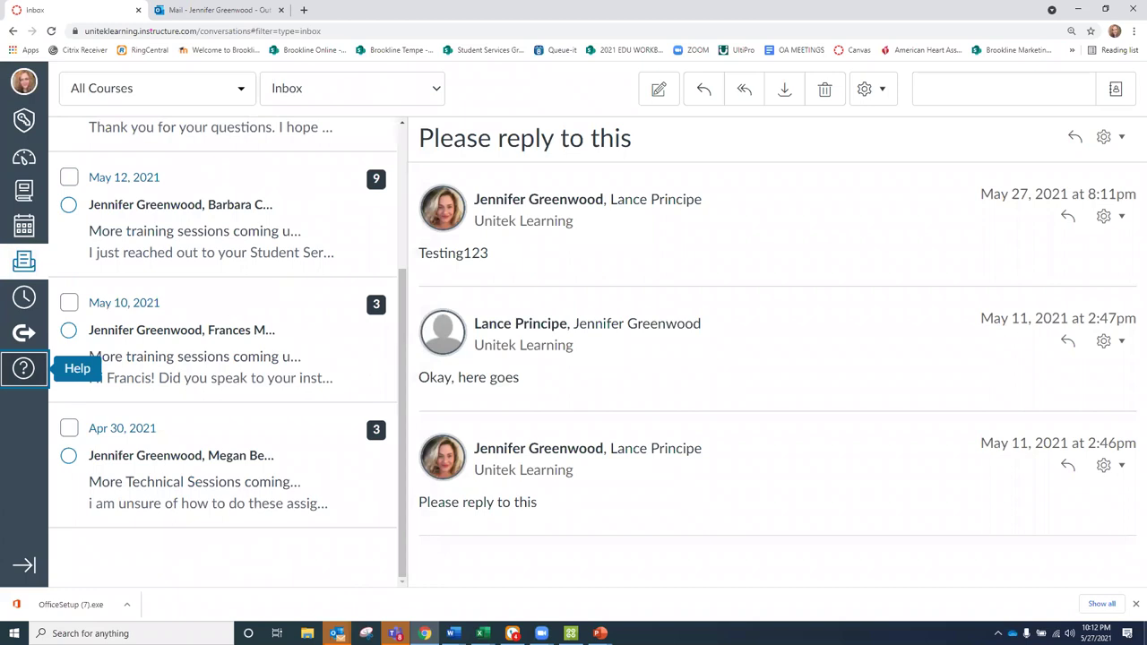
# Step: From the dashboard, open the course CC100 - Canvas Connect 6.1.2021 in Student View and reset the test student
pyautogui.click(23, 165)
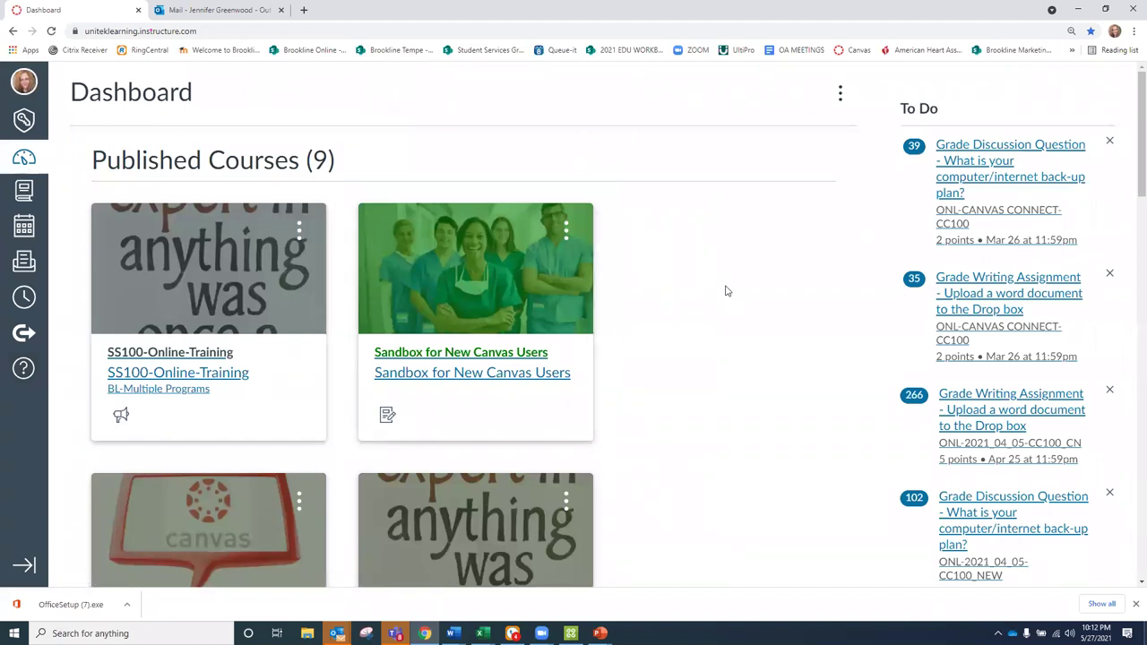
pyautogui.scroll(-6, 727, 291)
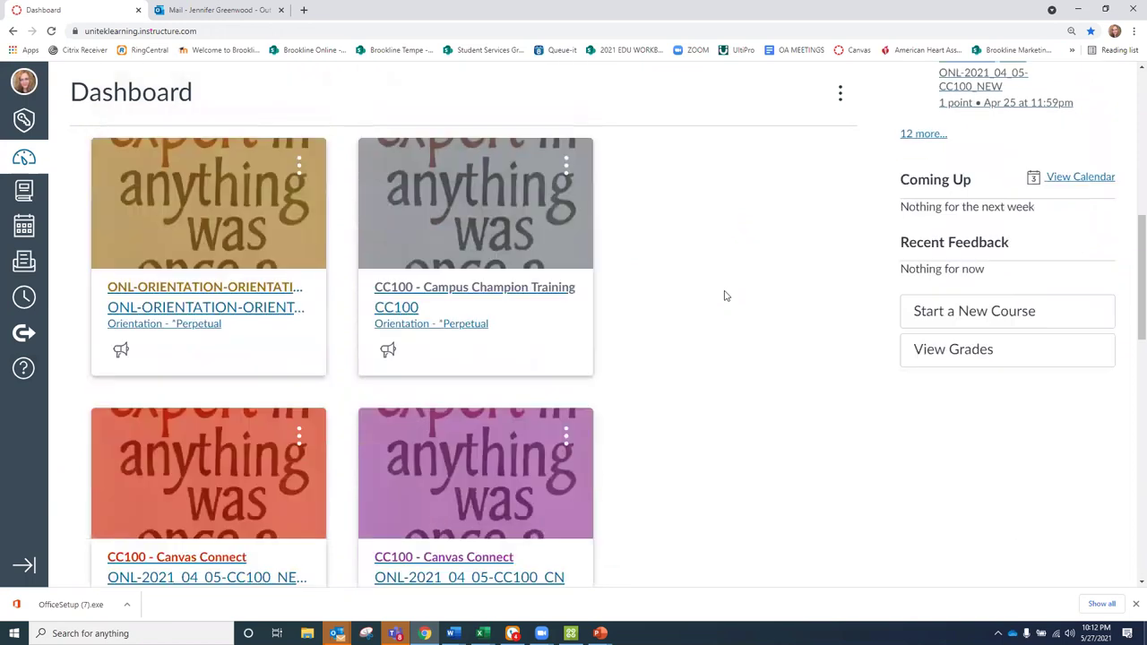
pyautogui.scroll(-3, 726, 295)
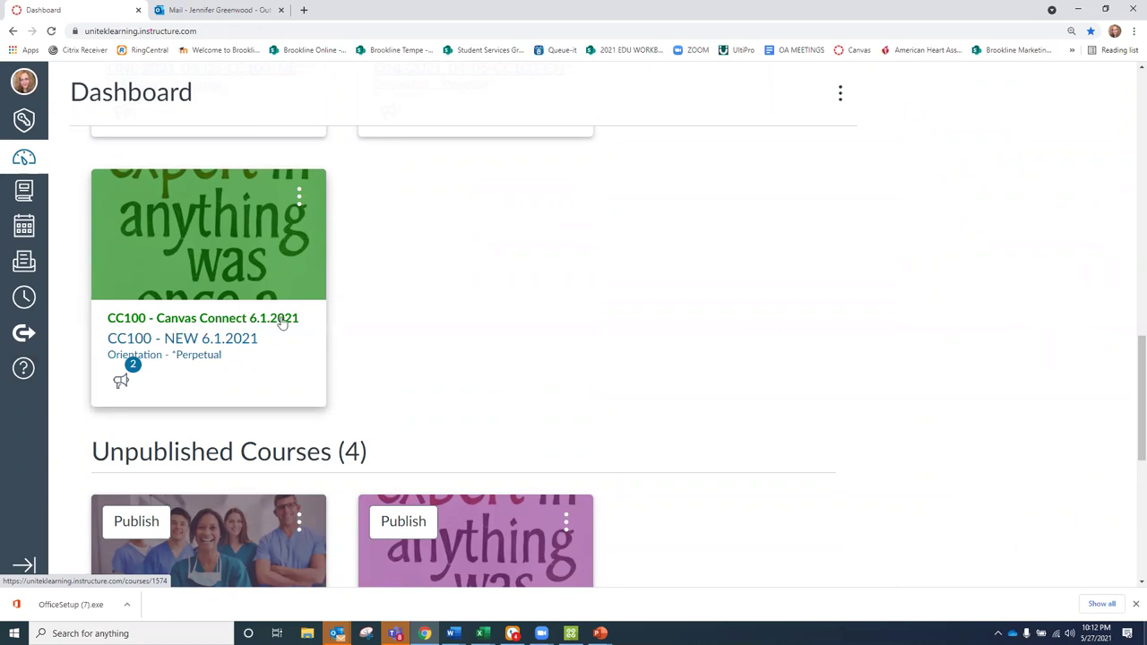
pyautogui.click(228, 230)
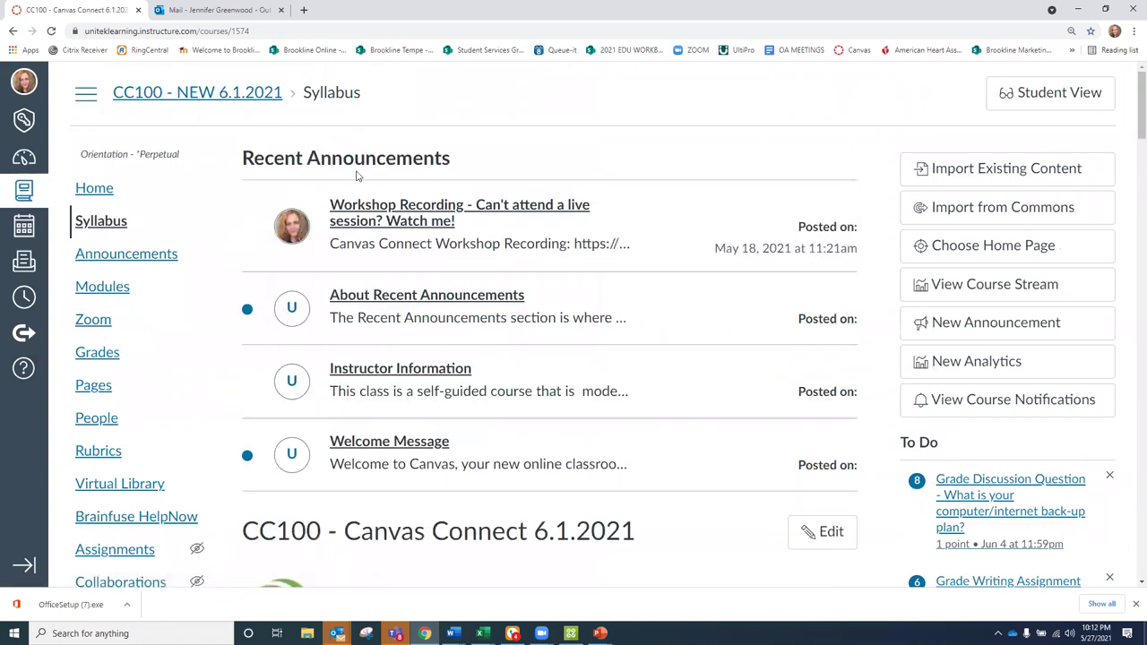
pyautogui.click(1041, 98)
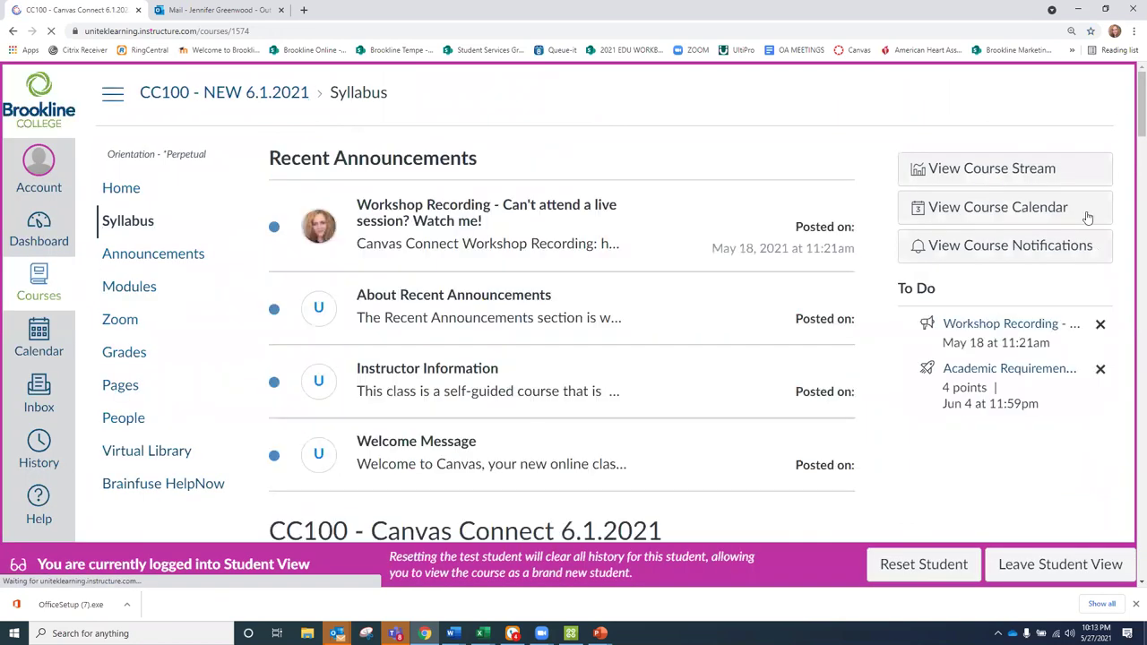
pyautogui.click(923, 564)
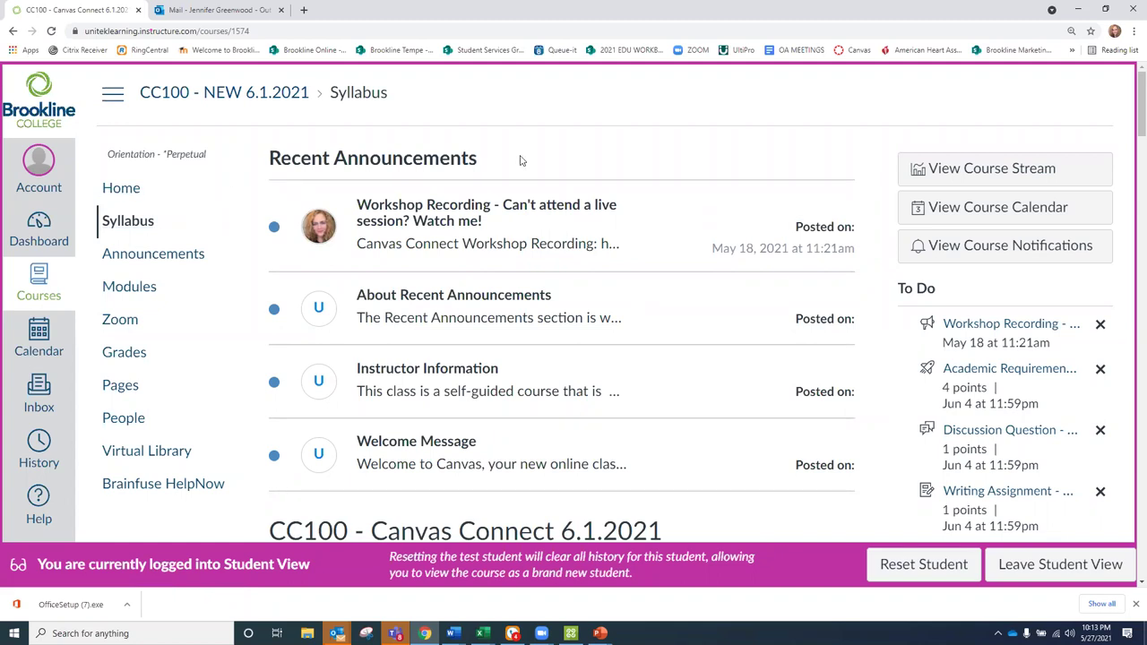
# Step: Examine the course home page's Meeting Days notice, highlighting the end date and the sentence about additional help sessions
pyautogui.scroll(-3, 536, 219)
pyautogui.scroll(-3, 541, 229)
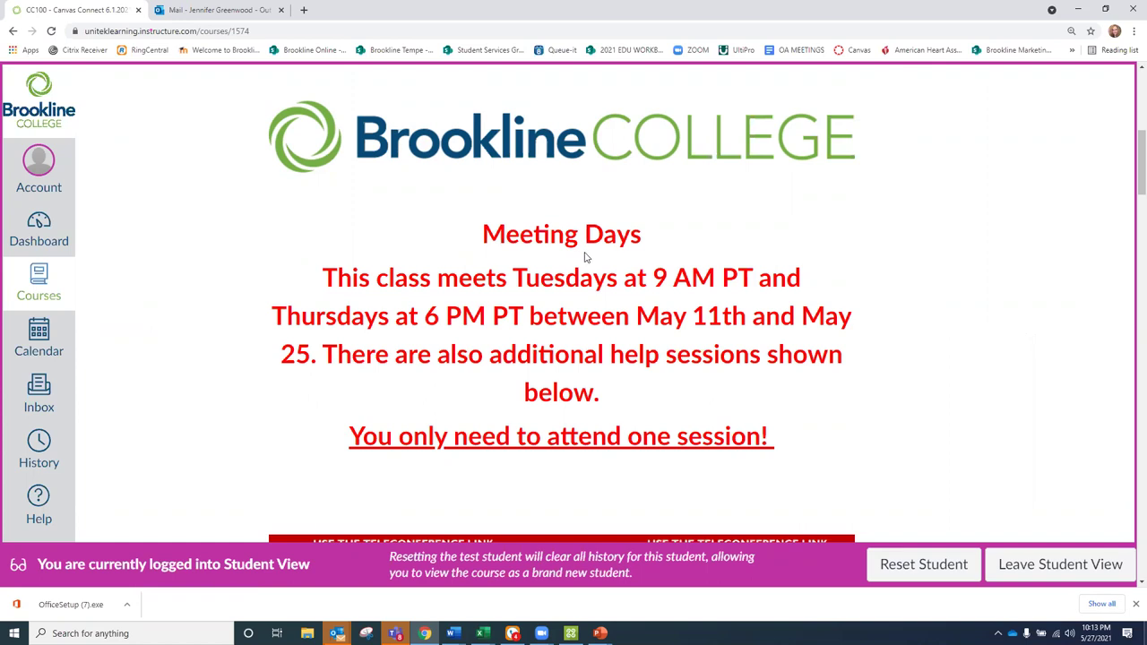
pyautogui.scroll(7, 584, 256)
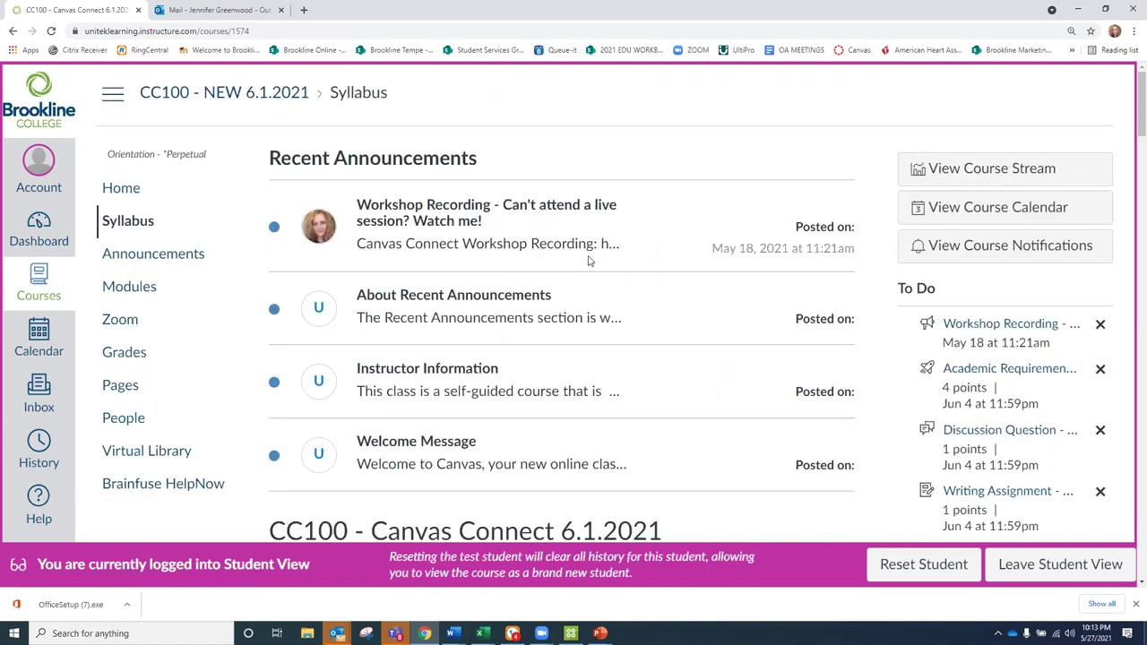
pyautogui.scroll(-7, 588, 258)
pyautogui.scroll(-1, 595, 269)
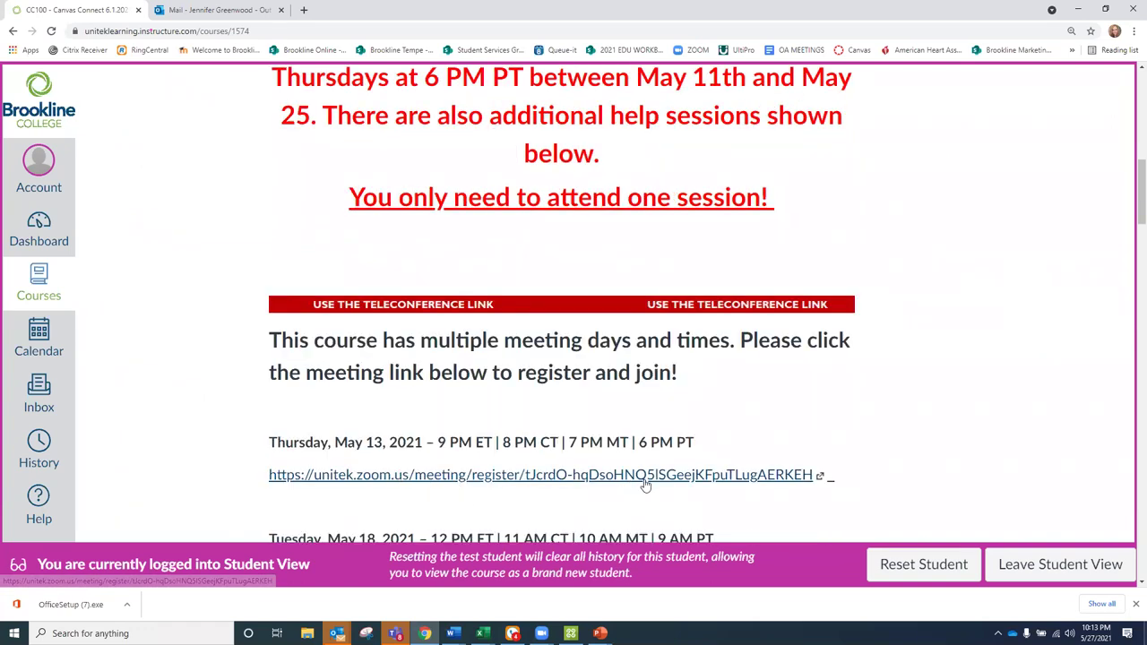
pyautogui.scroll(7, 392, 328)
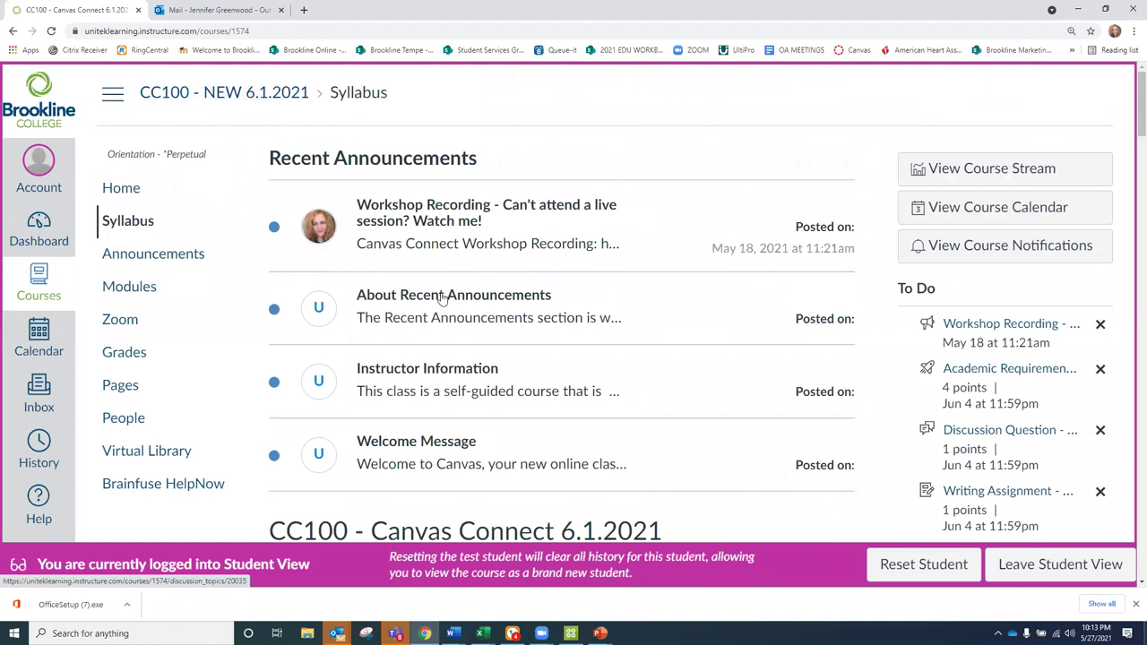
pyautogui.scroll(-6, 440, 296)
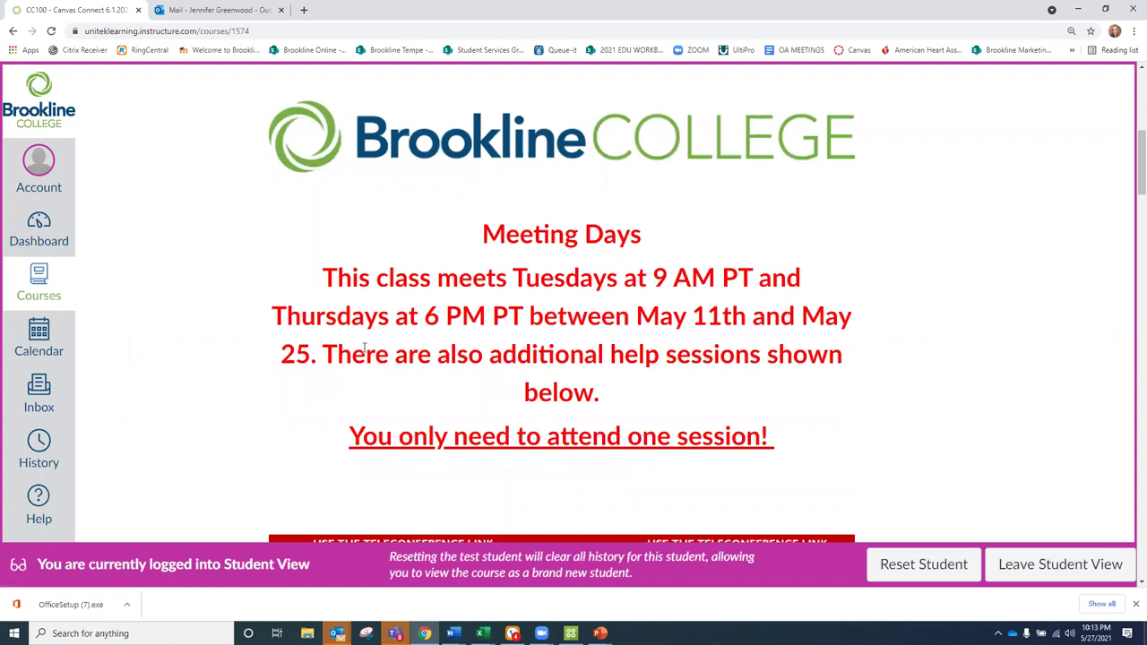
pyautogui.doubleClick(285, 350)
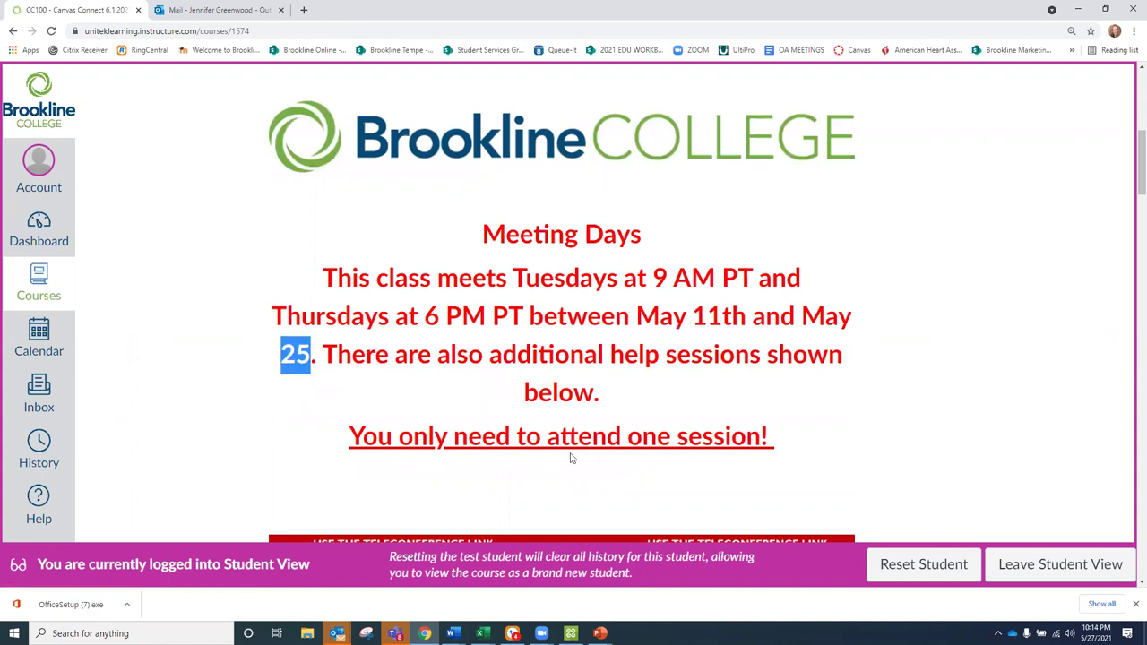
pyautogui.moveTo(320, 354); pyautogui.dragTo(669, 411)
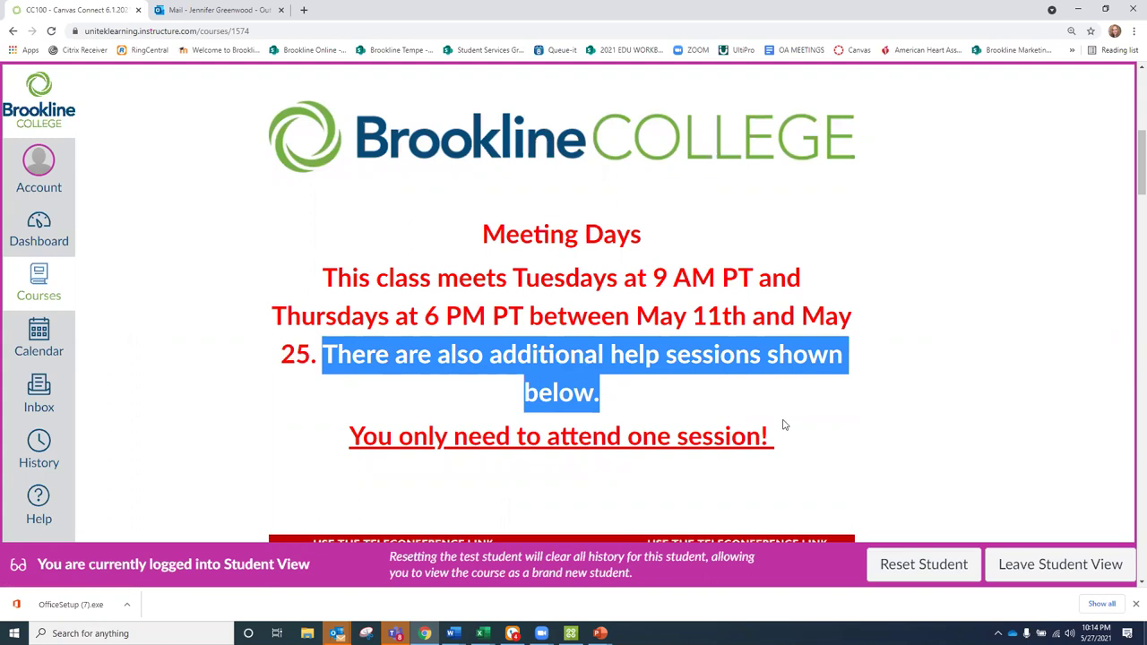
pyautogui.click(823, 407)
# Step: Review the meeting registration links, highlighting the Student Drop-In Troubleshooting/Help Sessions heading and the three help sessions listed under it
pyautogui.scroll(-4, 824, 407)
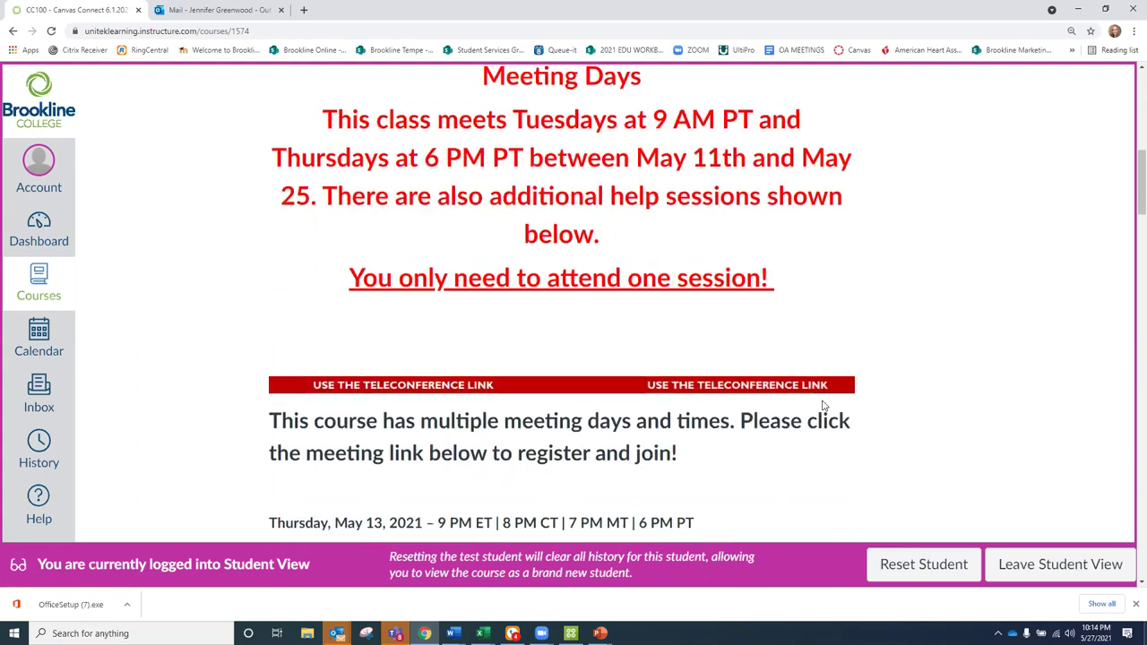
pyautogui.scroll(-1, 824, 406)
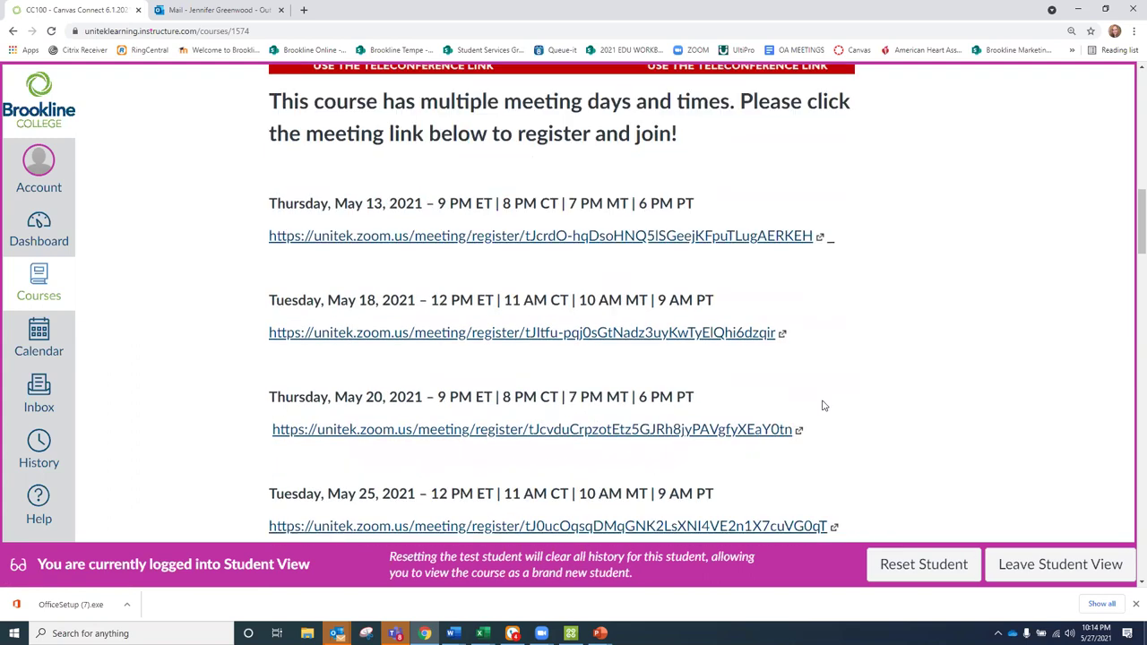
pyautogui.scroll(-2, 823, 406)
pyautogui.scroll(-2, 823, 406)
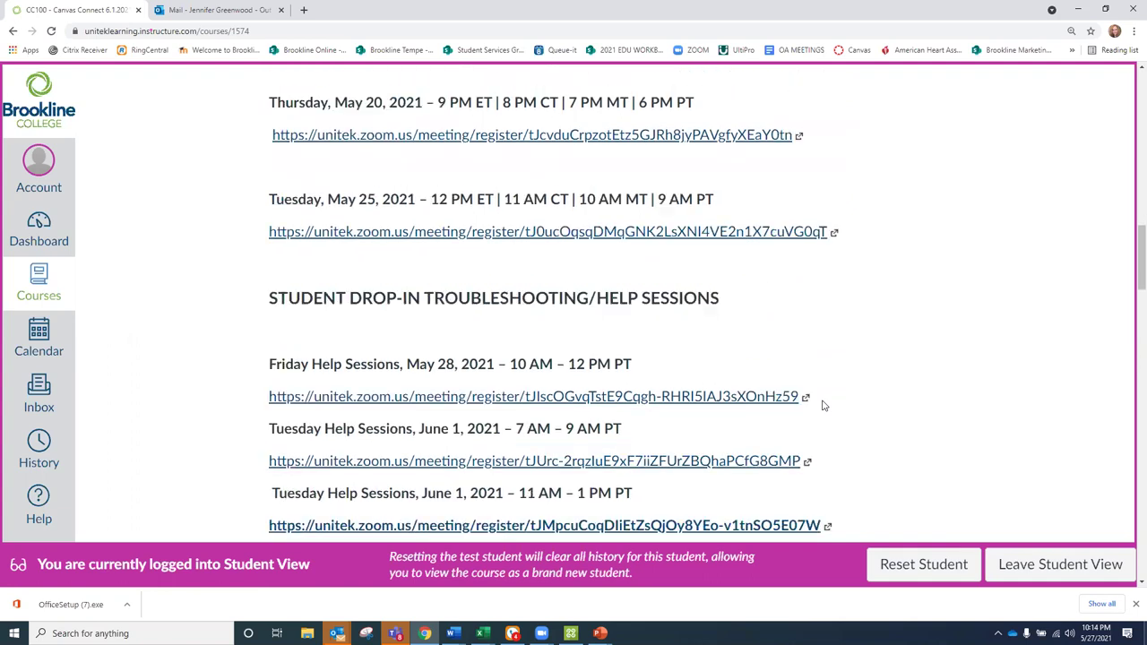
pyautogui.scroll(-1, 824, 406)
pyautogui.moveTo(268, 193); pyautogui.dragTo(736, 195)
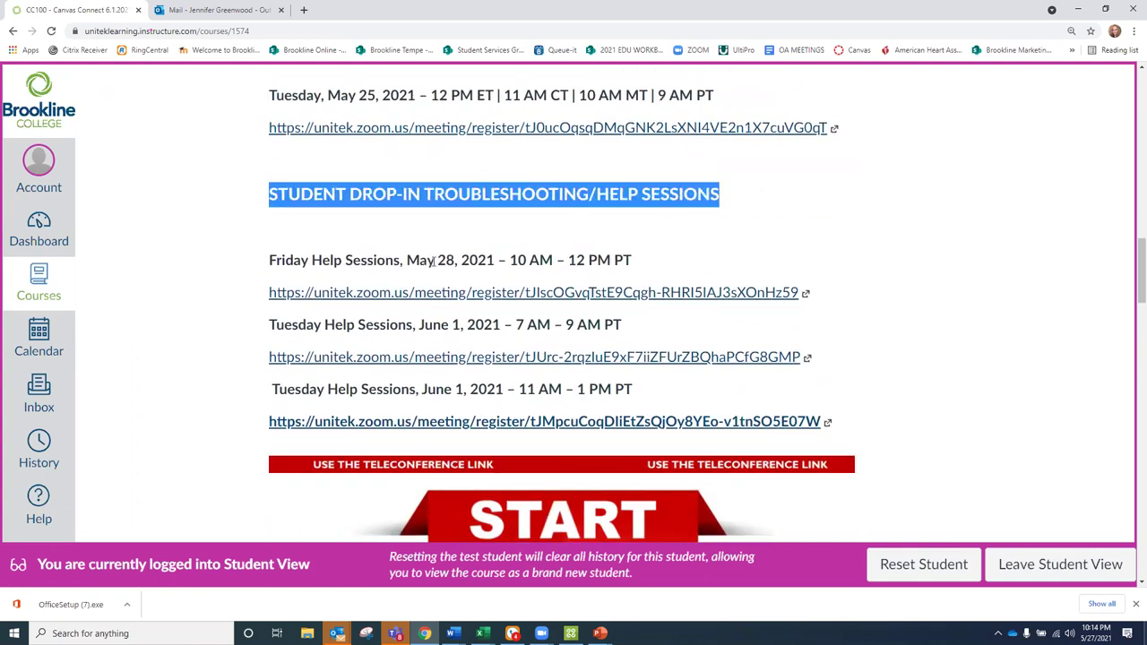
pyautogui.moveTo(268, 260); pyautogui.dragTo(831, 439)
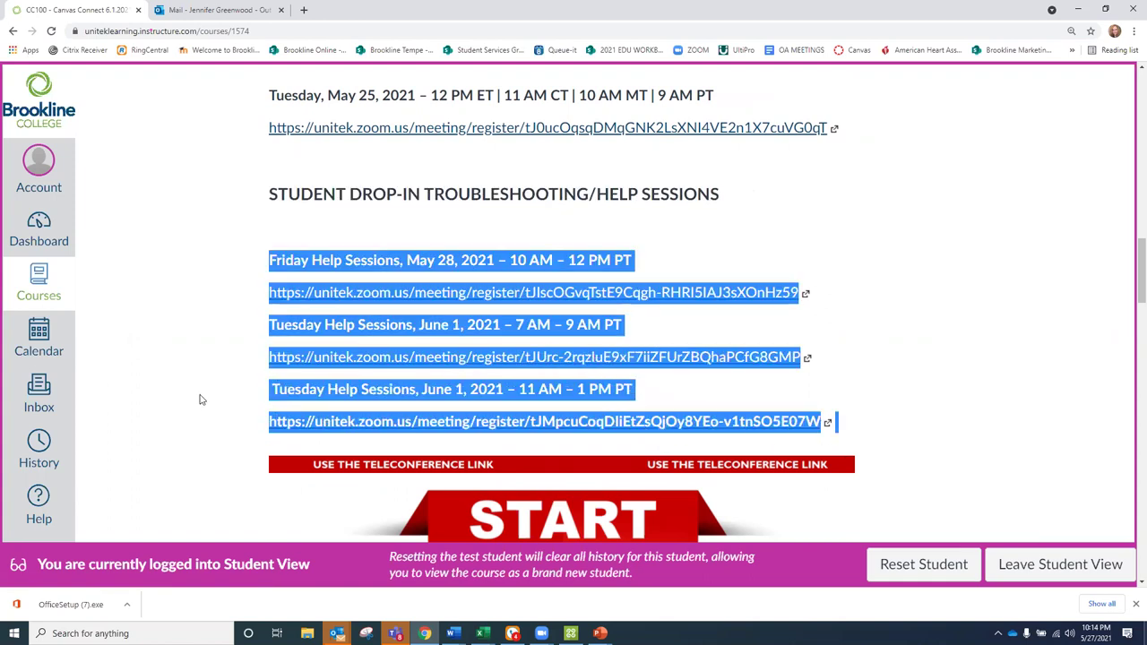
pyautogui.click(231, 369)
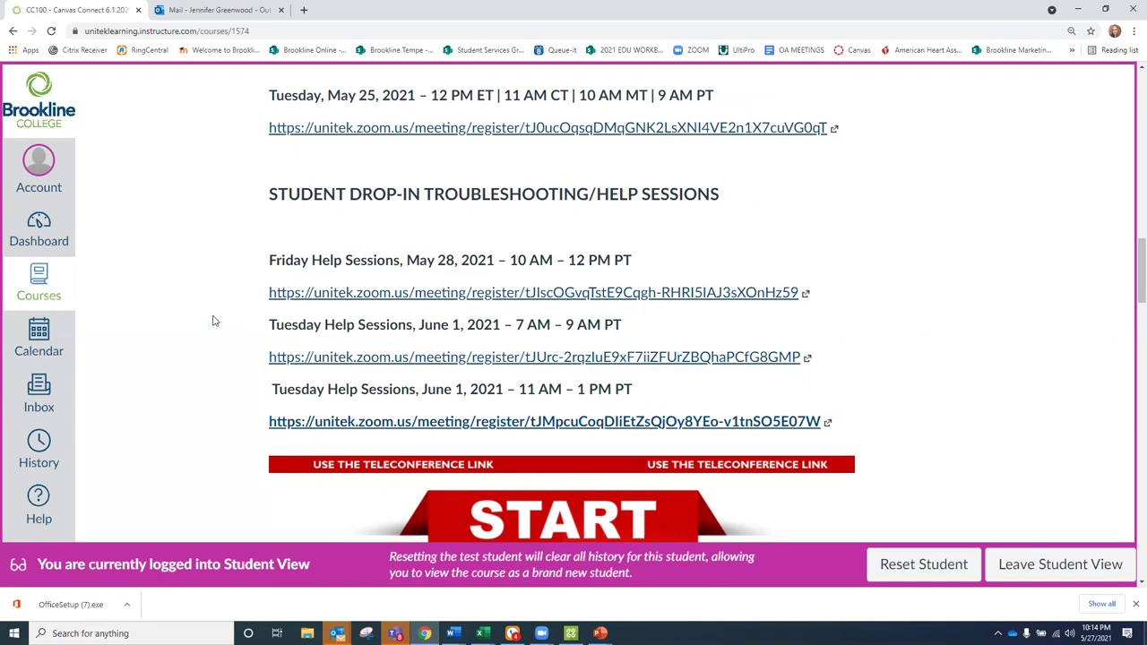
# Step: View the announcement "Workshop Recording - Can't attend a live session? Watch me!" and return to the course home page
pyautogui.scroll(10, 212, 320)
pyautogui.scroll(5, 204, 323)
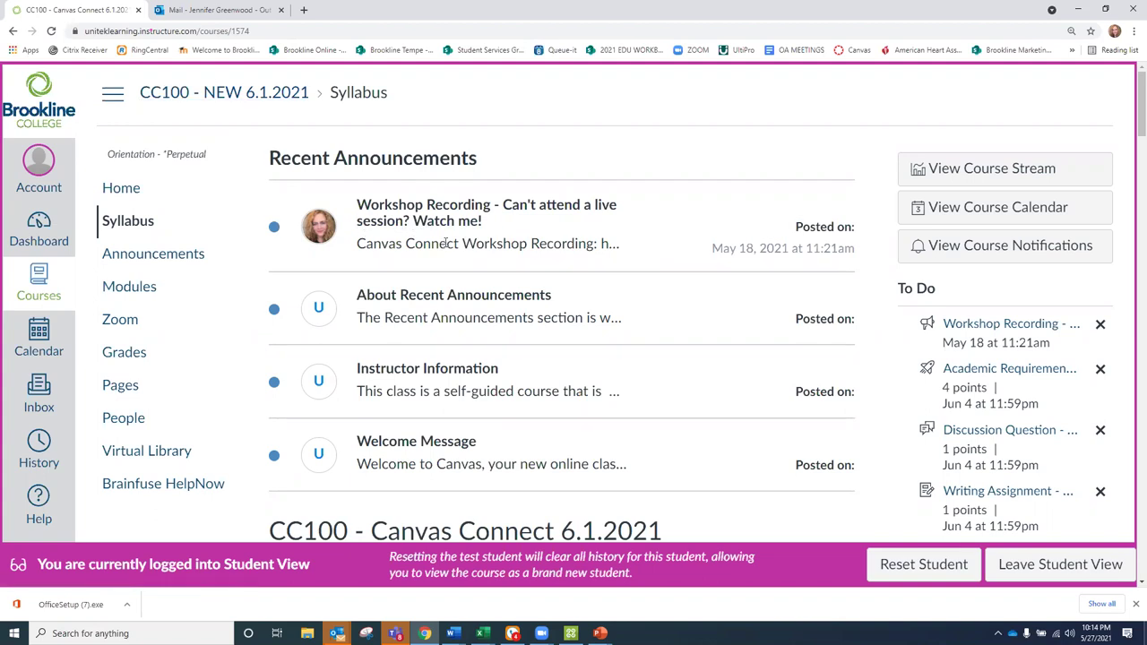
pyautogui.click(415, 222)
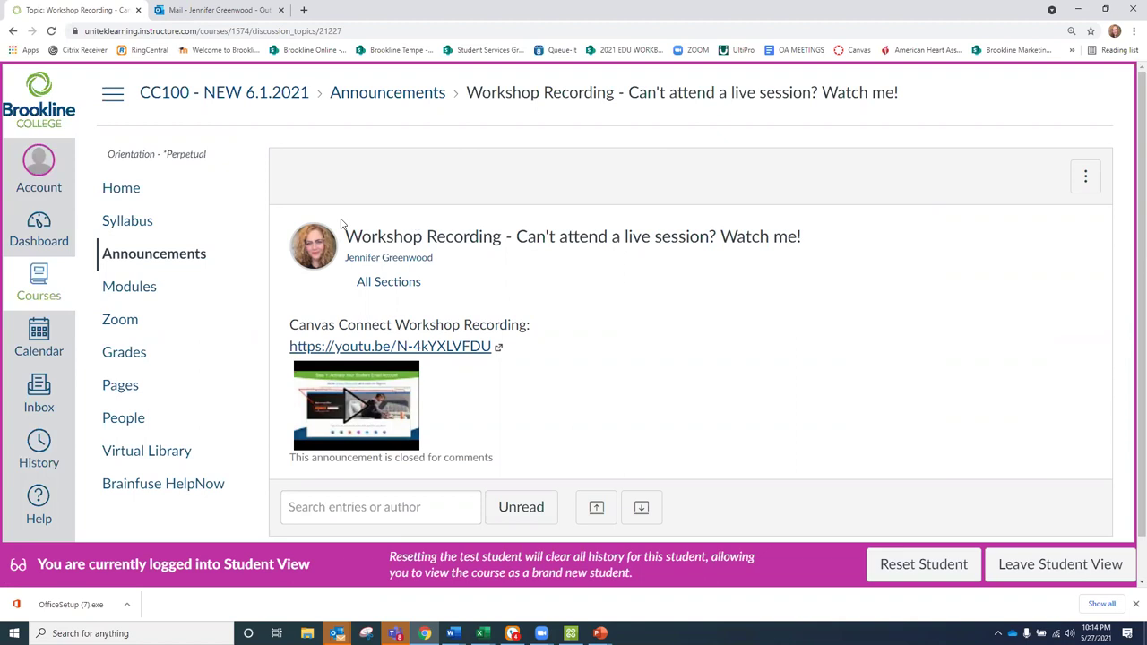
pyautogui.click(112, 191)
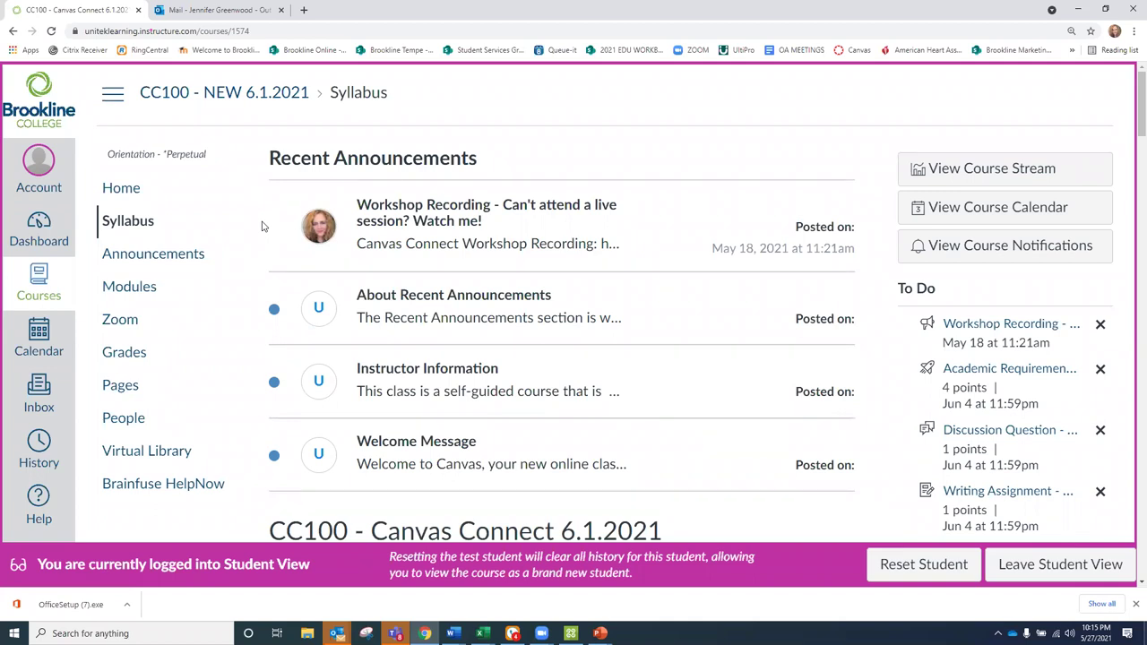
# Step: Look through the course home page from the meeting days to the minimum technology requirements, and return to its recent announcements
pyautogui.scroll(-5, 750, 248)
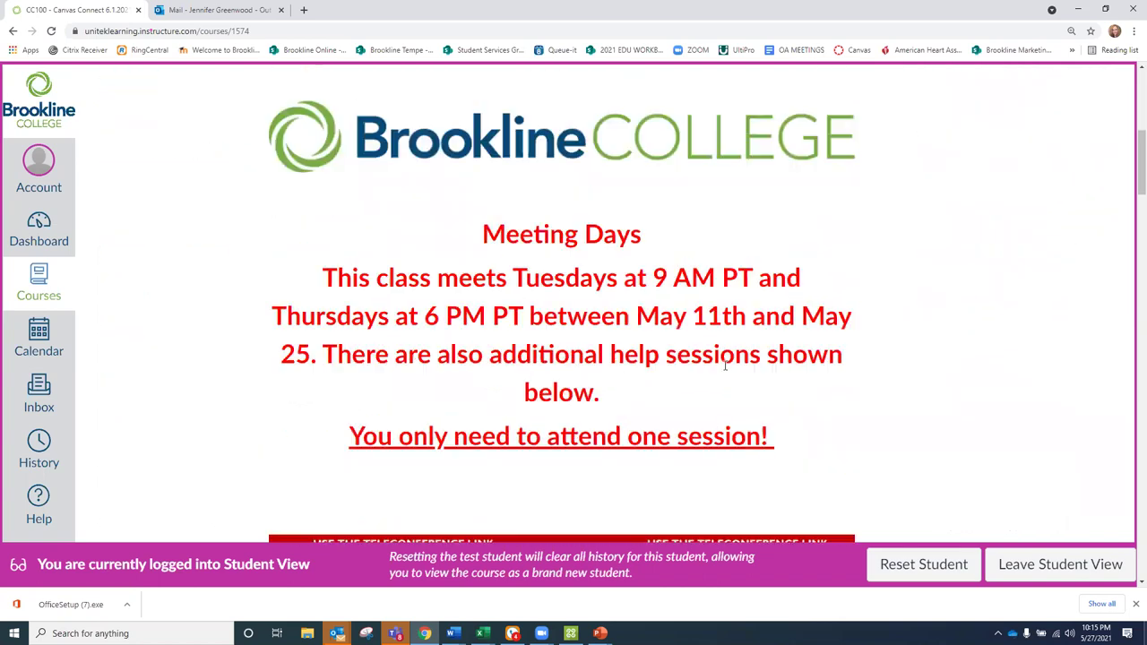
pyautogui.scroll(-8, 725, 363)
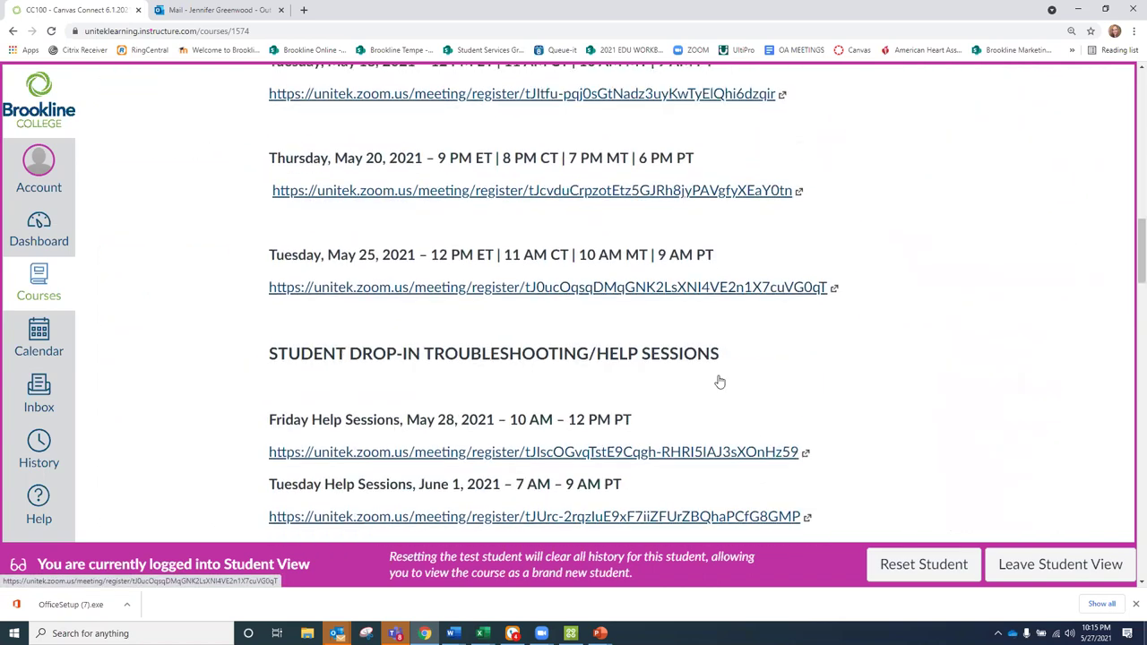
pyautogui.scroll(-10, 721, 383)
pyautogui.scroll(-6, 724, 385)
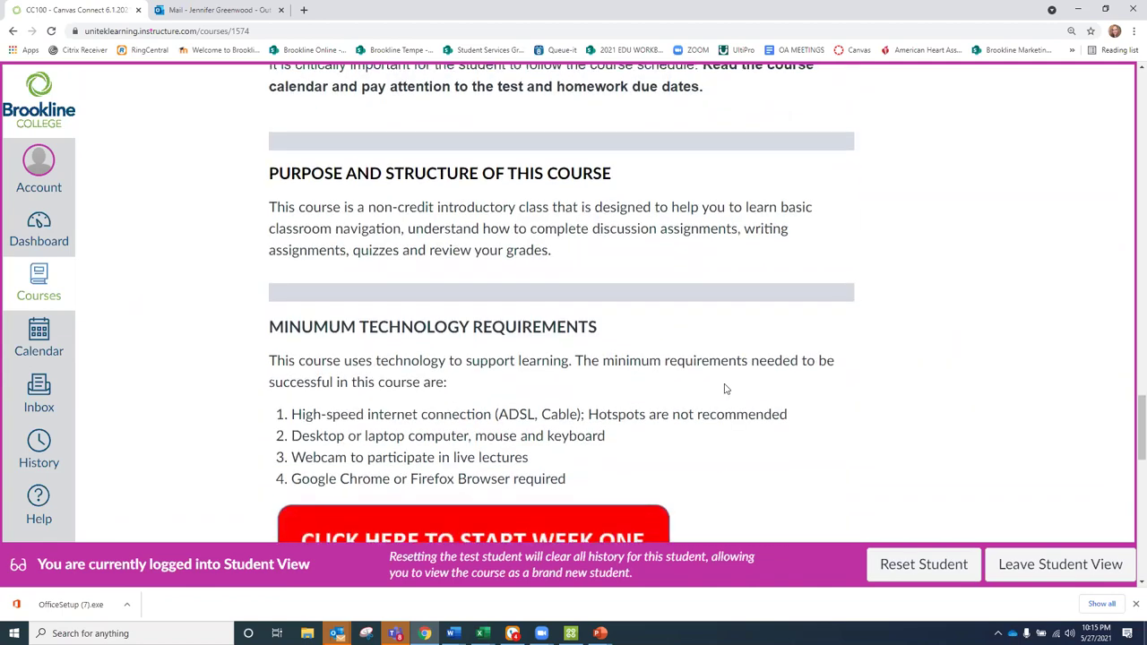
pyautogui.scroll(15, 726, 389)
pyautogui.scroll(10, 727, 391)
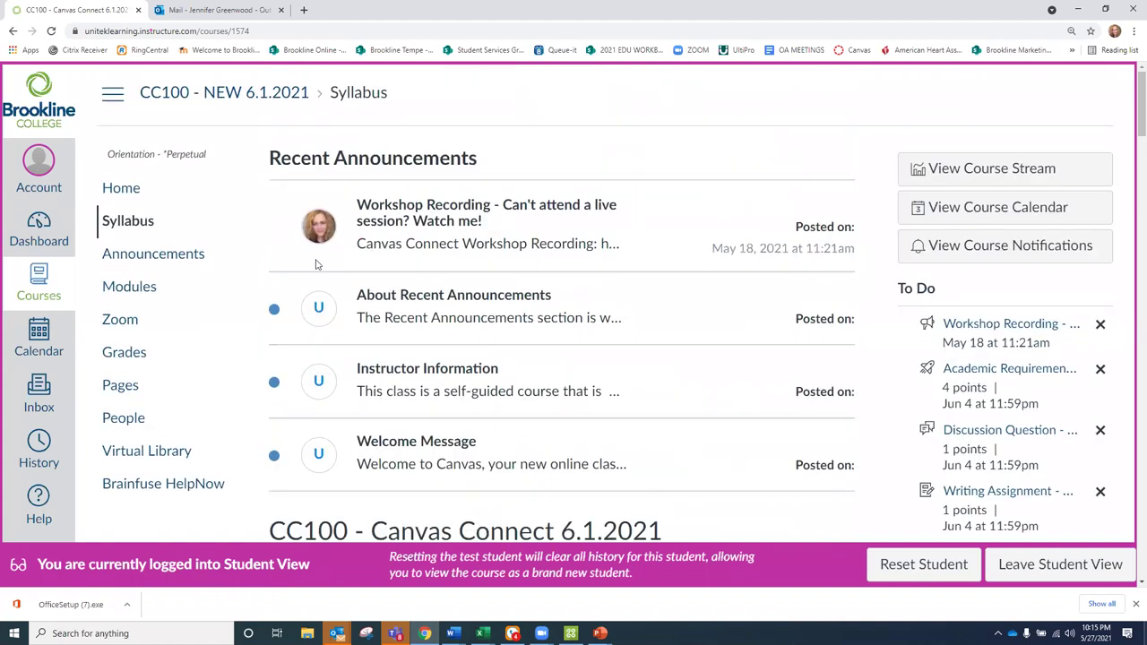
# Step: Open the course's full announcements list and review its entries through the Welcome Message
pyautogui.click(161, 259)
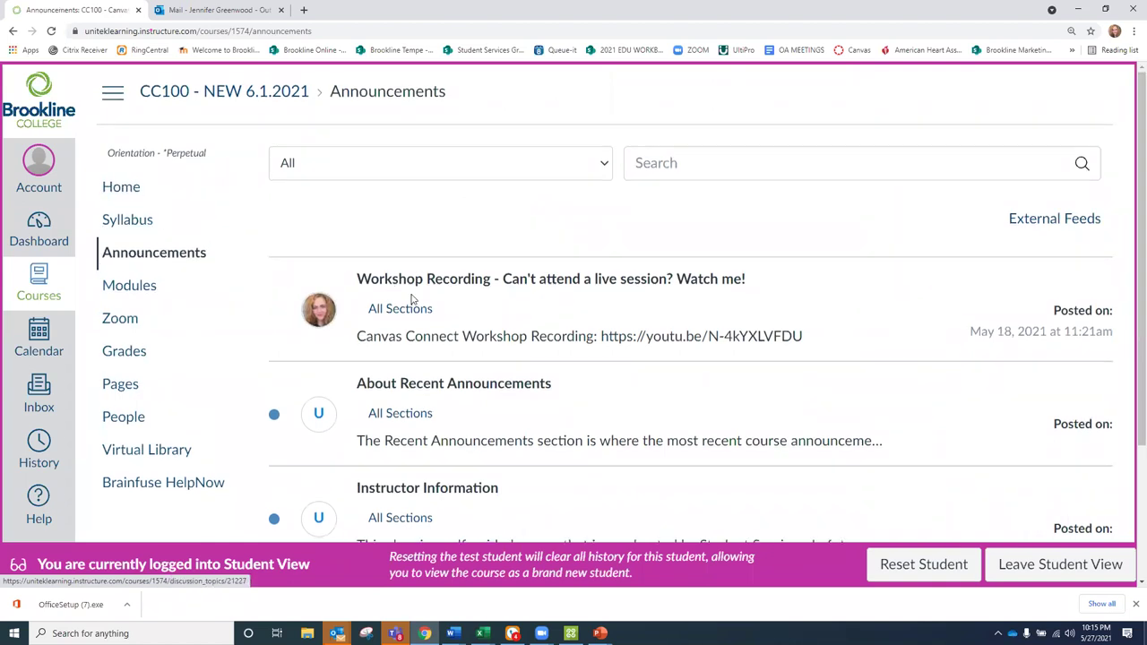
pyautogui.scroll(-2, 430, 305)
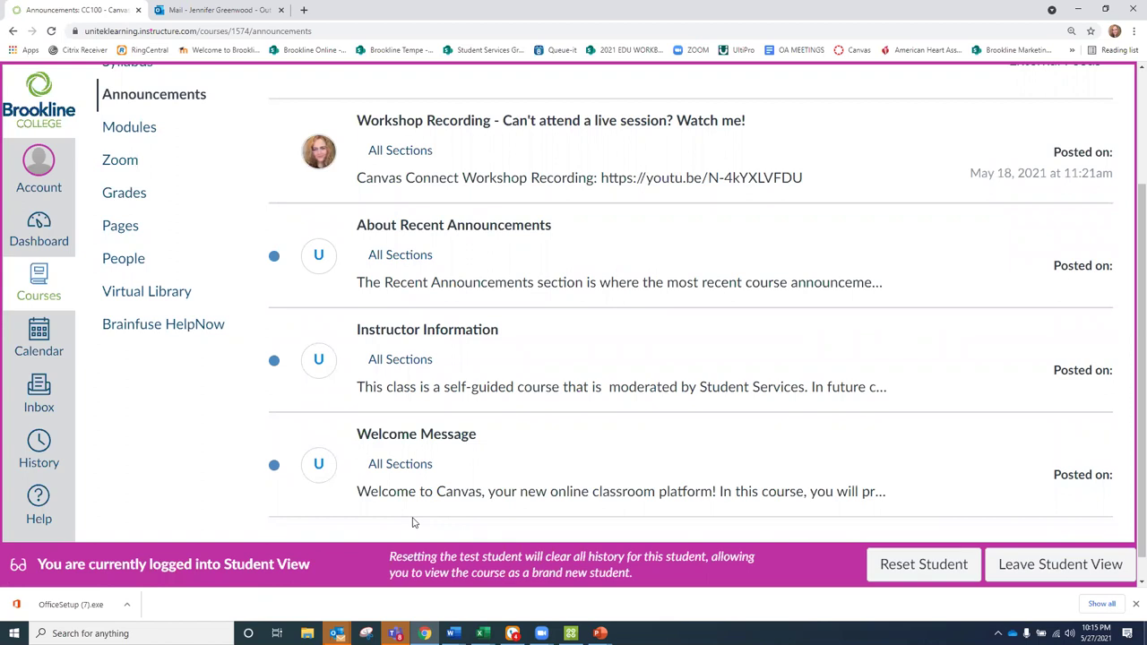
pyautogui.scroll(2, 414, 522)
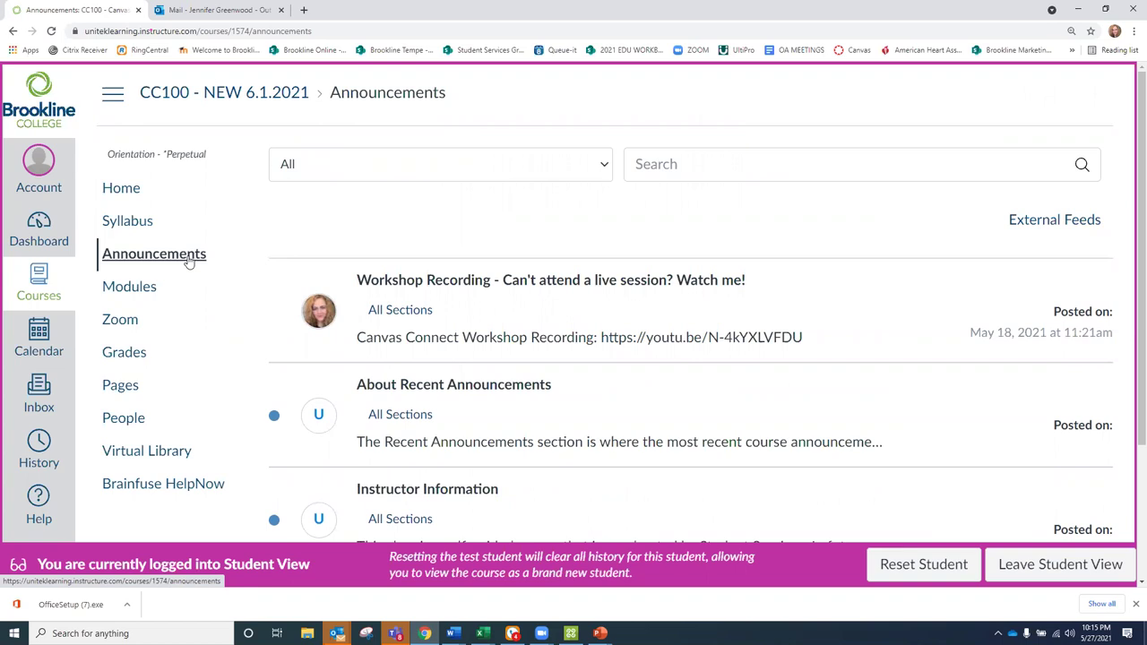
# Step: Open the course's modules, and collapse and re-expand the Introduction Module
pyautogui.click(122, 292)
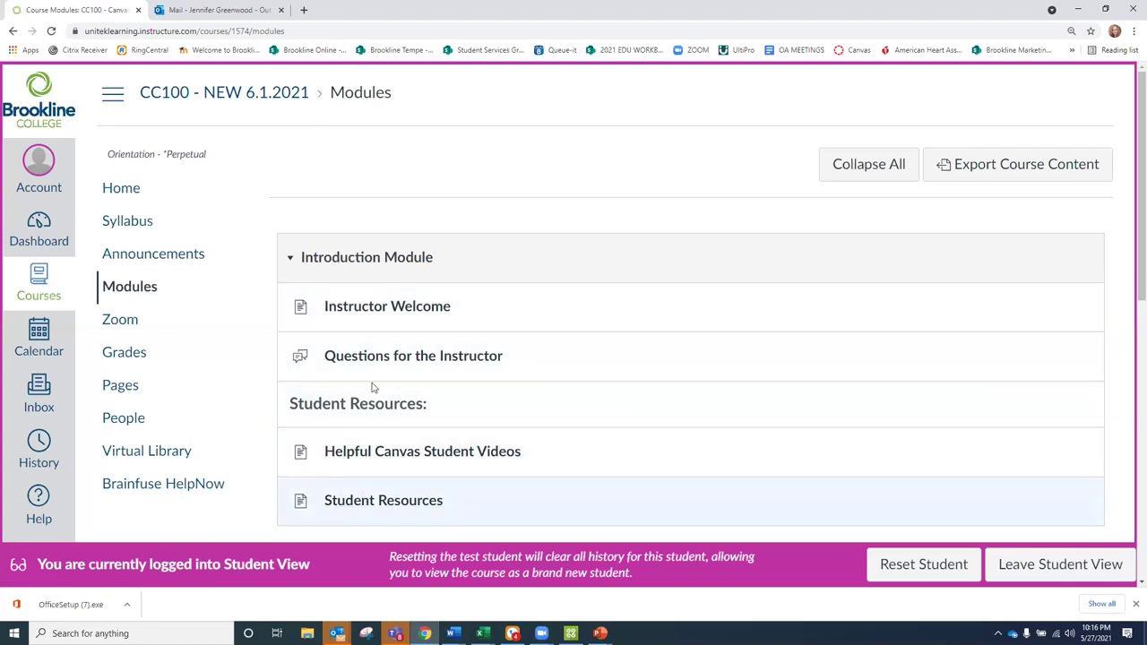
pyautogui.scroll(-1, 387, 254)
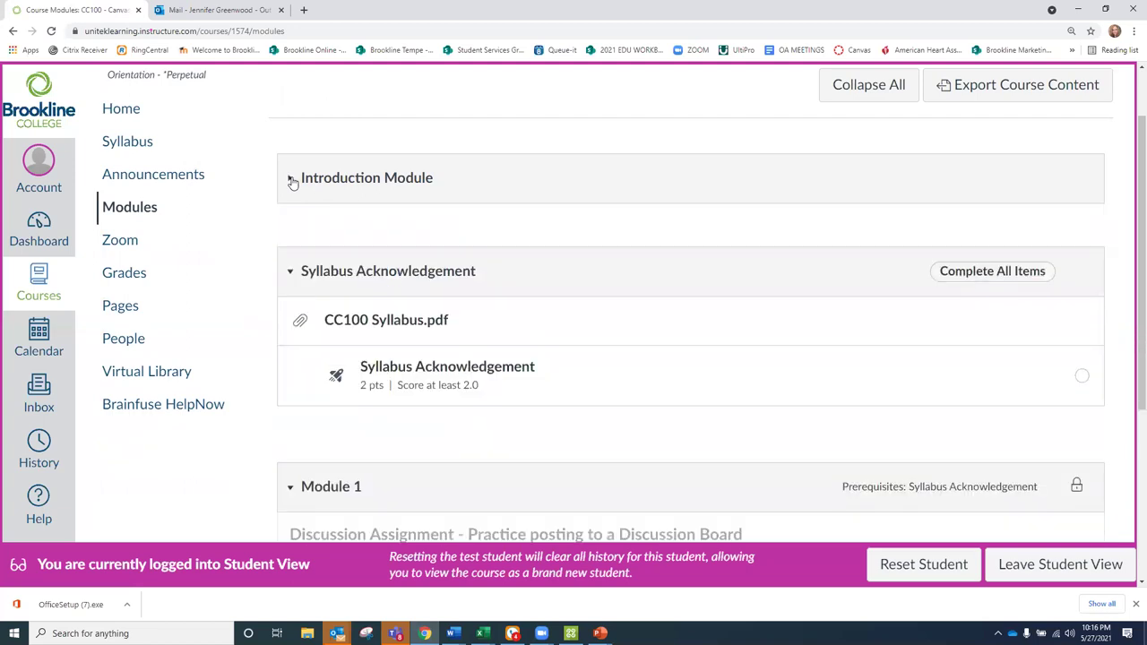
pyautogui.click(289, 180)
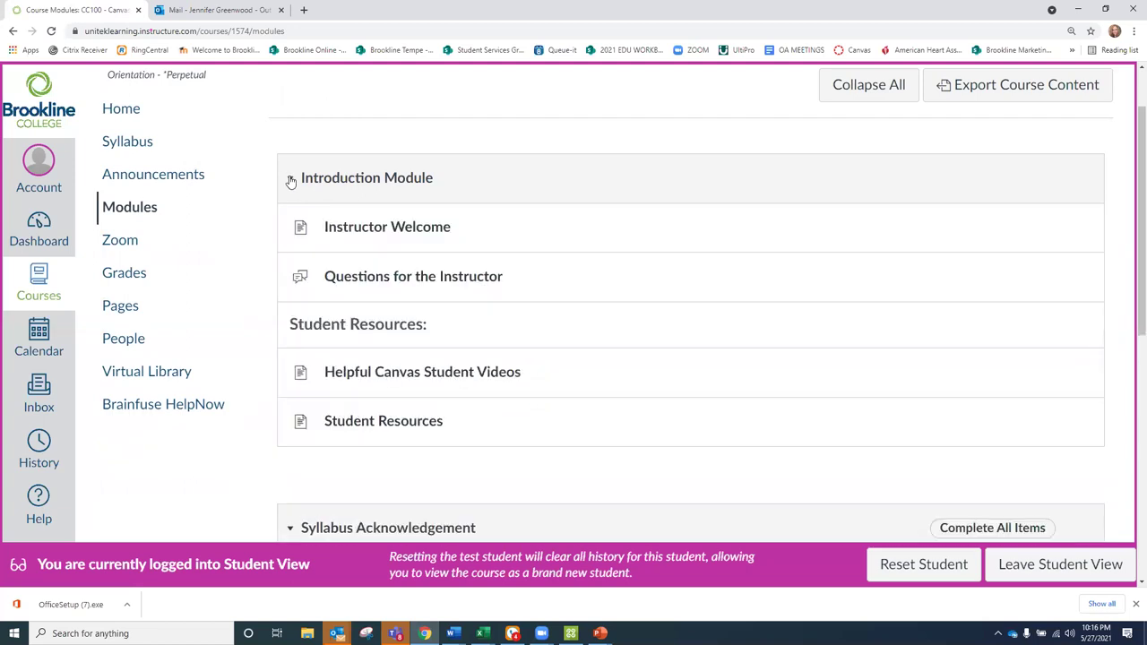
# Step: Open the Introduction Module's Instructor Welcome page, look through its campus contacts chart, and return to the course modules
pyautogui.click(289, 179)
pyautogui.click(289, 179)
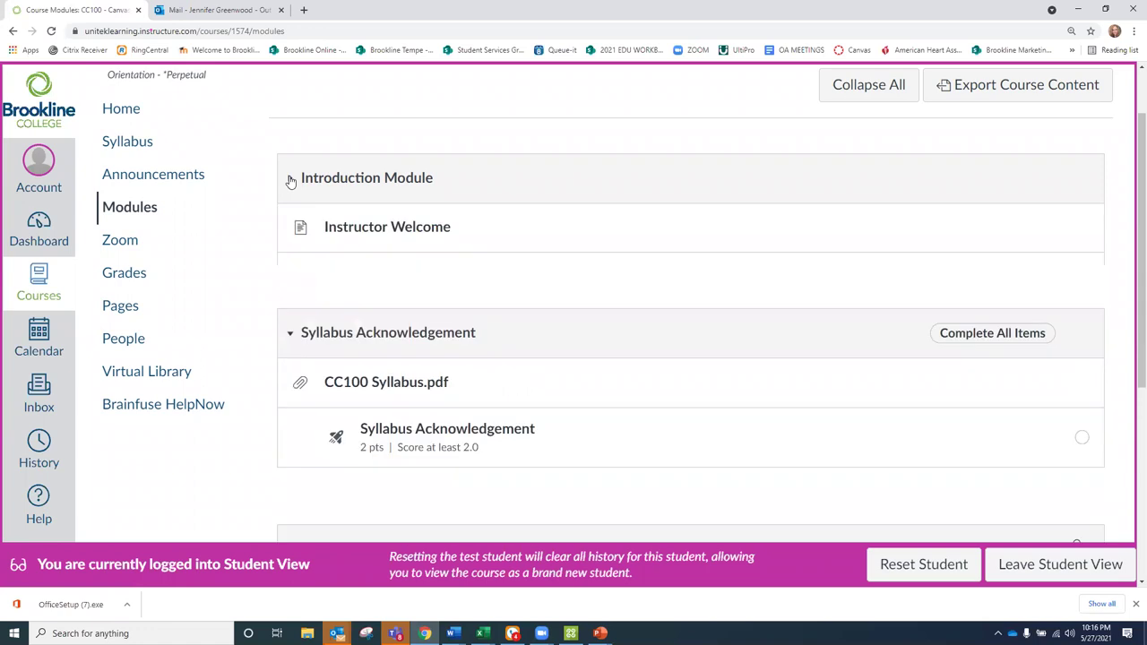
pyautogui.click(388, 233)
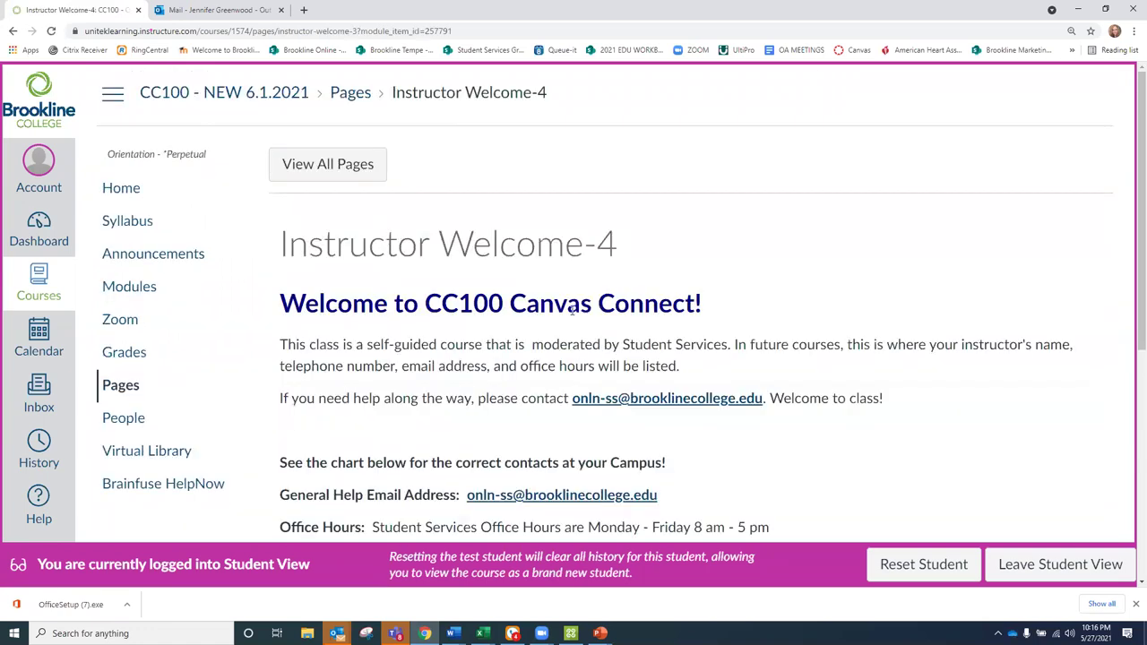
pyautogui.scroll(-3, 862, 362)
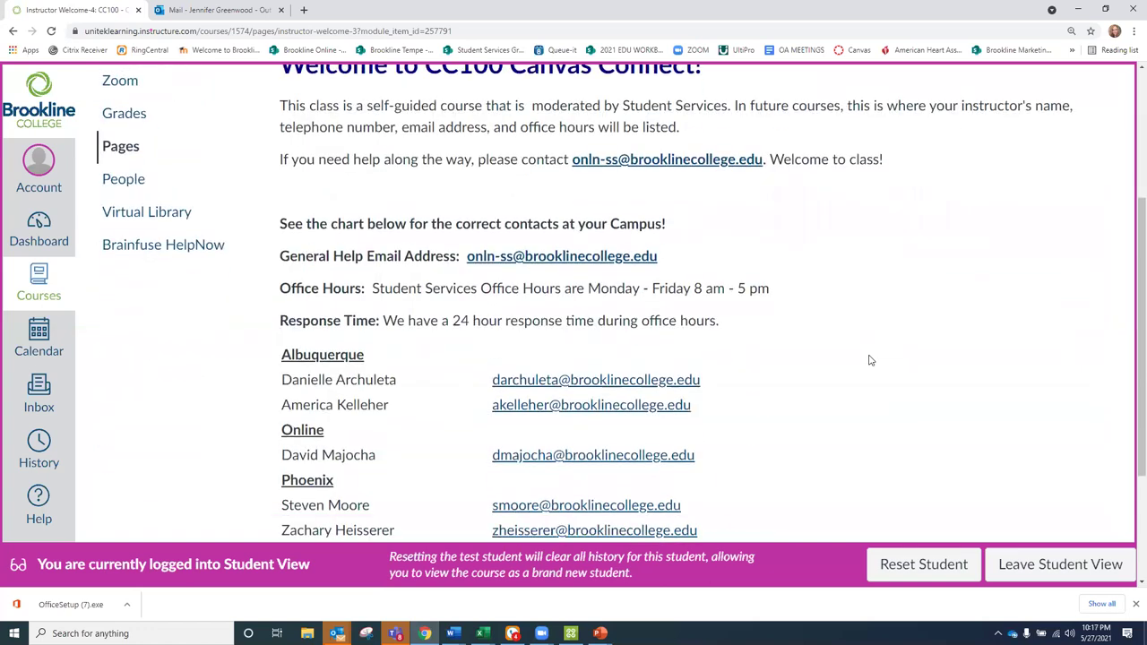
pyautogui.scroll(-3, 868, 360)
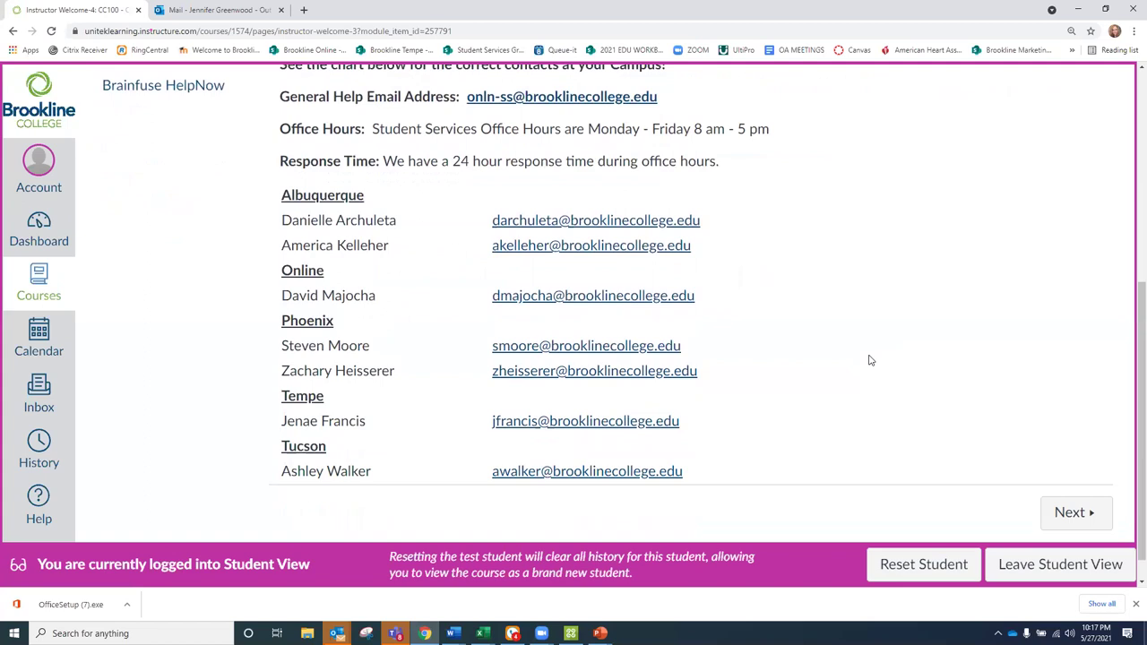
pyautogui.scroll(5, 868, 360)
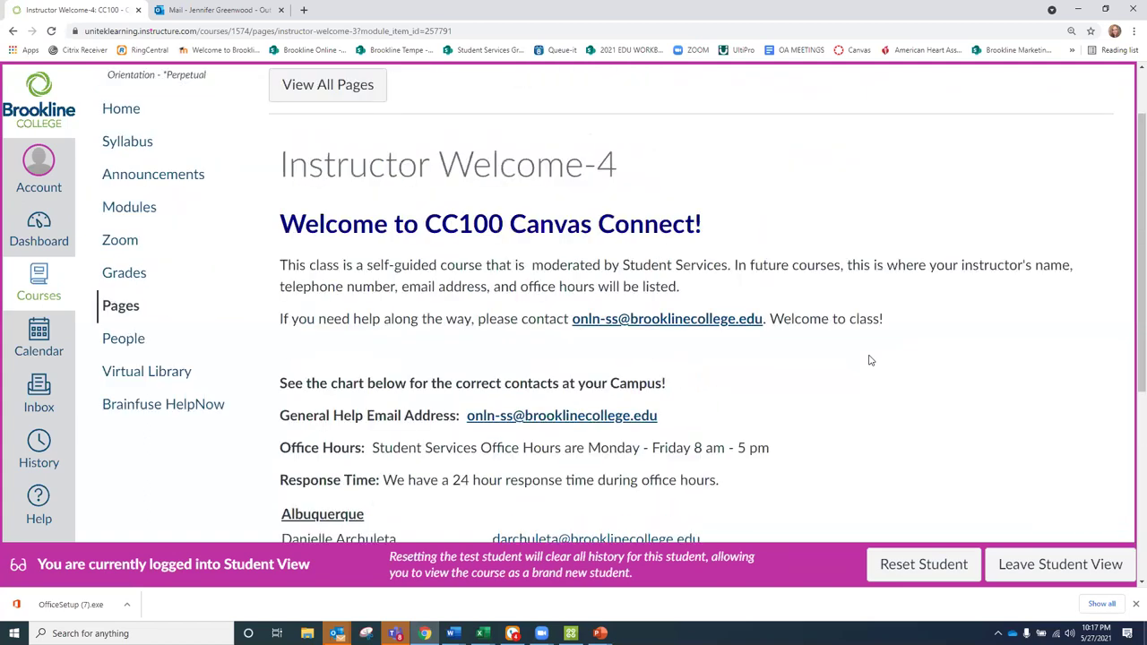
pyautogui.click(139, 288)
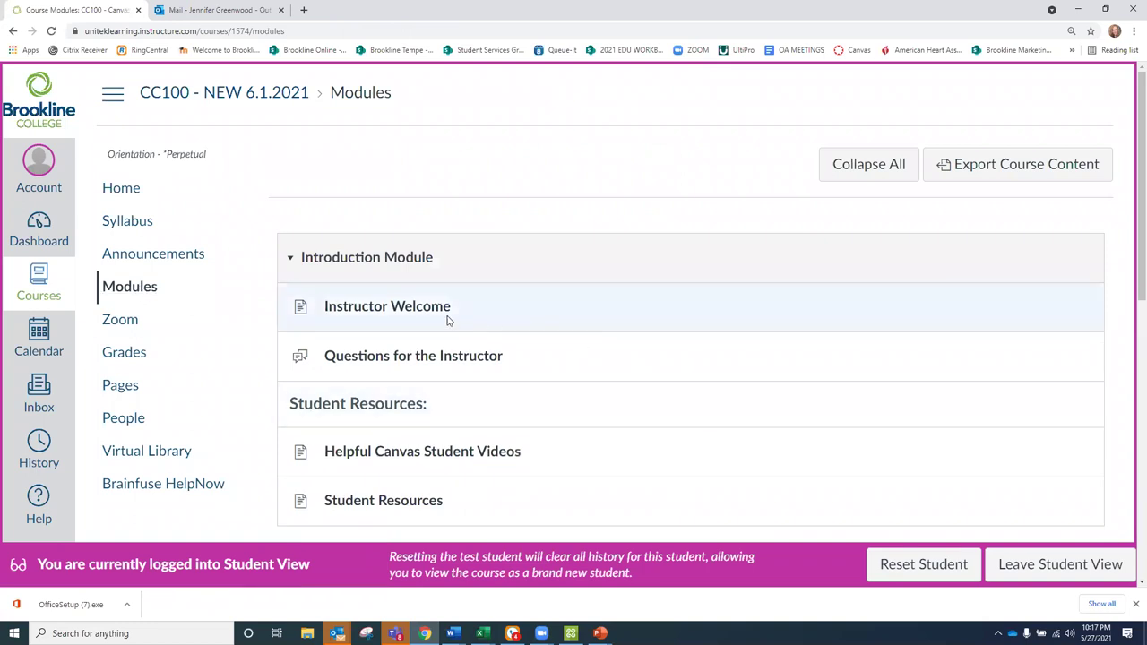
# Step: Collapse the Introduction Module and download CC100 Syllabus.pdf from the Syllabus Acknowledgement module
pyautogui.click(291, 260)
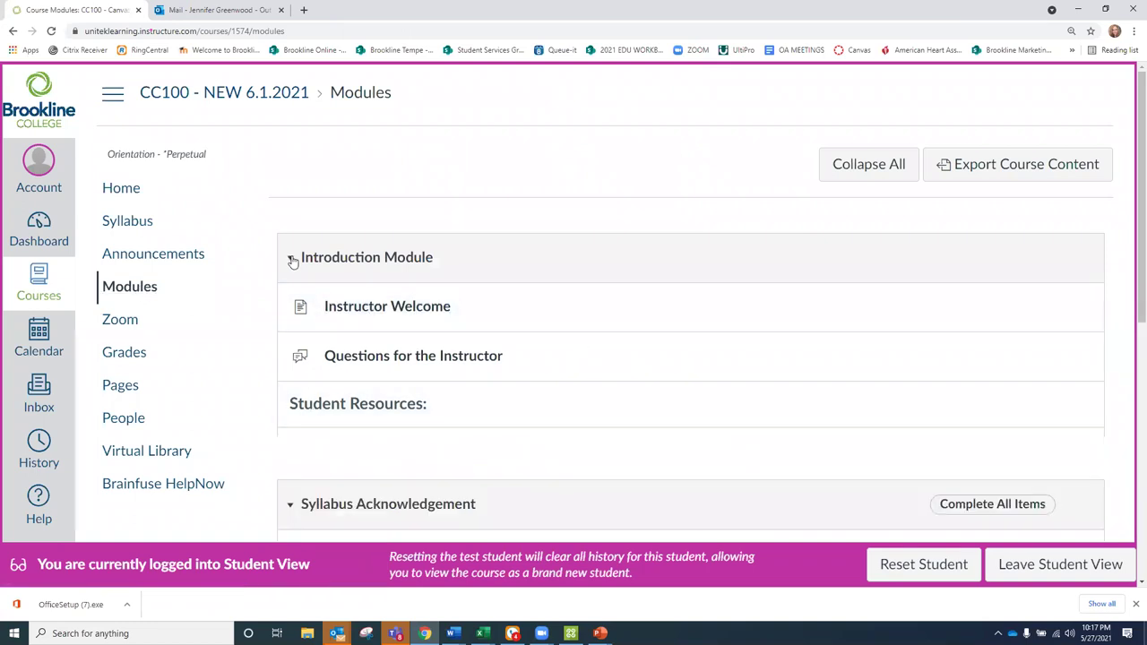
pyautogui.scroll(-1, 421, 276)
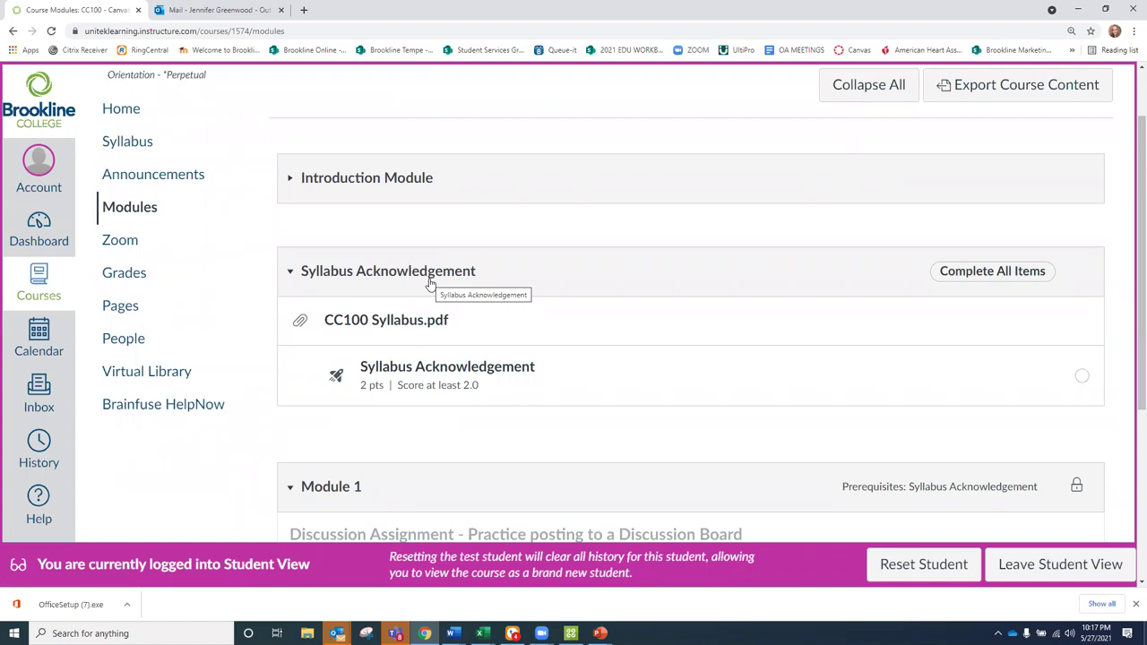
pyautogui.click(411, 321)
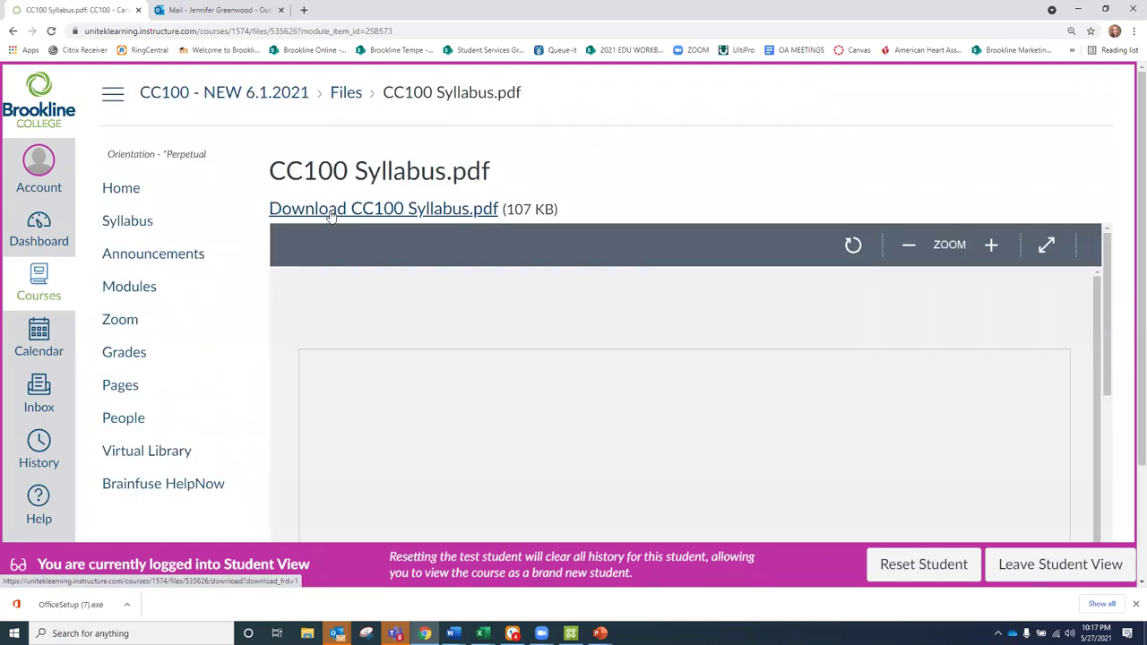
pyautogui.click(331, 209)
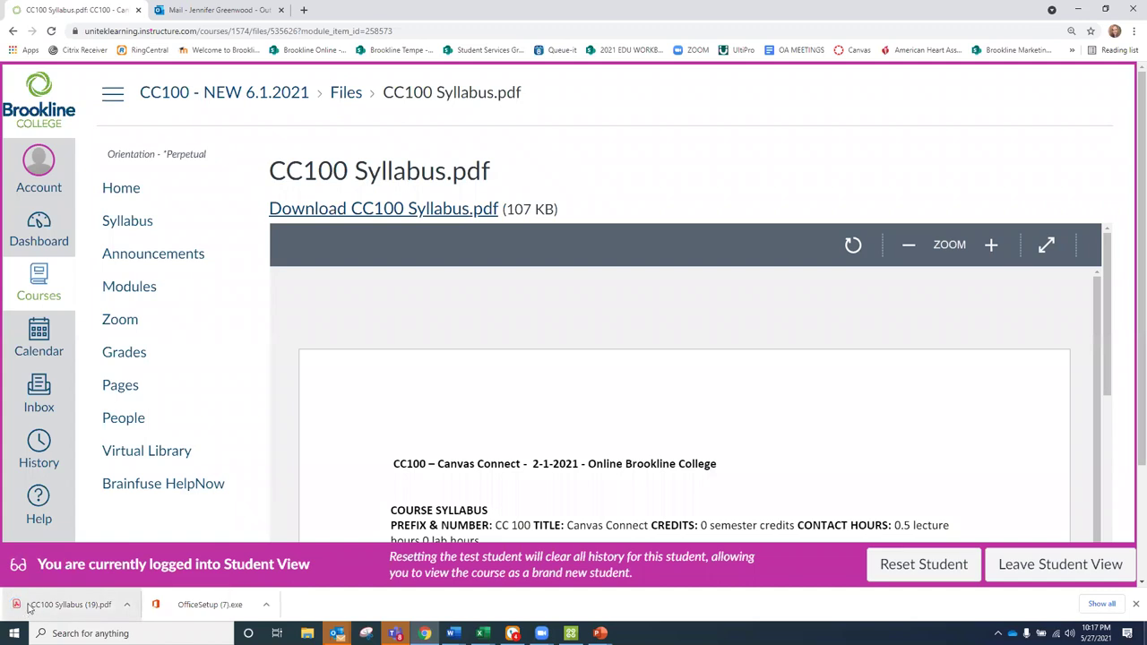
# Step: Open the downloaded syllabus PDF, look over its single page, and close it
pyautogui.click(59, 606)
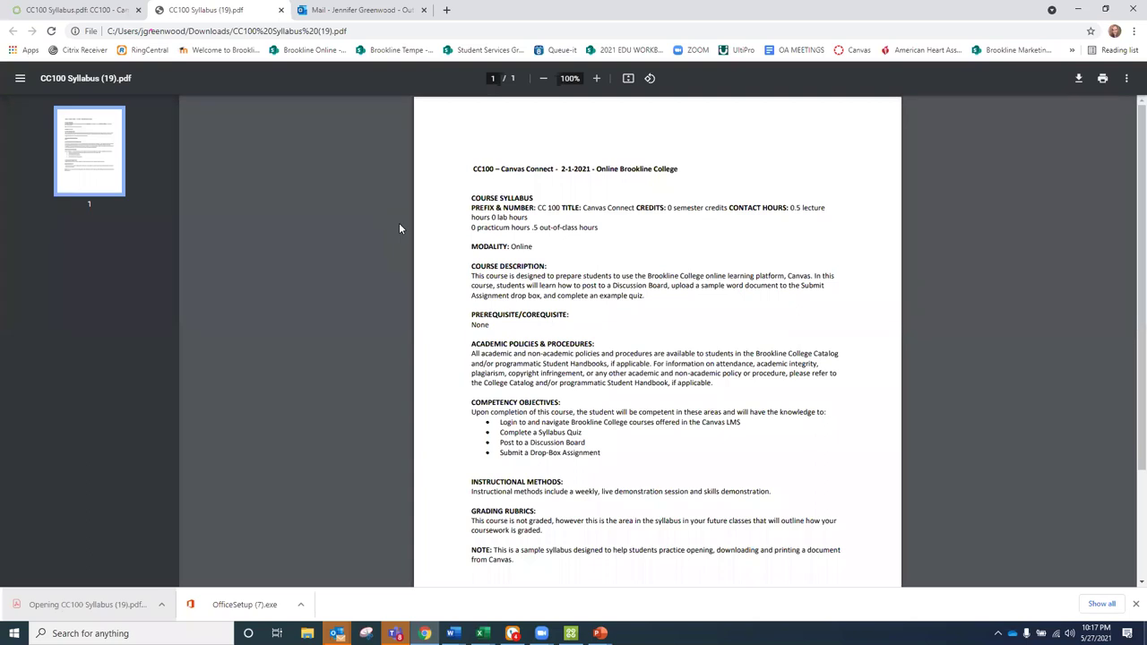
pyautogui.scroll(-2, 688, 242)
pyautogui.scroll(2, 691, 249)
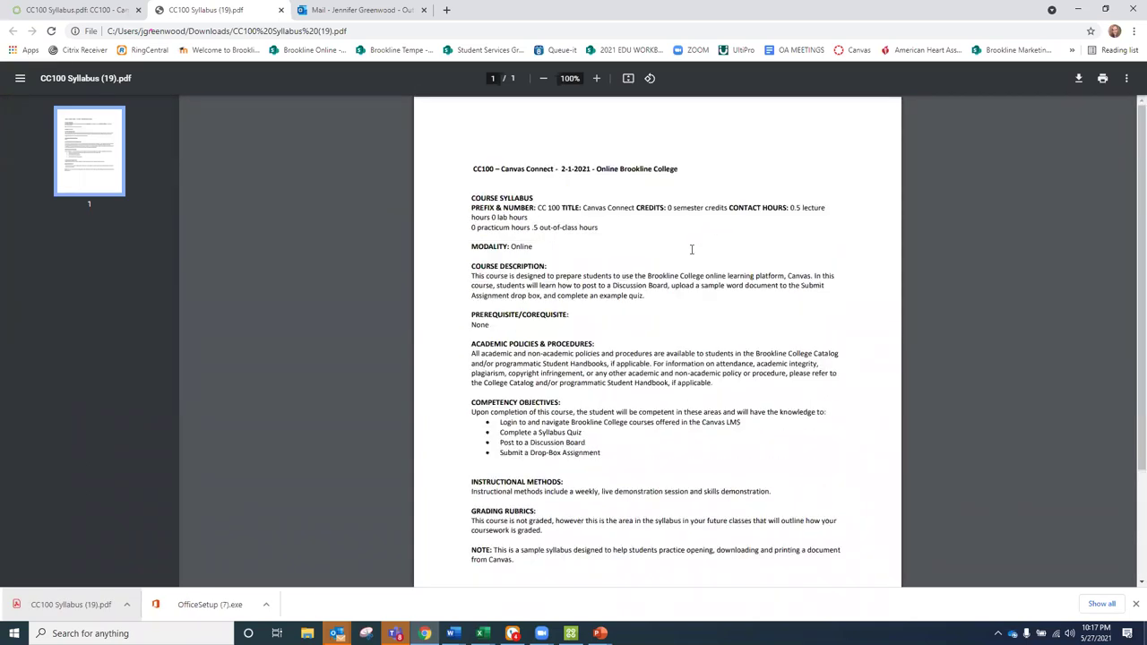
pyautogui.click(281, 10)
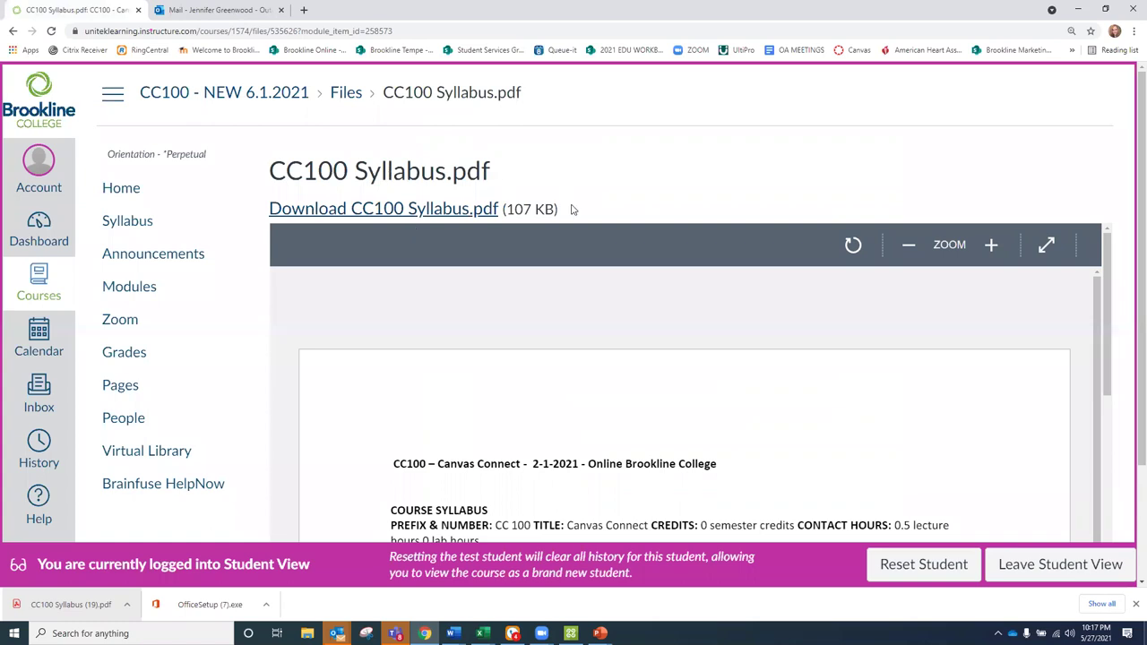
# Step: Read through the syllabus in the course's file preview and return to the course modules
pyautogui.scroll(-1, 805, 422)
pyautogui.scroll(-5, 807, 425)
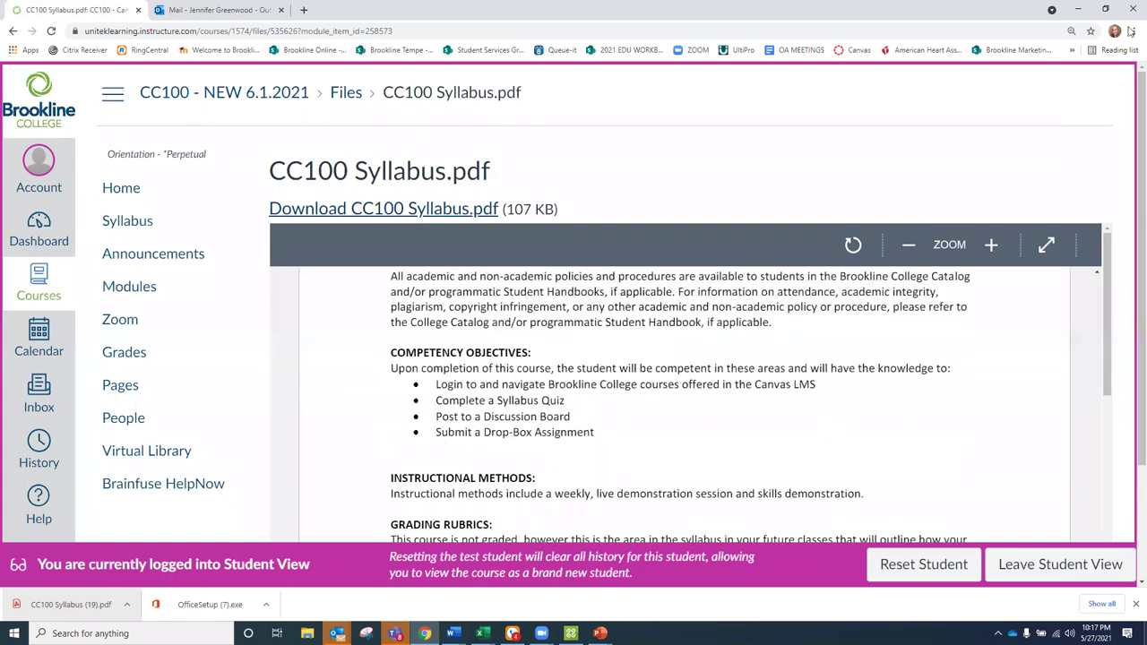
pyautogui.scroll(-2, 1089, 409)
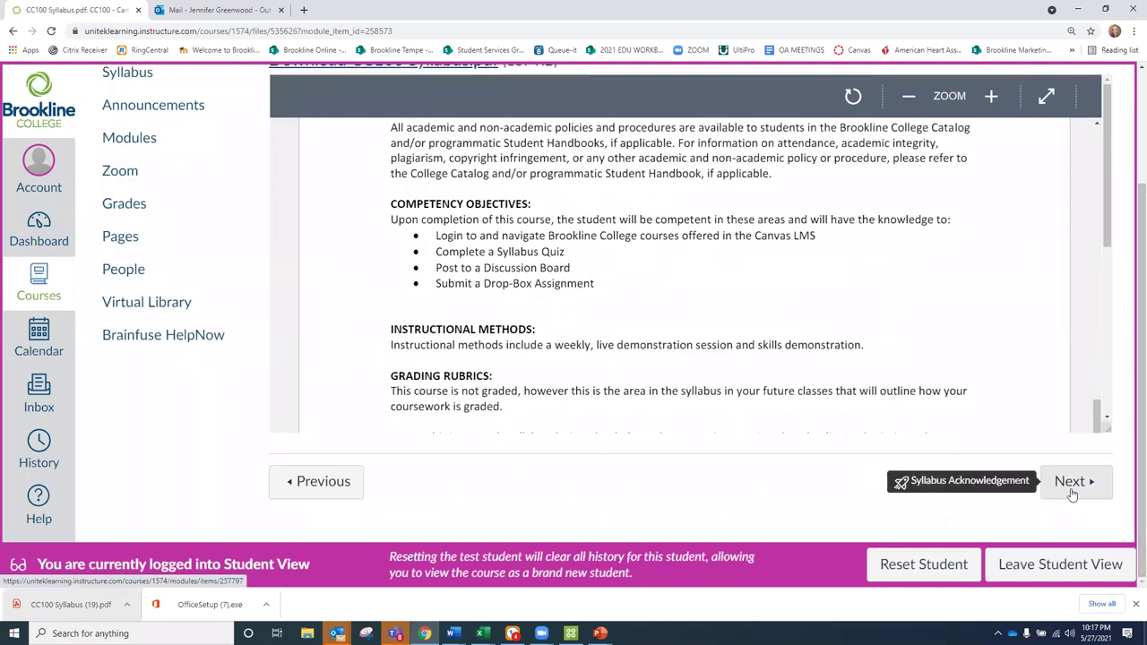
pyautogui.scroll(2, 1070, 491)
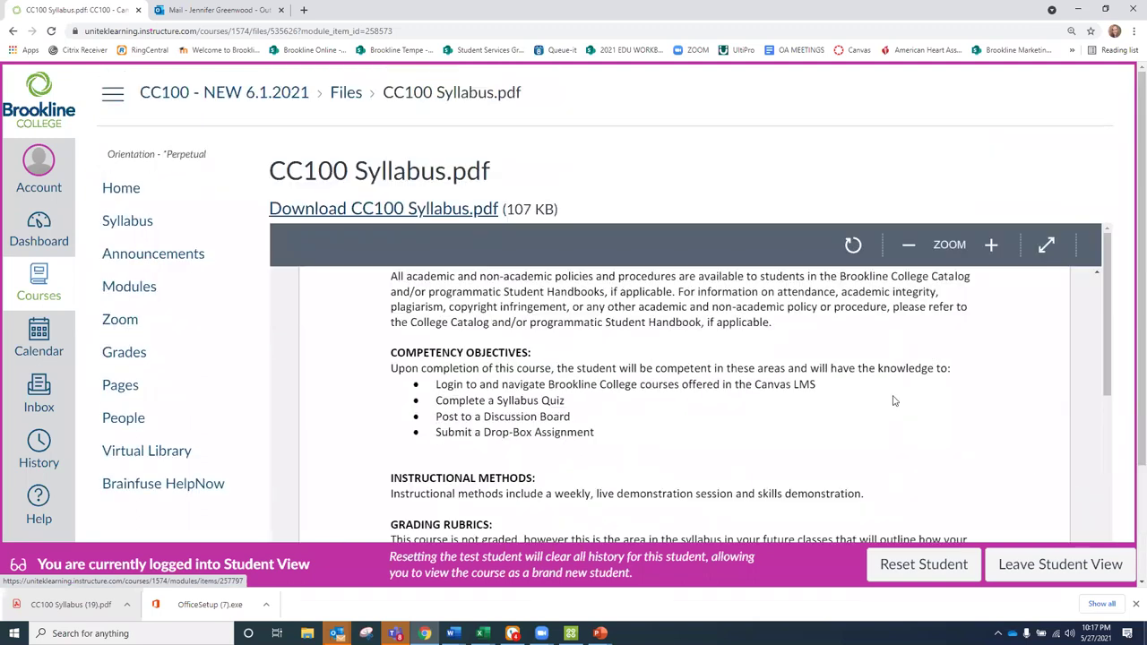
pyautogui.click(146, 288)
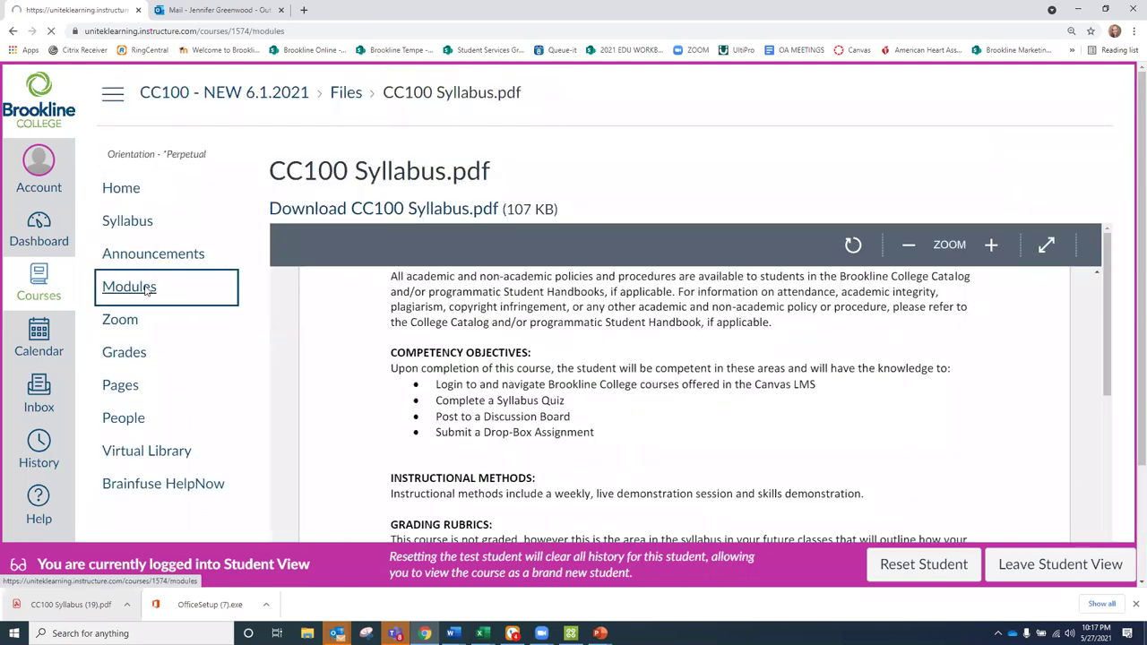
# Step: Take the Syllabus Acknowledgement quiz, answer True to both questions, and submit it
pyautogui.scroll(-3, 276, 284)
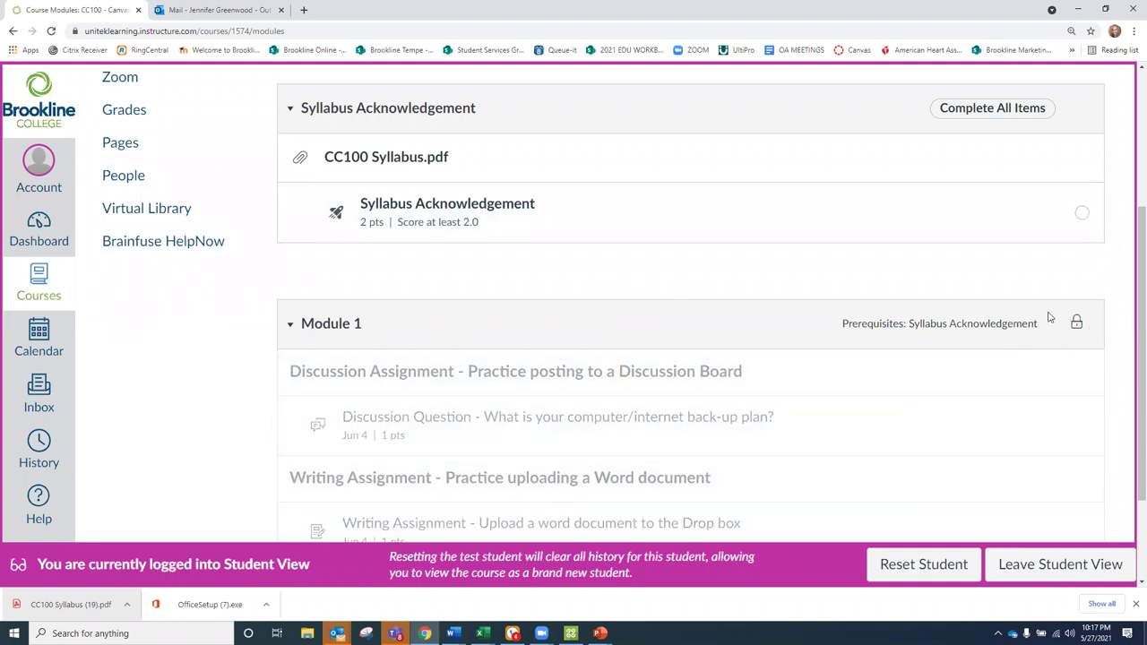
pyautogui.click(459, 206)
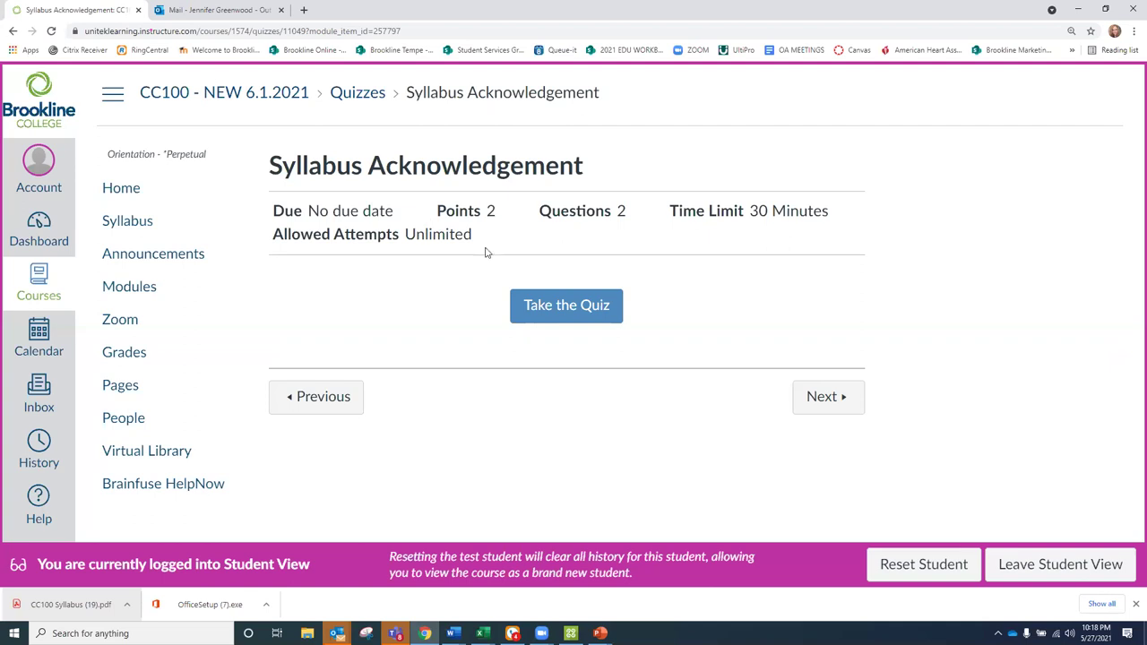
pyautogui.click(559, 305)
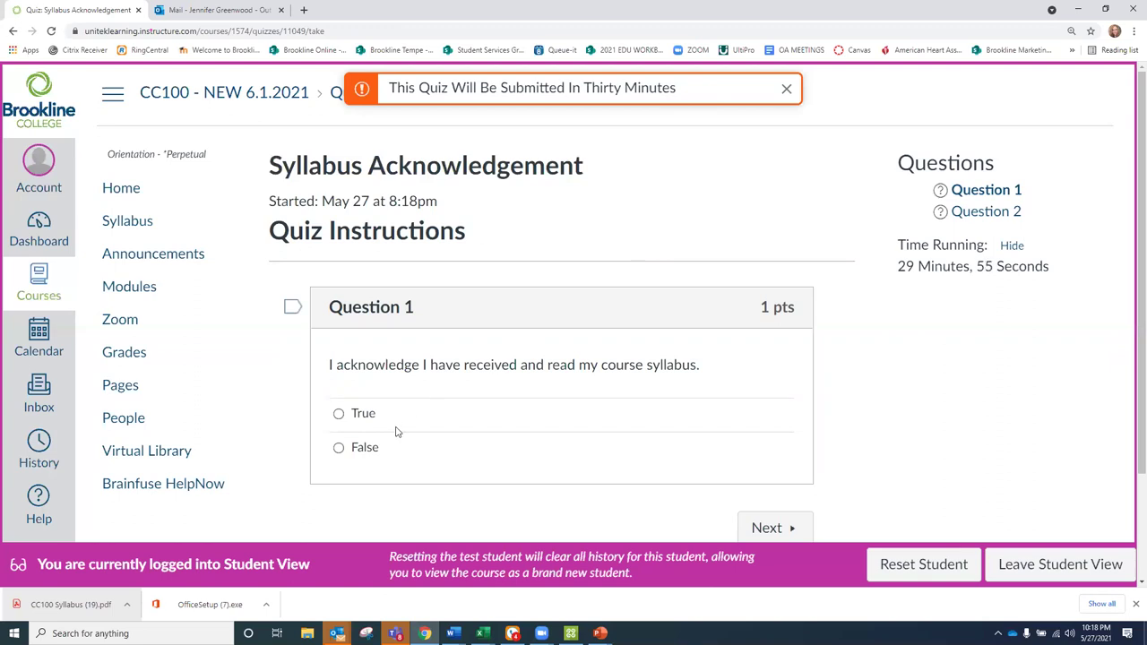
pyautogui.click(338, 414)
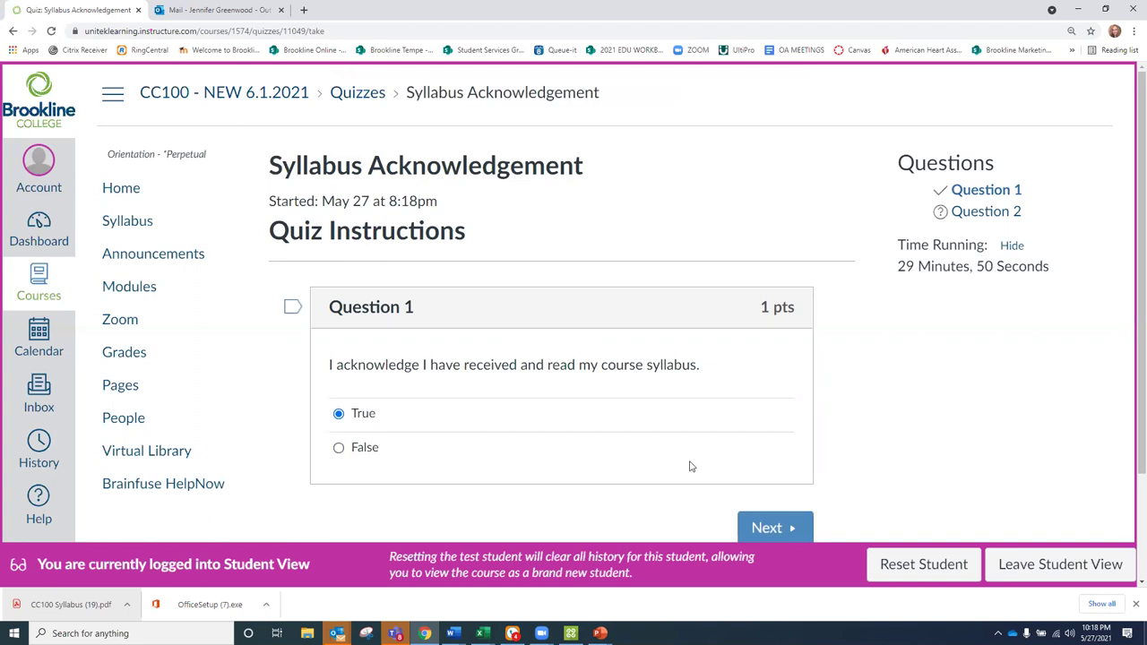
pyautogui.click(759, 529)
pyautogui.click(338, 456)
pyautogui.scroll(-2, 589, 406)
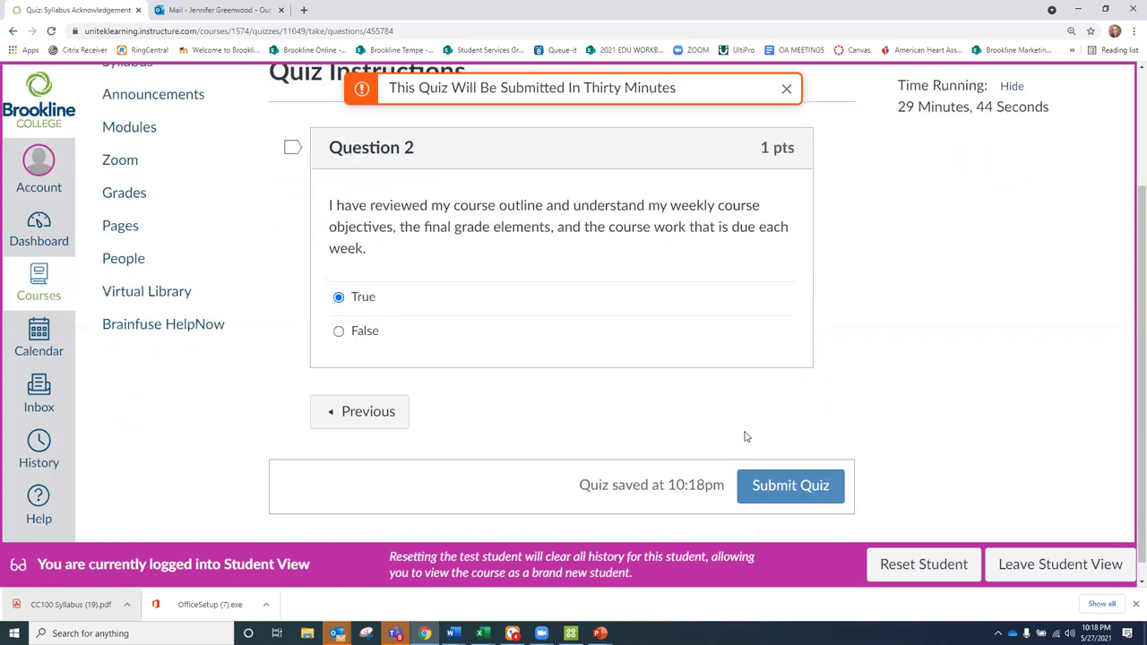
pyautogui.click(785, 485)
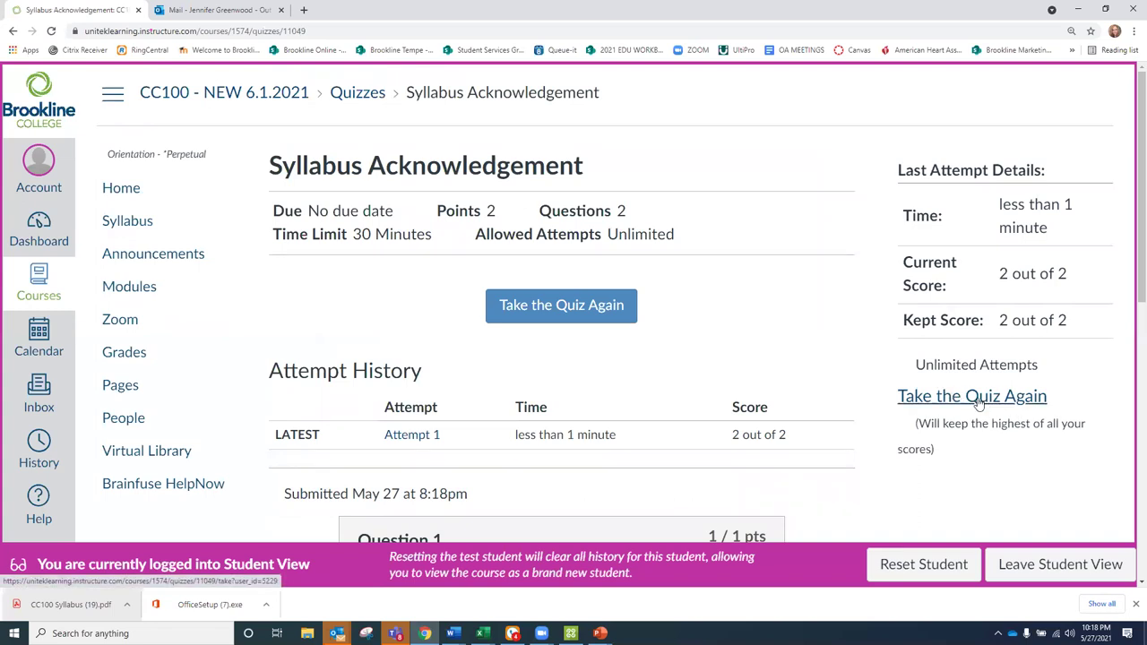
# Step: Return to the course modules and review the Syllabus Acknowledgement completion status and the Module 1 assignments
pyautogui.click(117, 288)
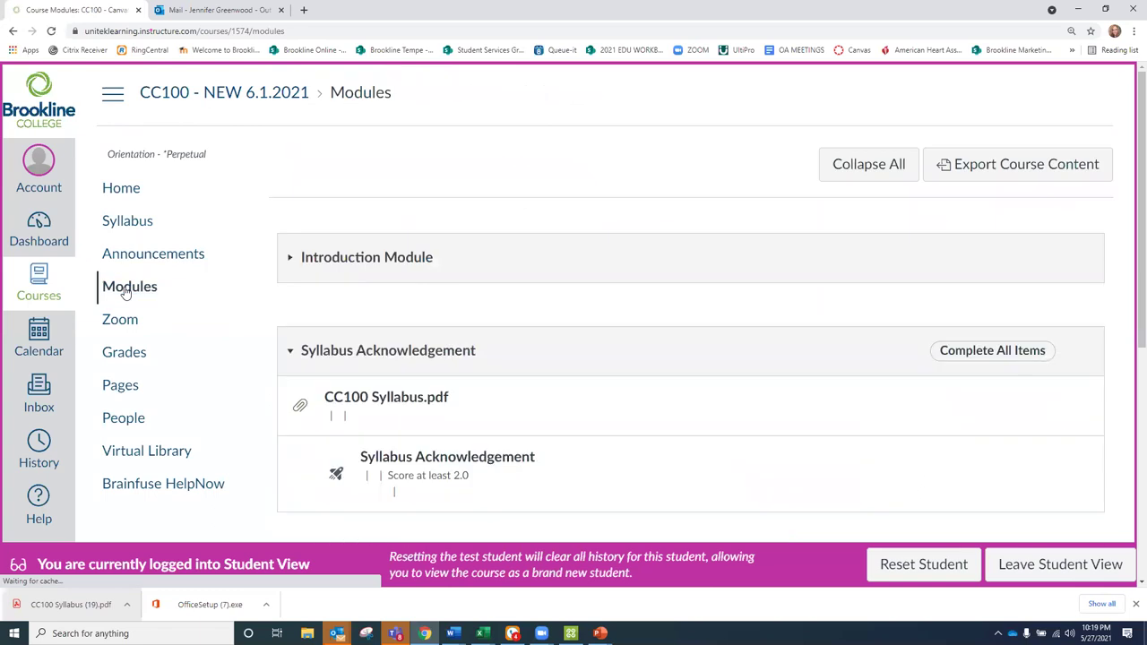
pyautogui.scroll(-3, 781, 410)
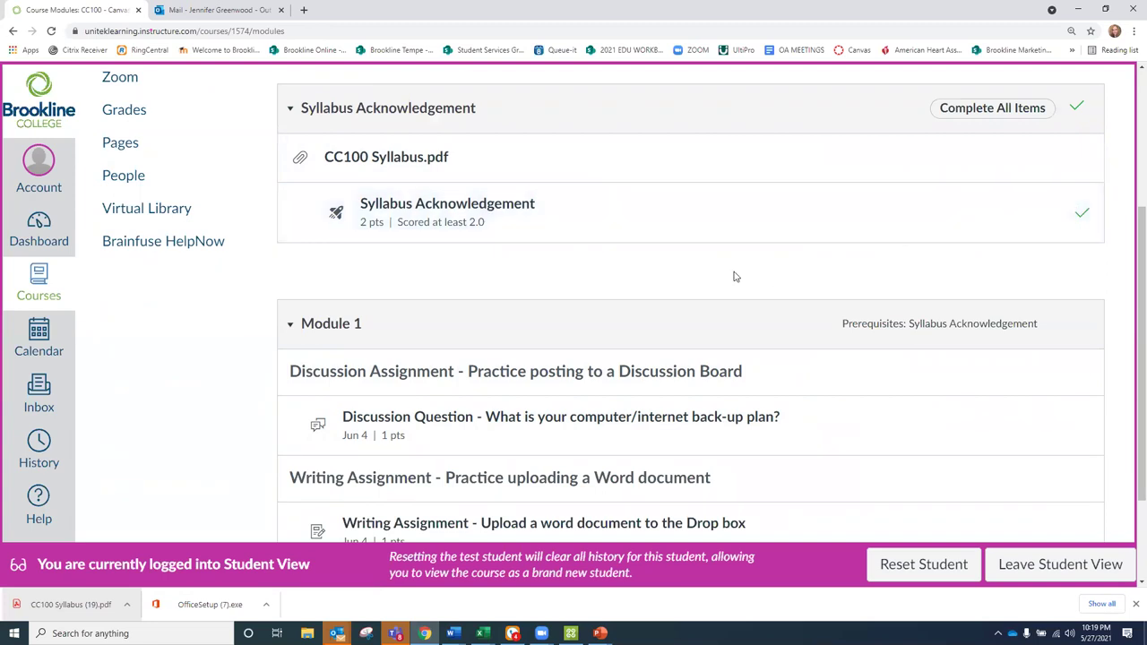
pyautogui.scroll(-1, 475, 350)
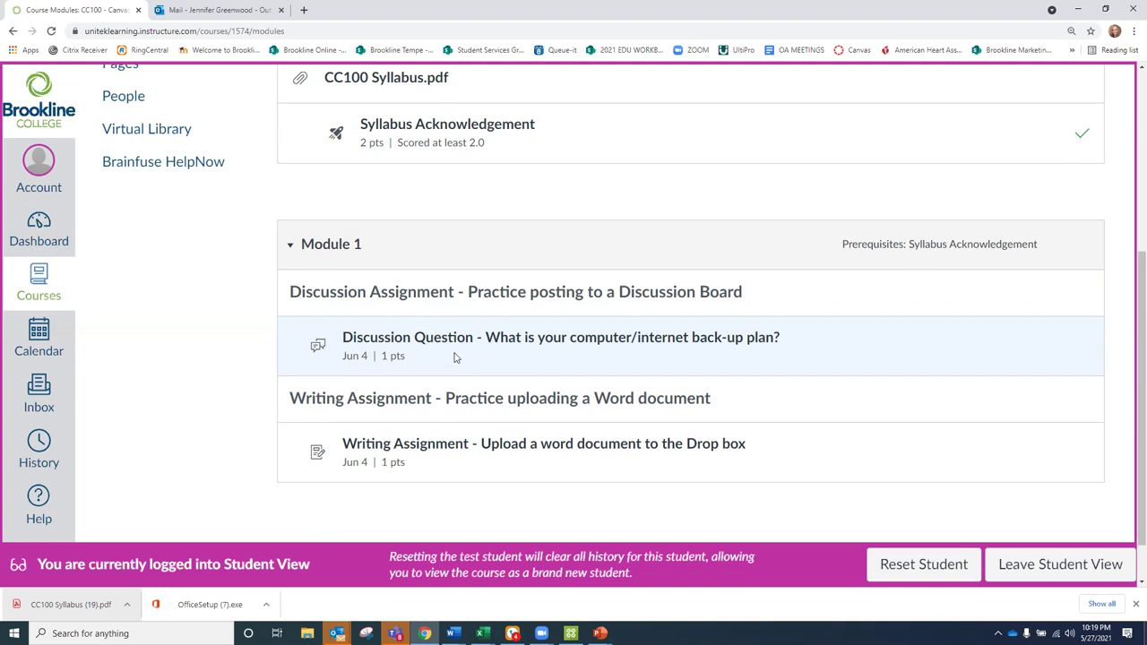
# Step: Open Module 1's discussion question about the computer/internet back-up plan and read its instructions and posting requirements
pyautogui.click(457, 347)
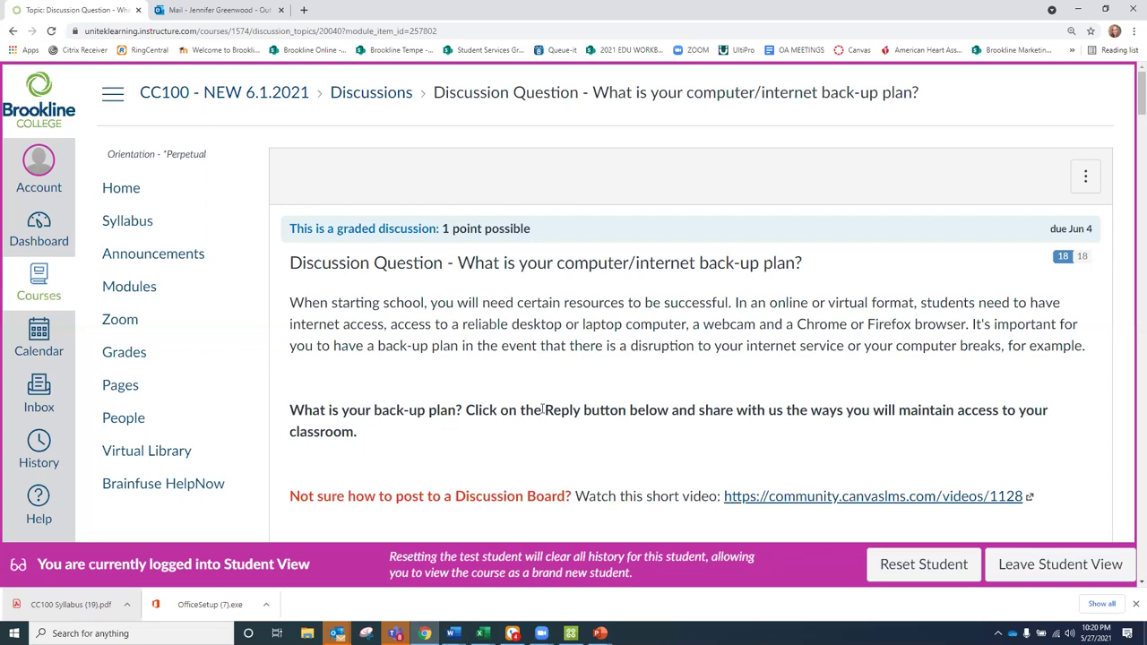
pyautogui.scroll(-1, 633, 415)
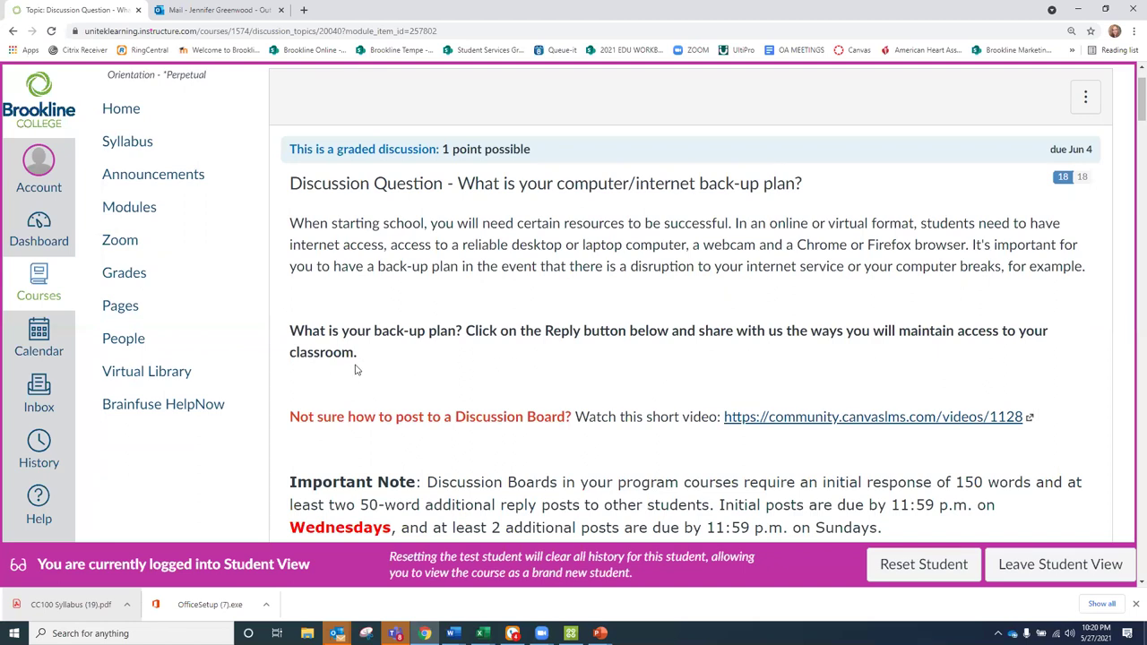
pyautogui.scroll(-1, 330, 354)
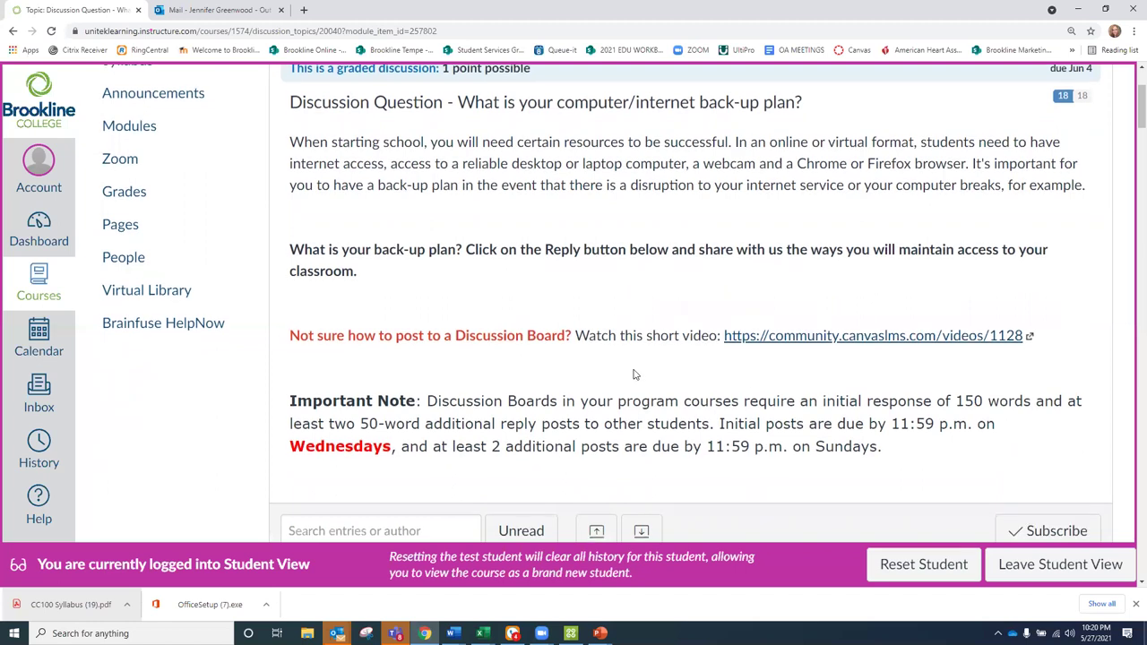
pyautogui.scroll(-1, 427, 362)
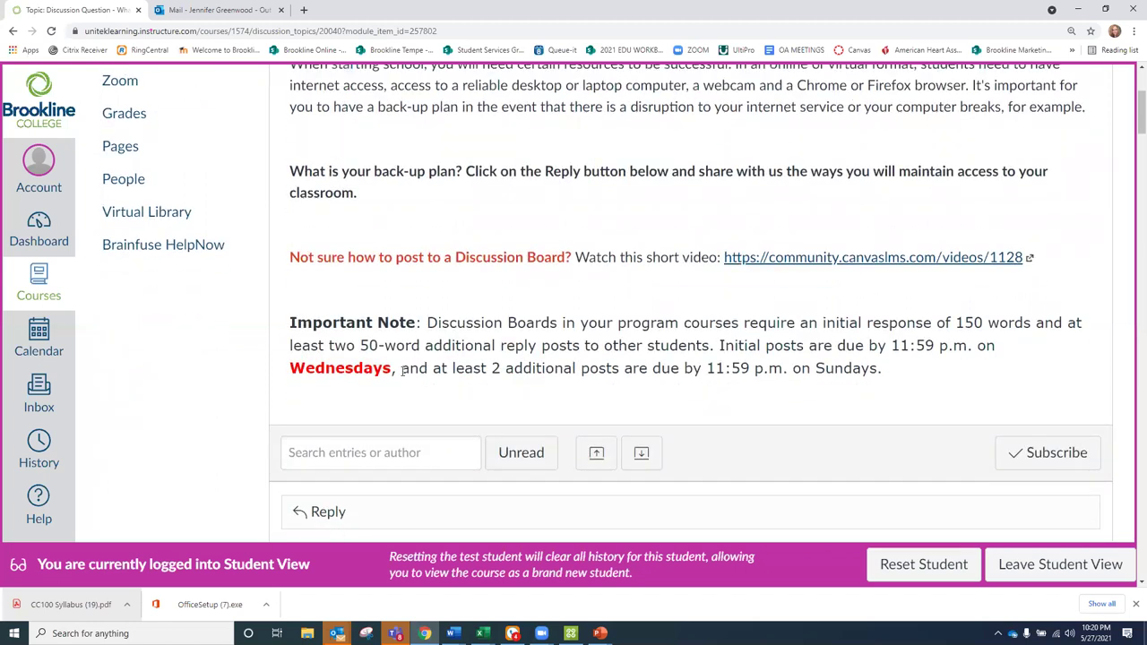
pyautogui.scroll(-1, 404, 377)
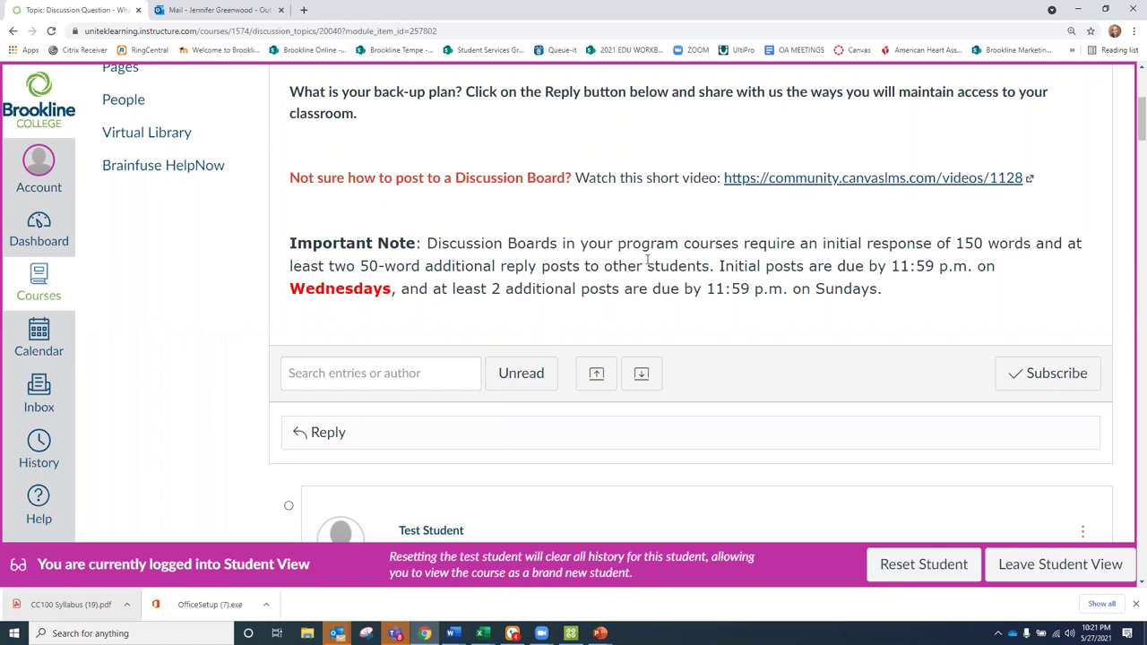
# Step: Copy the discussion prompt's opening paragraph, from "When starting school" through "for example."
pyautogui.scroll(3, 616, 266)
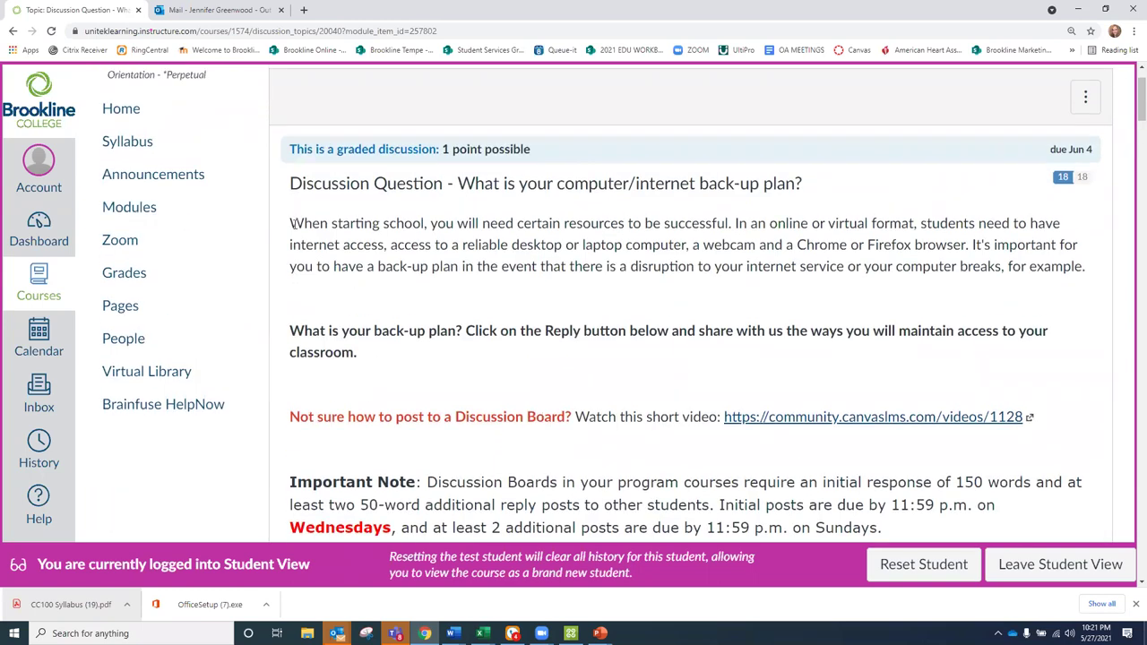
pyautogui.moveTo(291, 223); pyautogui.dragTo(479, 223)
pyautogui.moveTo(756, 240); pyautogui.dragTo(1118, 278)
pyautogui.hotkey('ctrl', 'c')
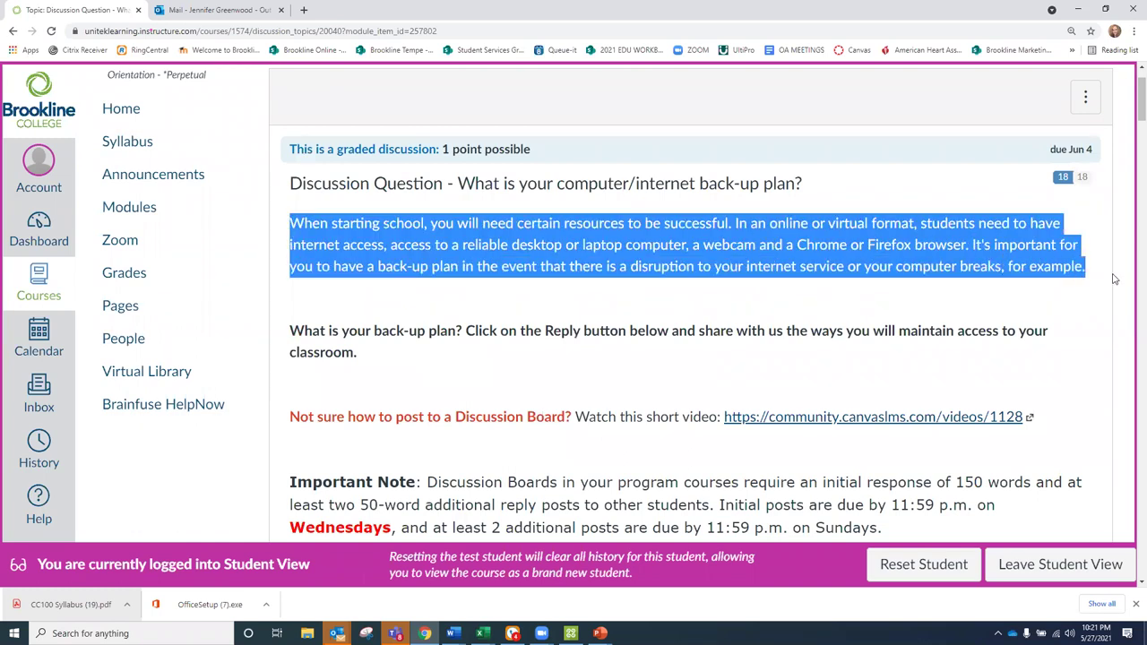
pyautogui.scroll(-1, 668, 339)
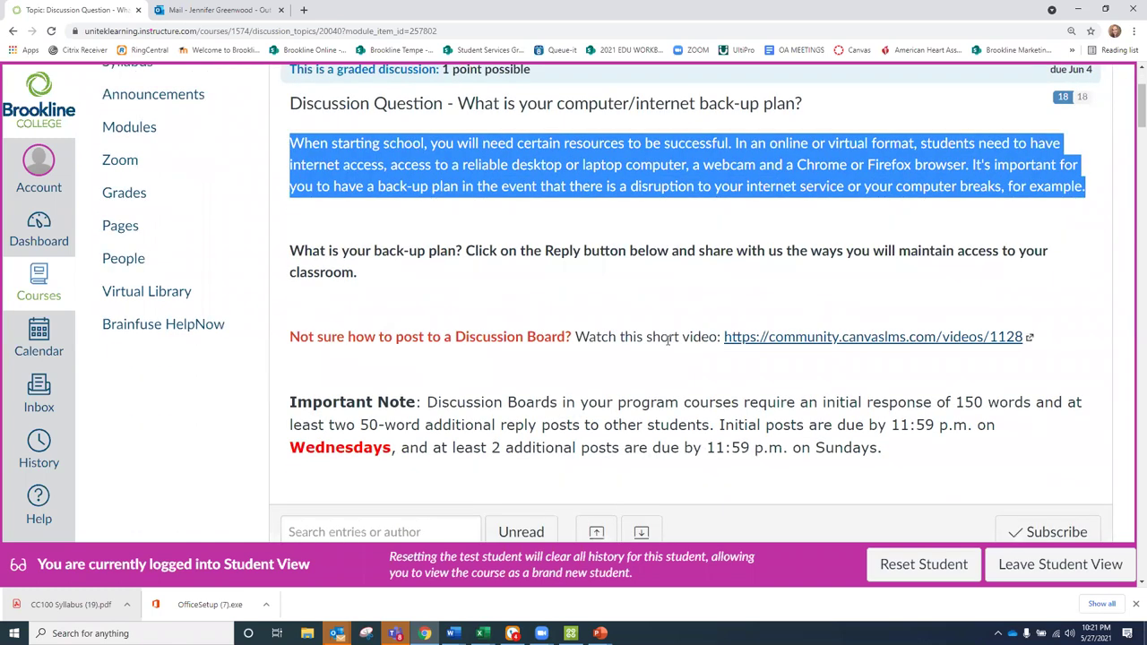
pyautogui.scroll(-1, 668, 339)
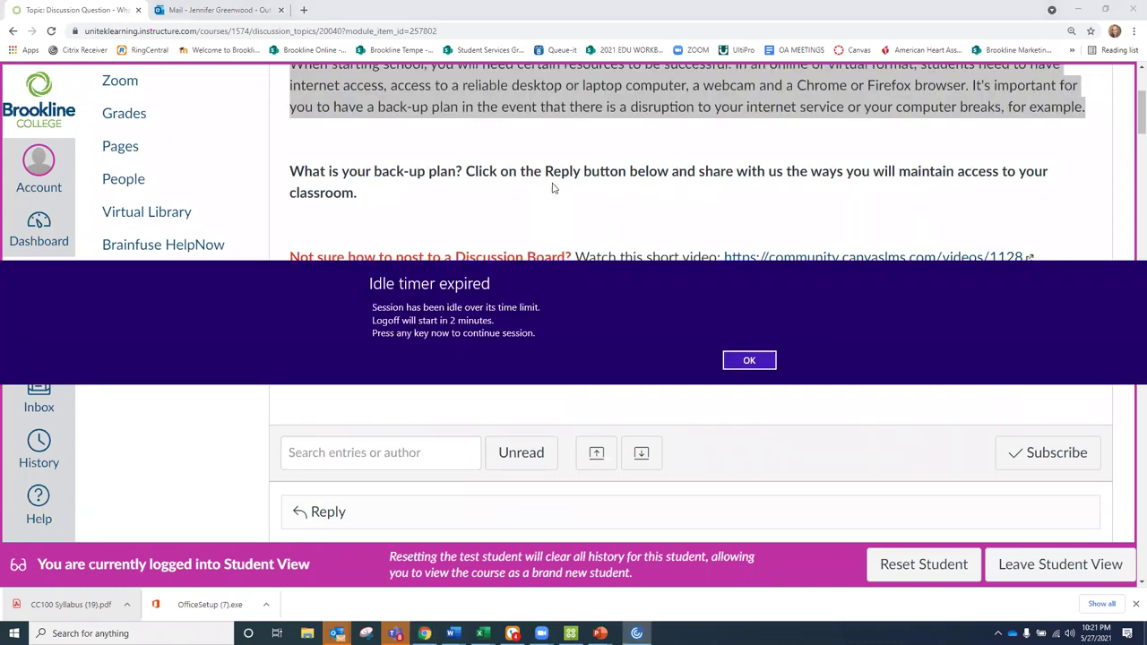
# Step: Dismiss the idle-session notice, then start a reply to the back-up plan discussion containing the copied opening paragraph
pyautogui.click(762, 365)
pyautogui.doubleClick(563, 171)
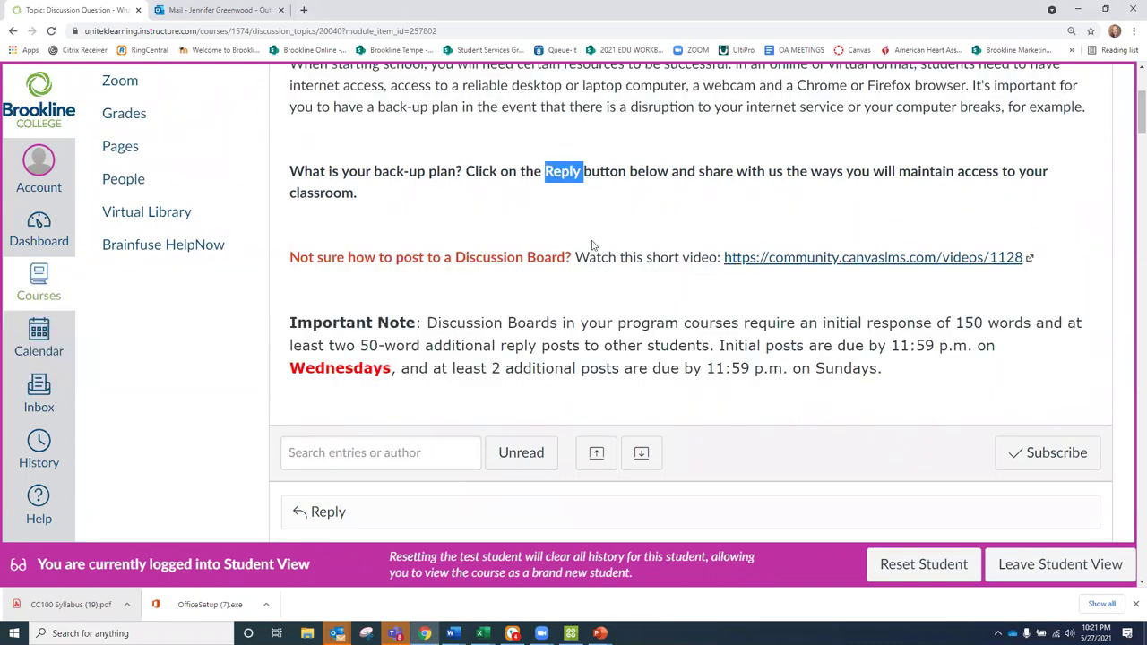
pyautogui.scroll(-1, 366, 442)
pyautogui.click(366, 442)
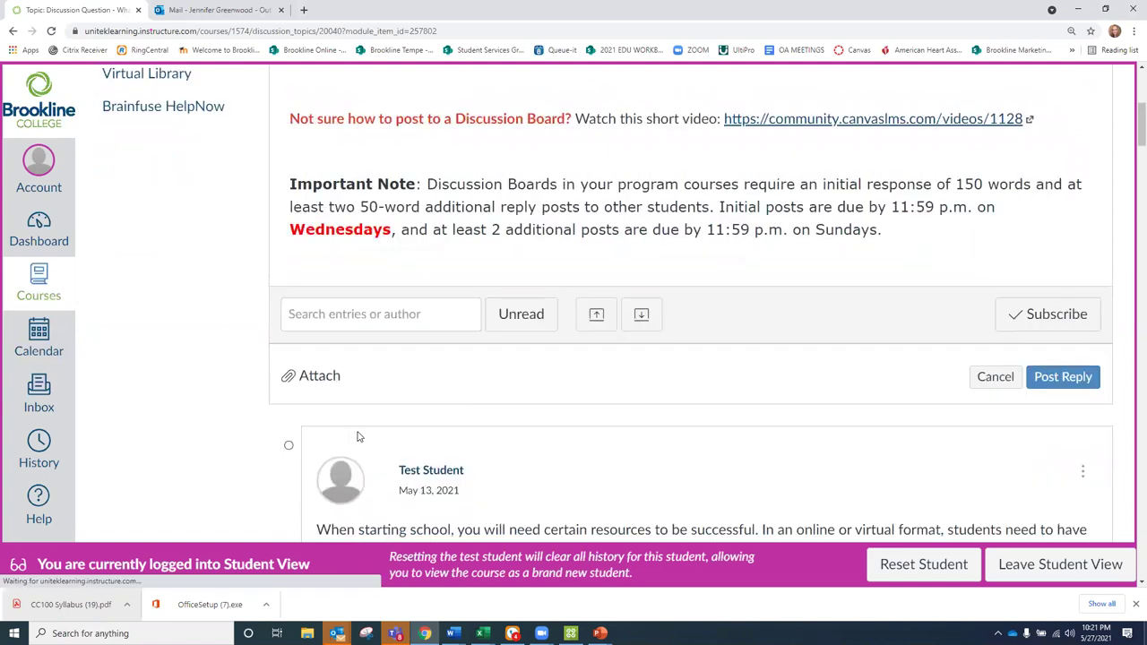
pyautogui.click(438, 261)
pyautogui.hotkey('ctrl', 'v')
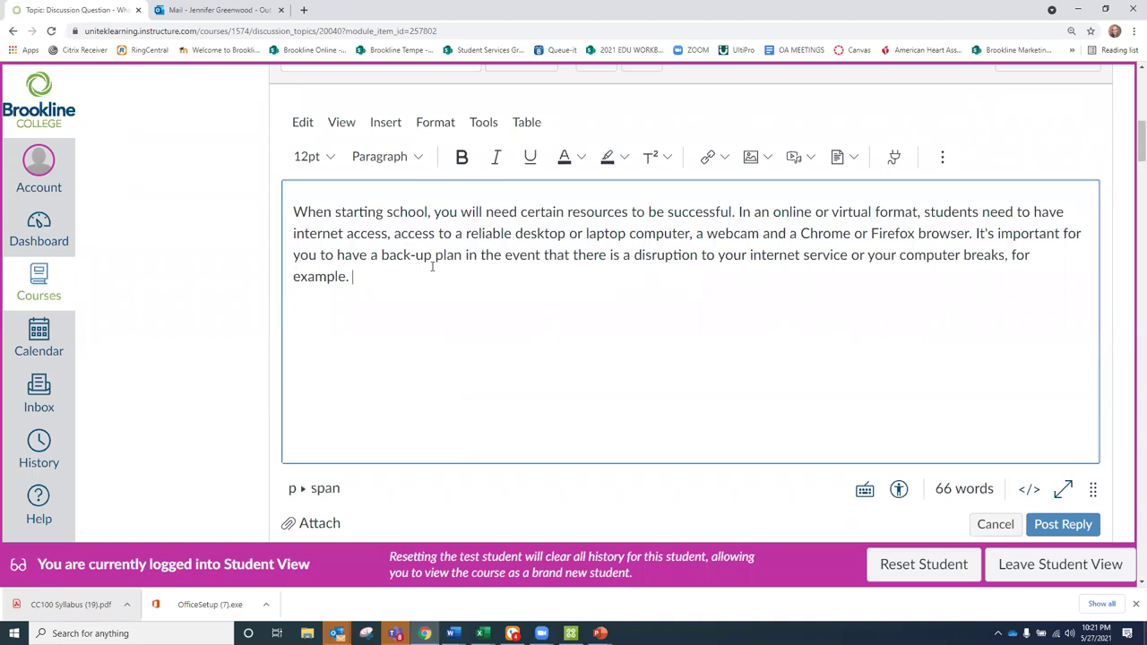
# Step: Repeat the pasted paragraph in the reply and trim the last copy to end at "students need to have internet access"
pyautogui.hotkey('ctrl', 'v')
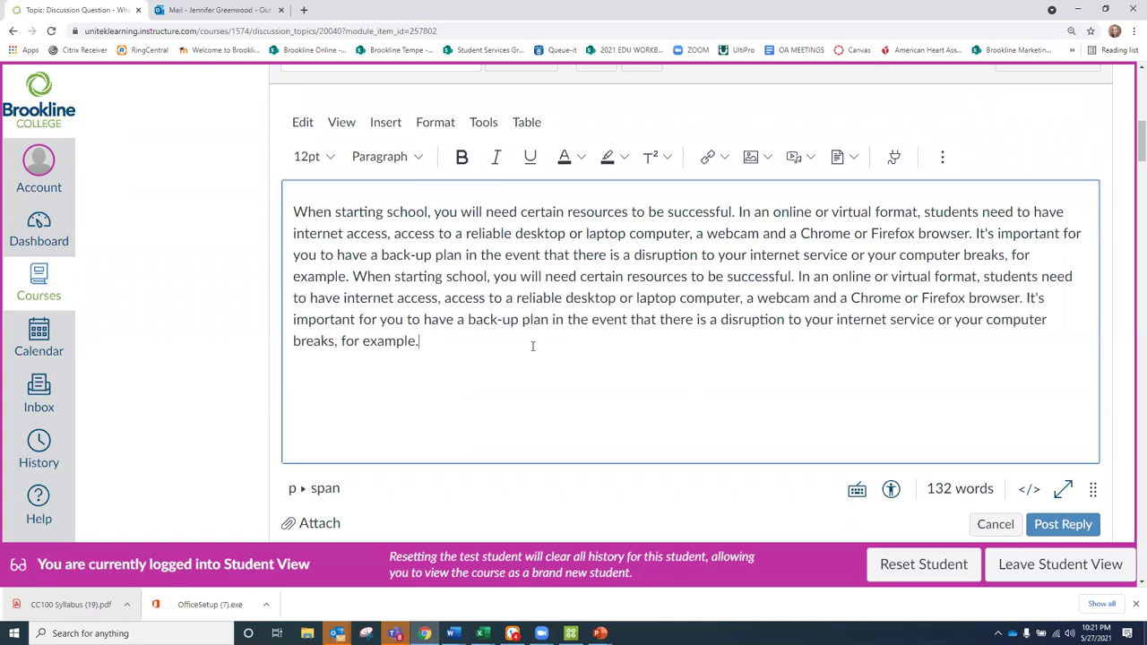
pyautogui.hotkey('ctrl', 'v')
pyautogui.hotkey('ctrl', 'v')
pyautogui.moveTo(484, 405); pyautogui.dragTo(531, 365)
pyautogui.press('BackSpace')
pyautogui.press('BackSpace')
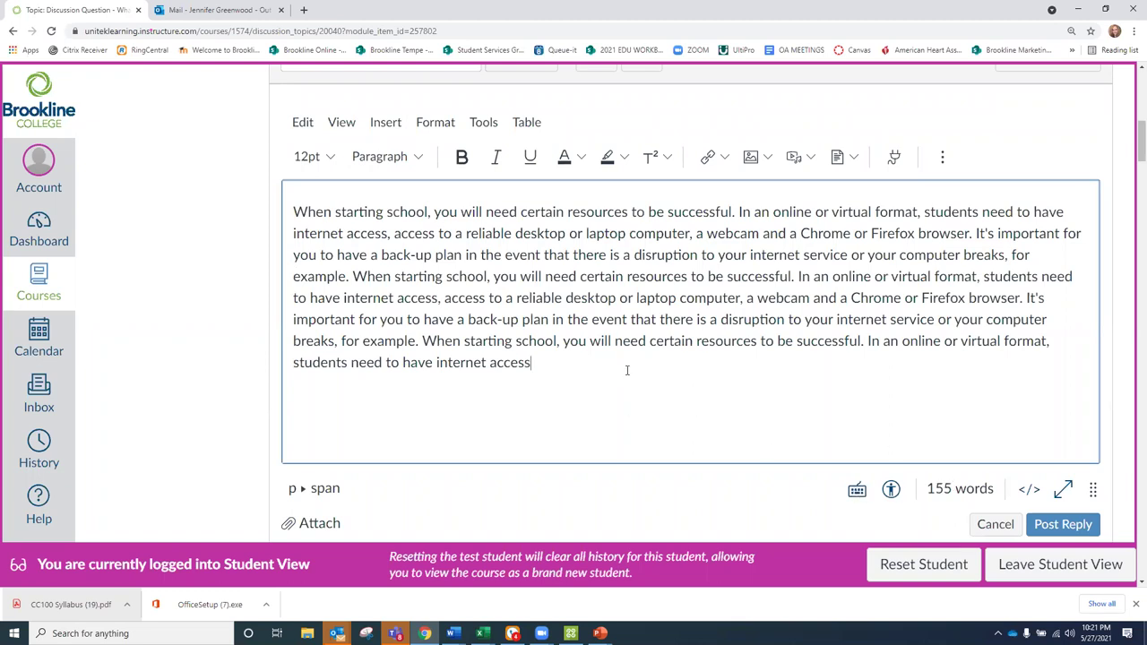
# Step: Check the reply's text and word count, then post it and view the new entry in the discussion
pyautogui.moveTo(574, 370); pyautogui.dragTo(264, 210)
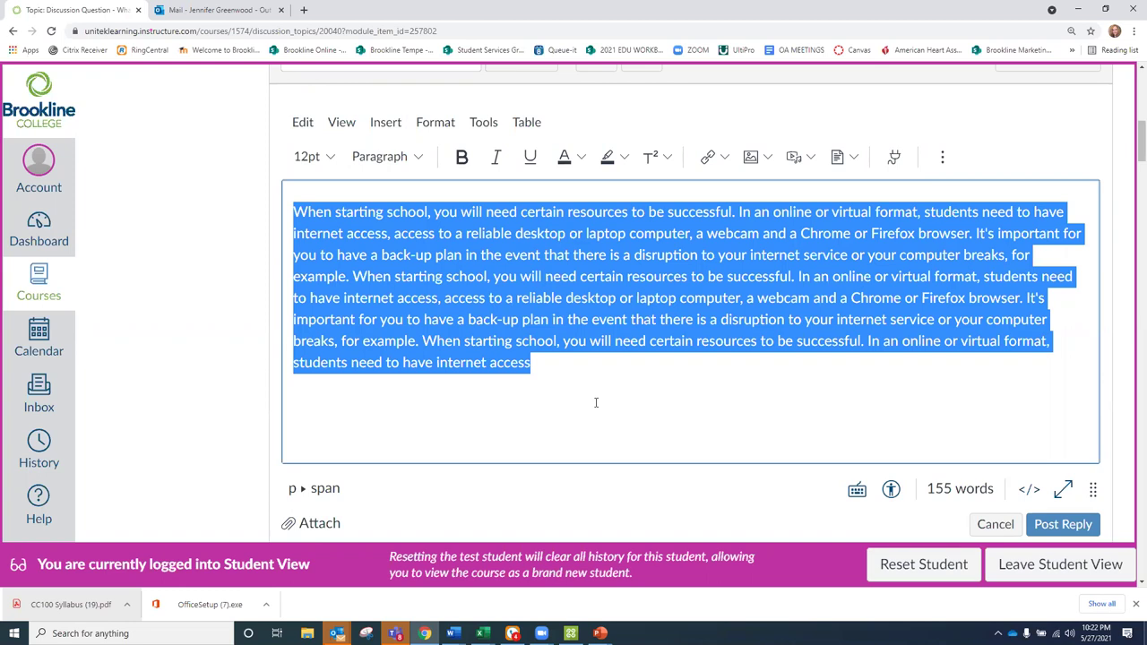
pyautogui.click(793, 450)
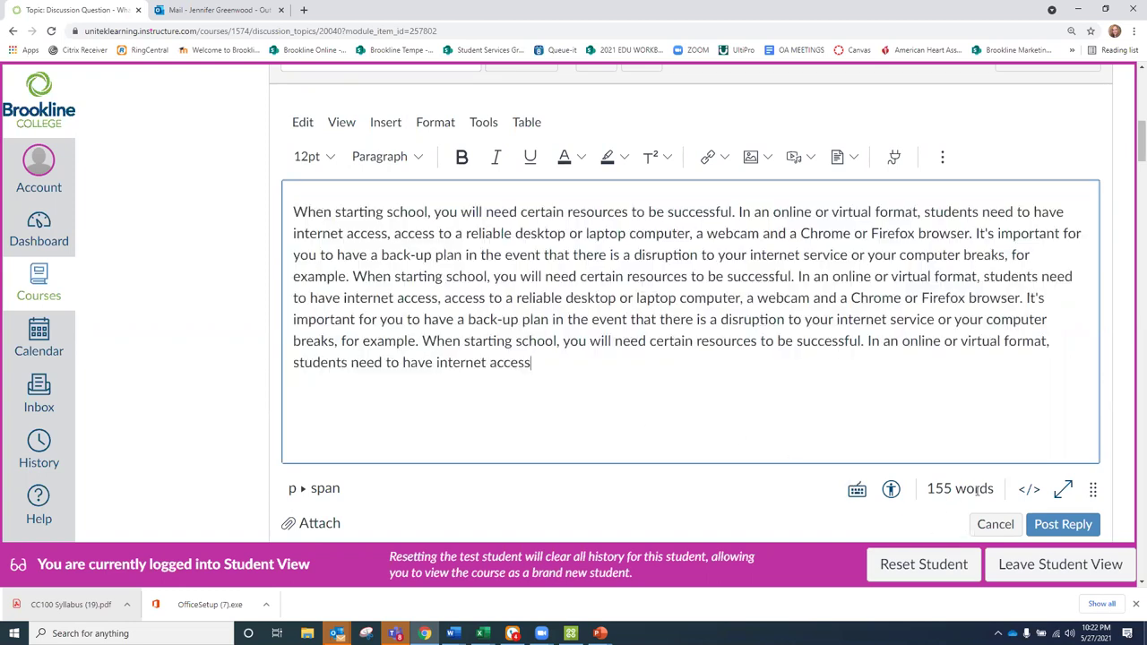
pyautogui.click(1062, 524)
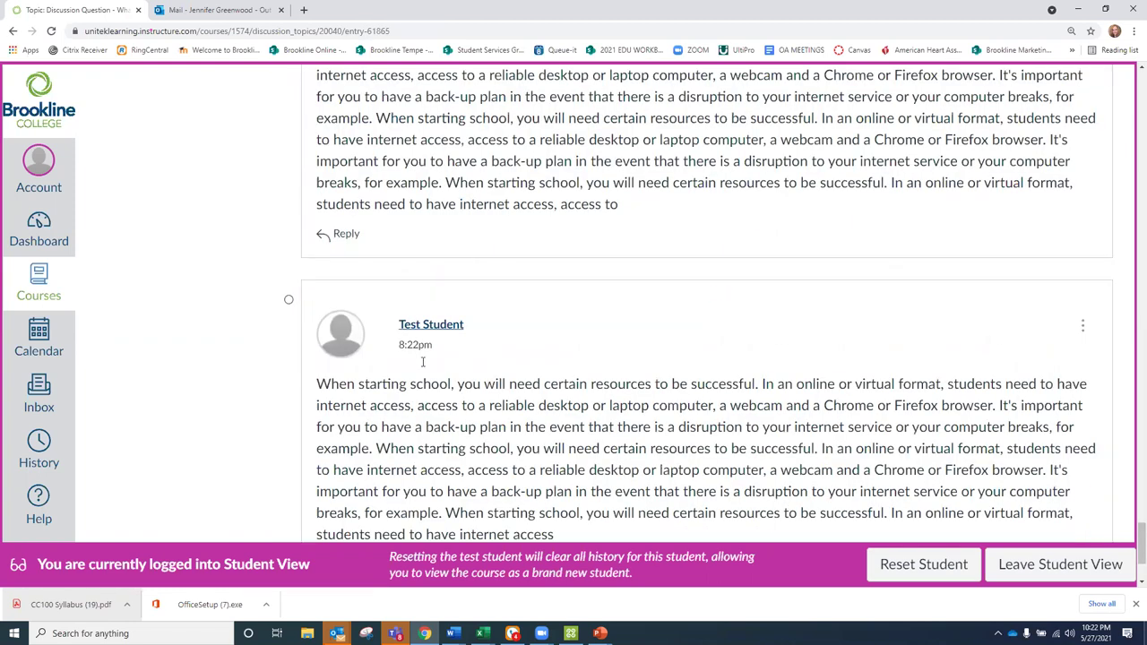
pyautogui.scroll(-2, 478, 402)
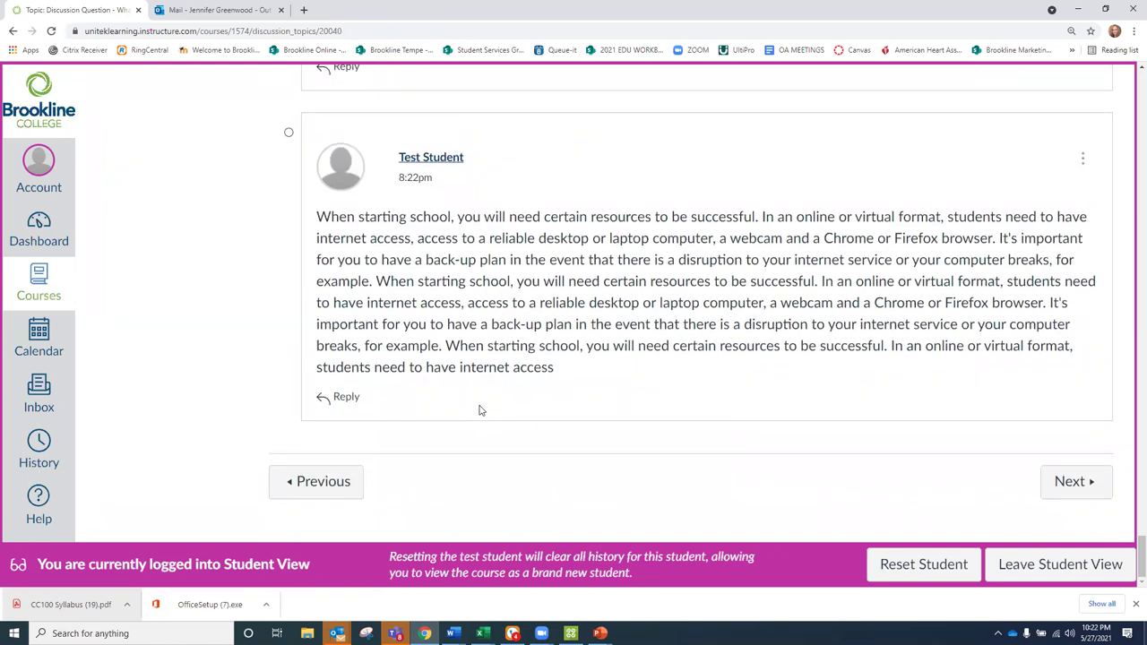
# Step: Reply to the classmate's post about using the Learning Resource Center, writing "Thanks for sharing! Best of luck in class!"
pyautogui.scroll(6, 479, 410)
pyautogui.scroll(10, 481, 410)
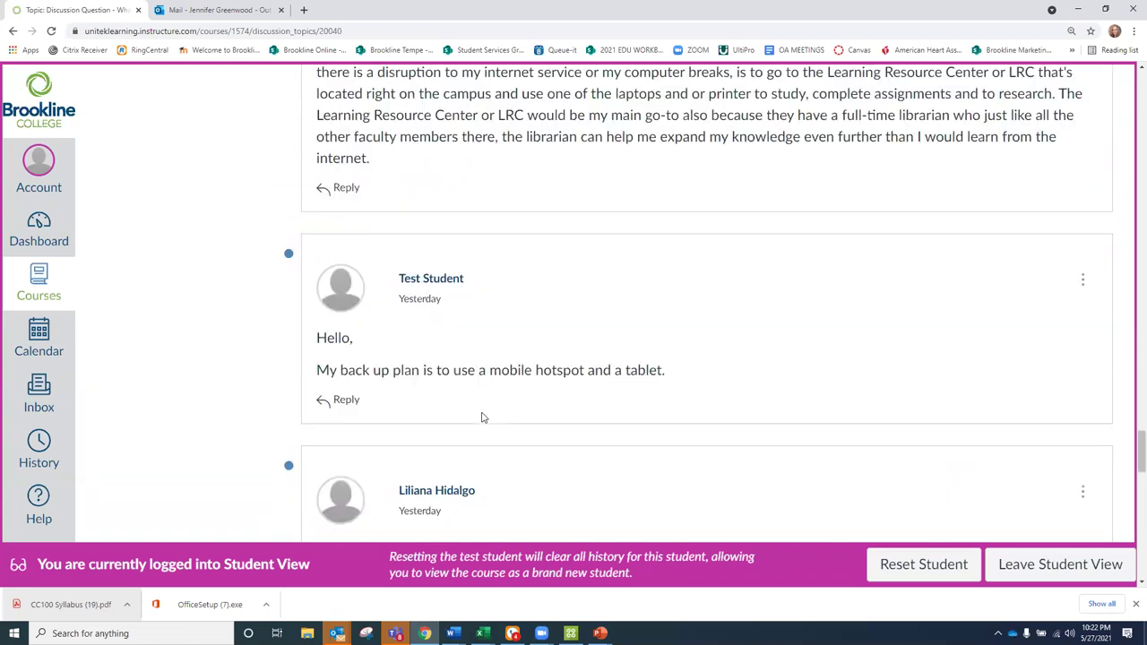
pyautogui.scroll(3, 482, 416)
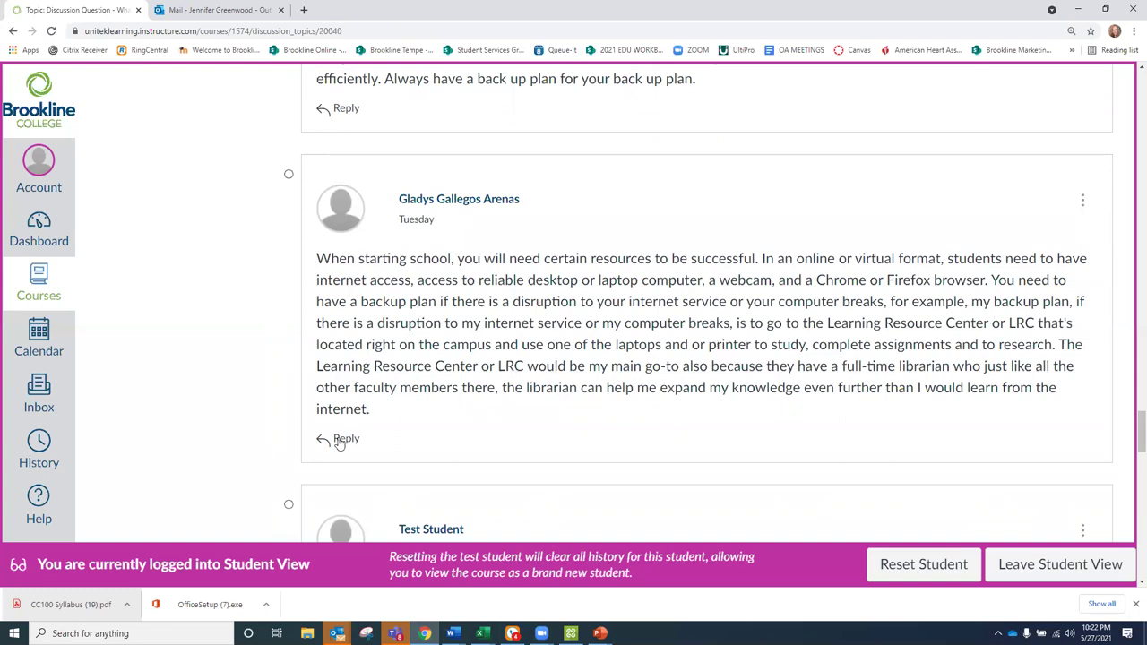
pyautogui.click(391, 456)
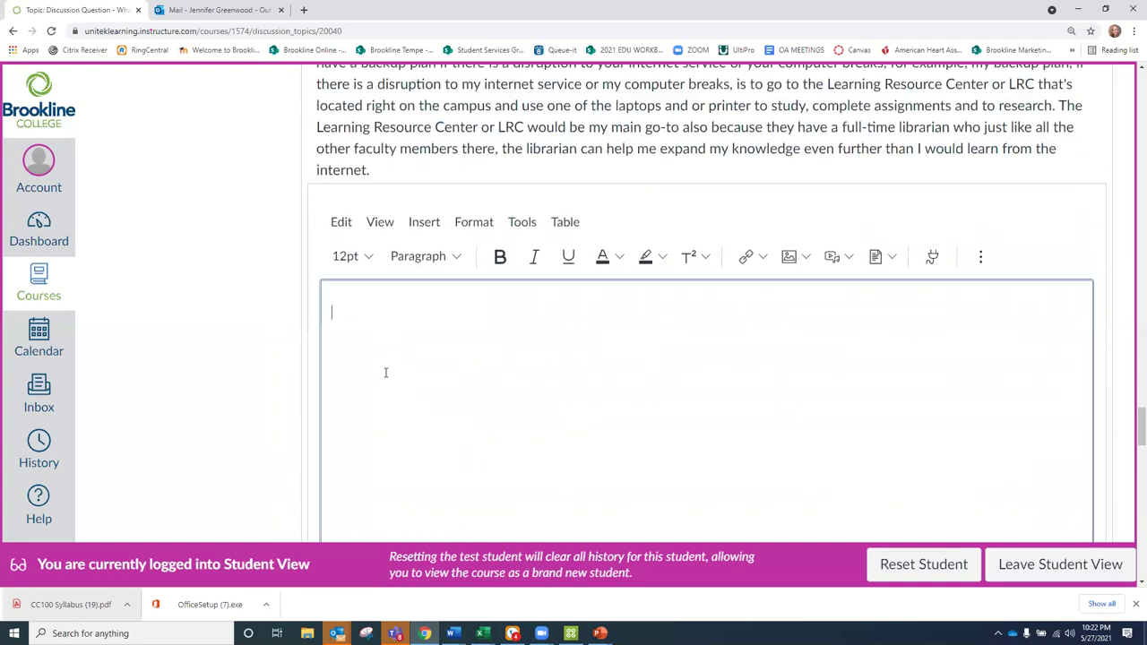
pyautogui.write('Thanks for sharing')
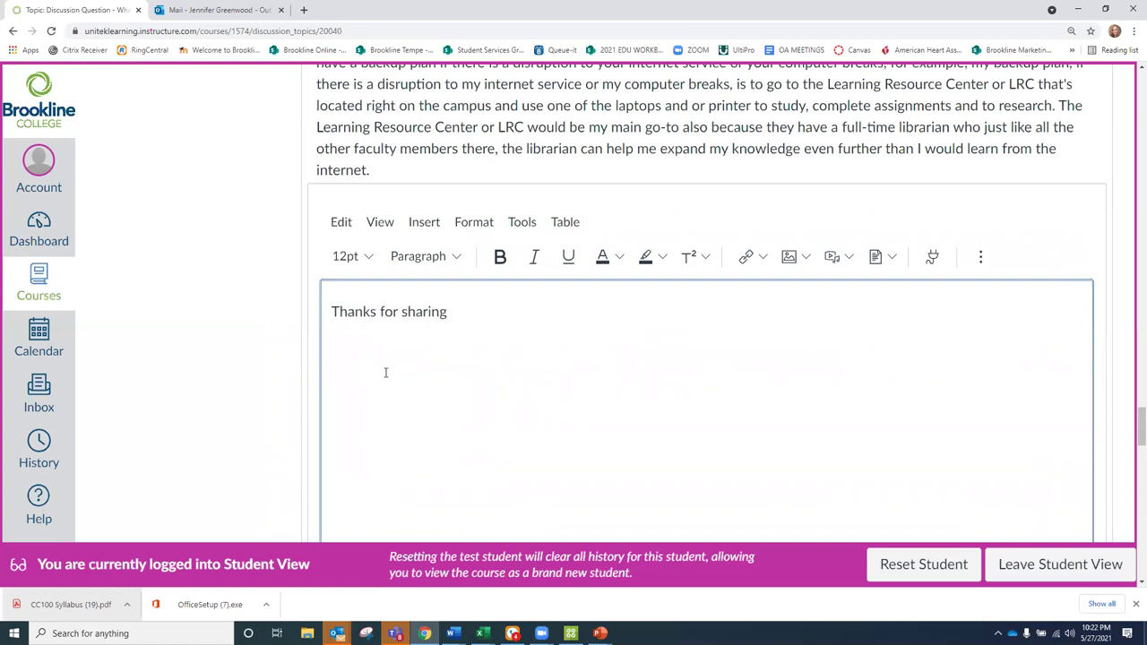
pyautogui.write('! Best of luck in class!')
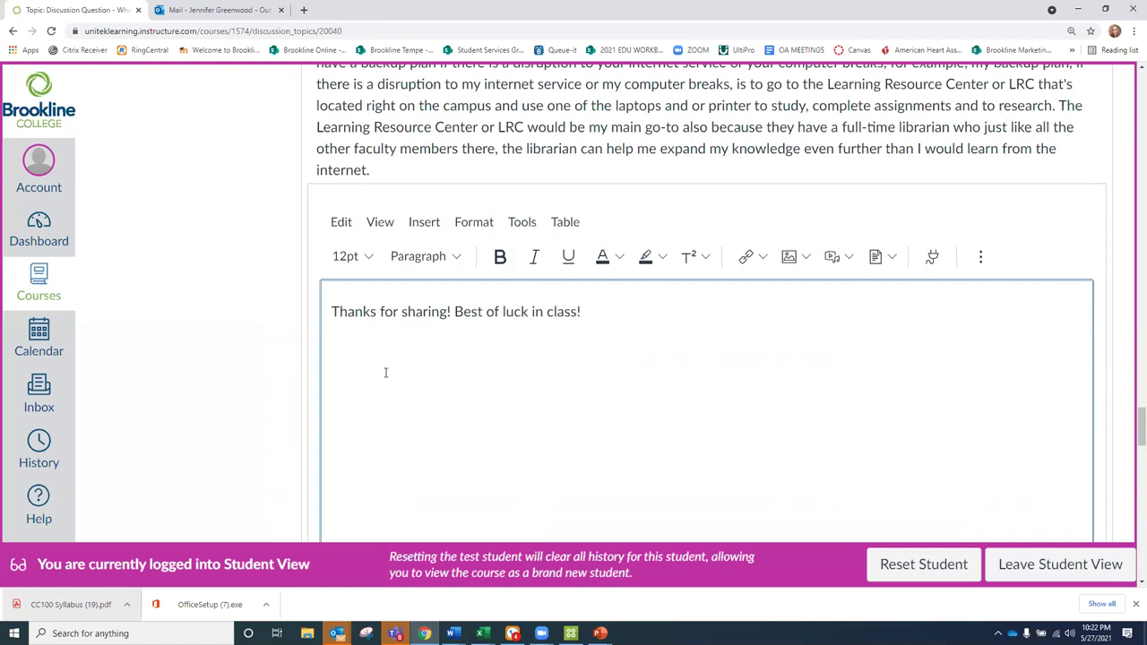
# Step: Check the word count of the reply to the classmate and post it
pyautogui.scroll(-3, 502, 377)
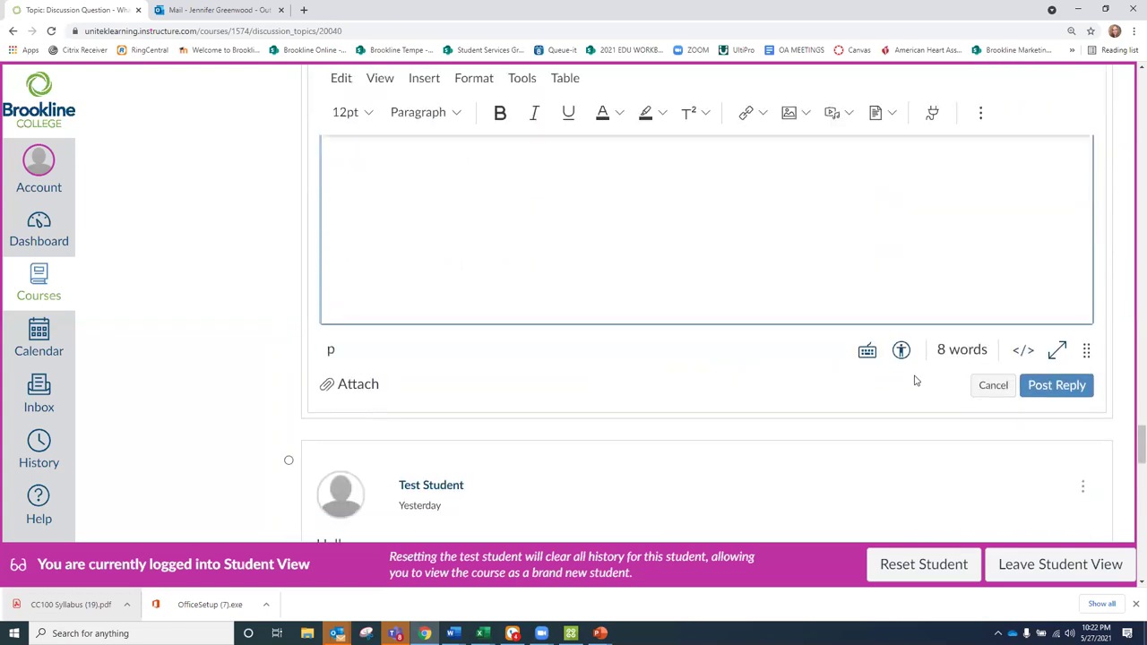
pyautogui.scroll(2, 507, 290)
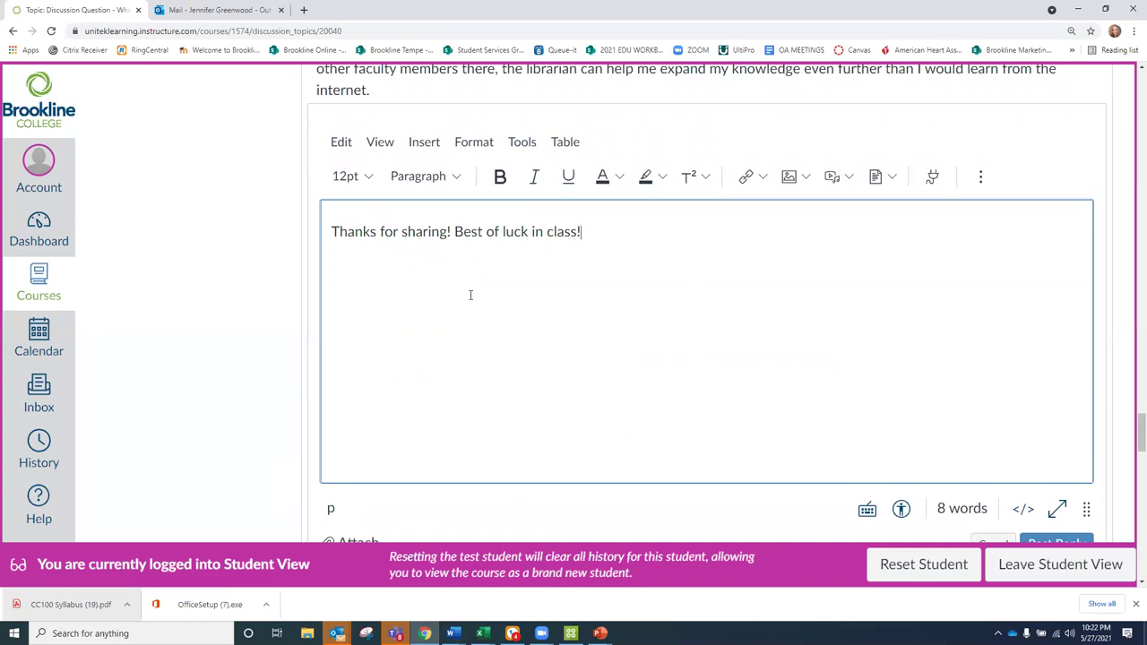
pyautogui.scroll(-1, 538, 282)
pyautogui.scroll(1, 568, 273)
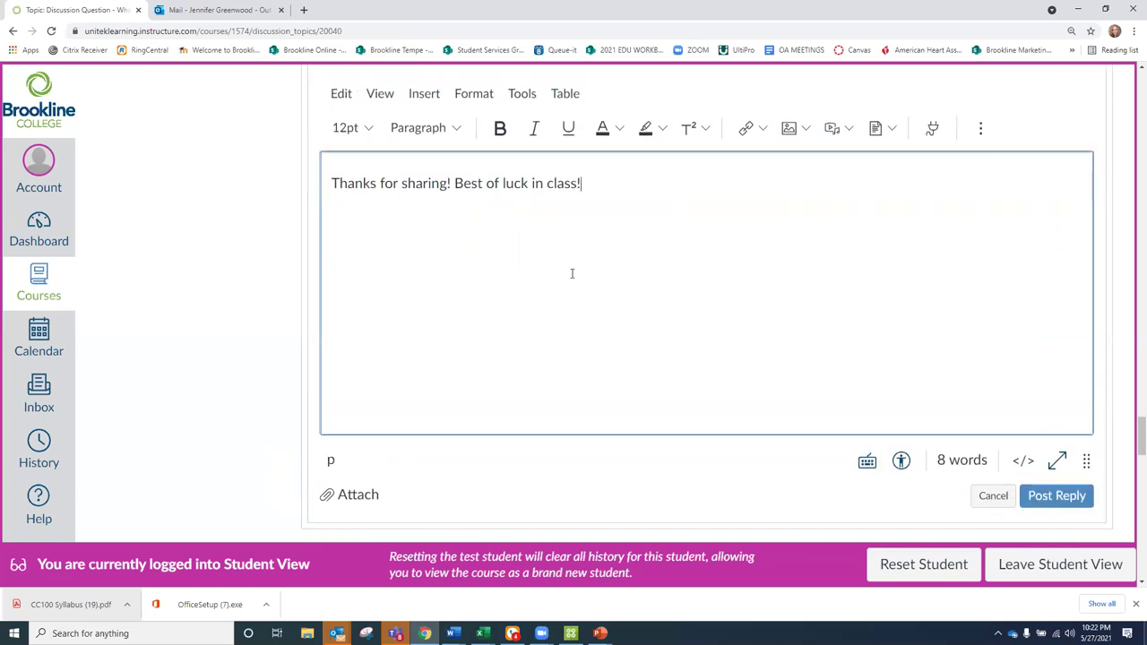
pyautogui.scroll(-1, 941, 403)
pyautogui.click(1058, 466)
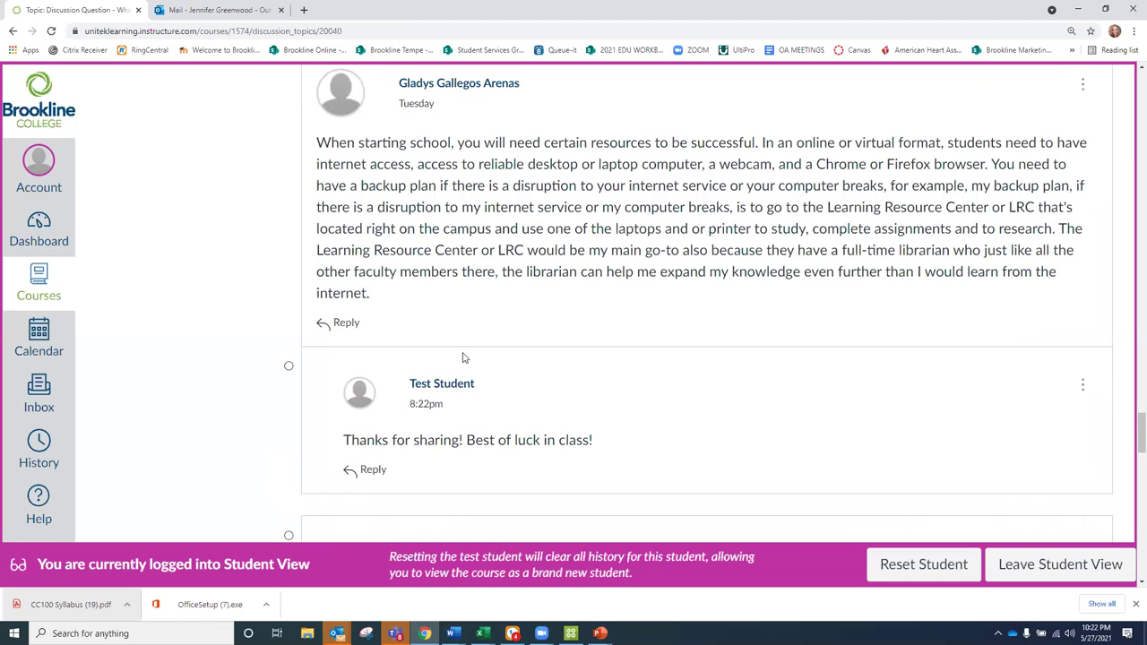
# Step: Return to the course modules and collapse the Syllabus Acknowledgement module
pyautogui.scroll(10, 475, 363)
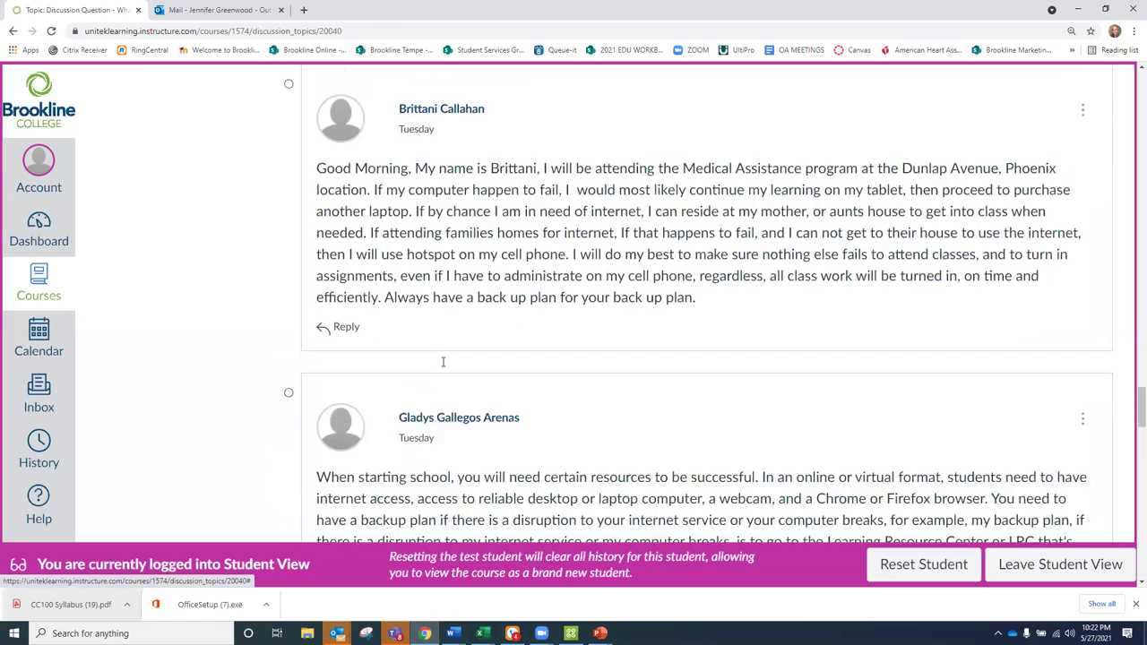
pyautogui.scroll(15, 269, 354)
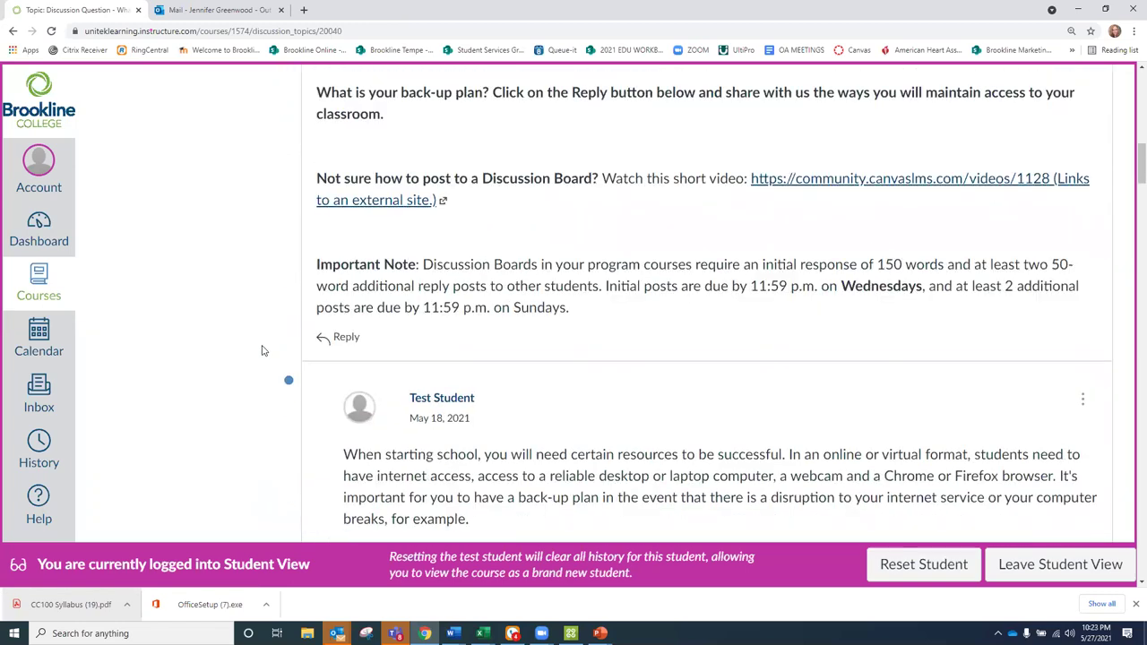
pyautogui.scroll(2, 260, 352)
pyautogui.click(131, 286)
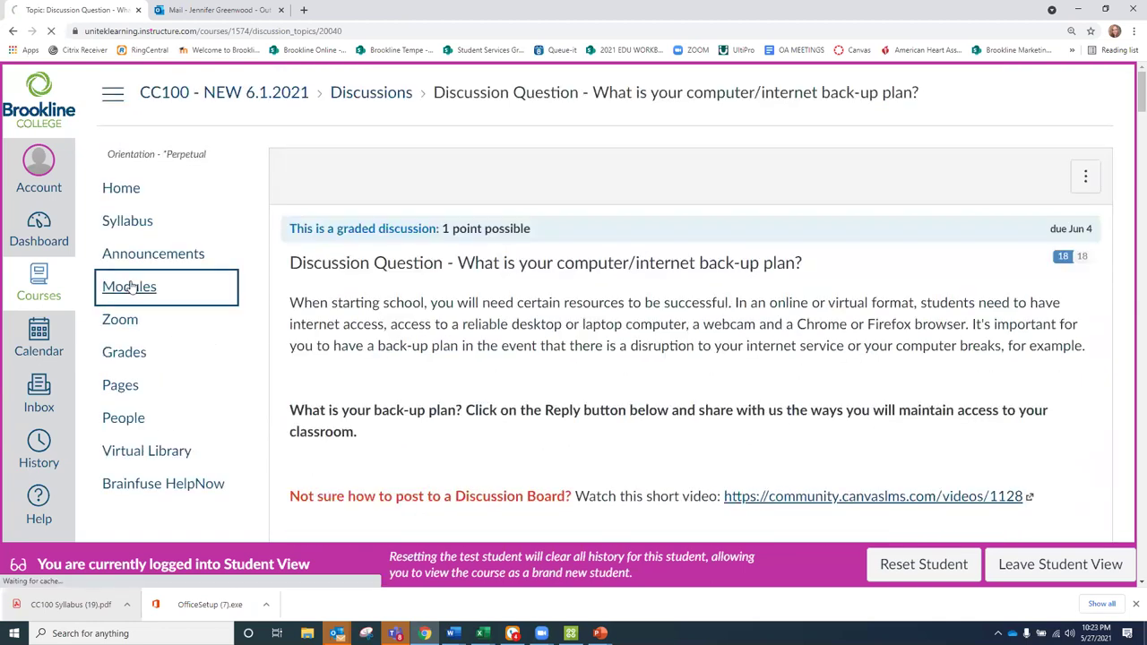
pyautogui.scroll(-3, 497, 287)
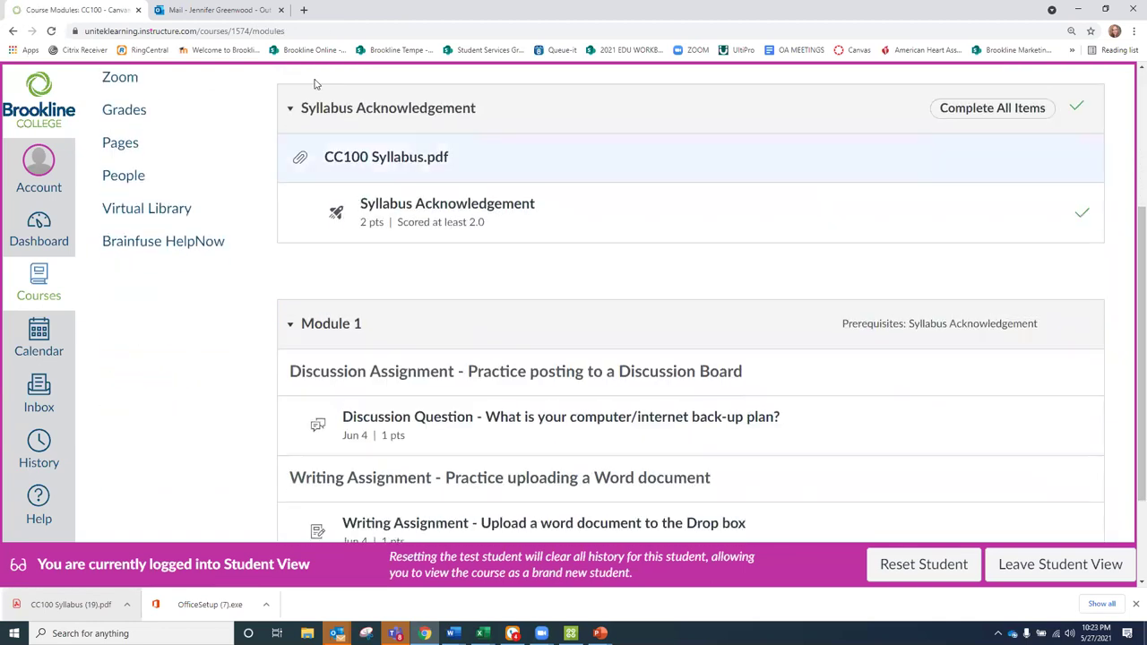
pyautogui.click(289, 110)
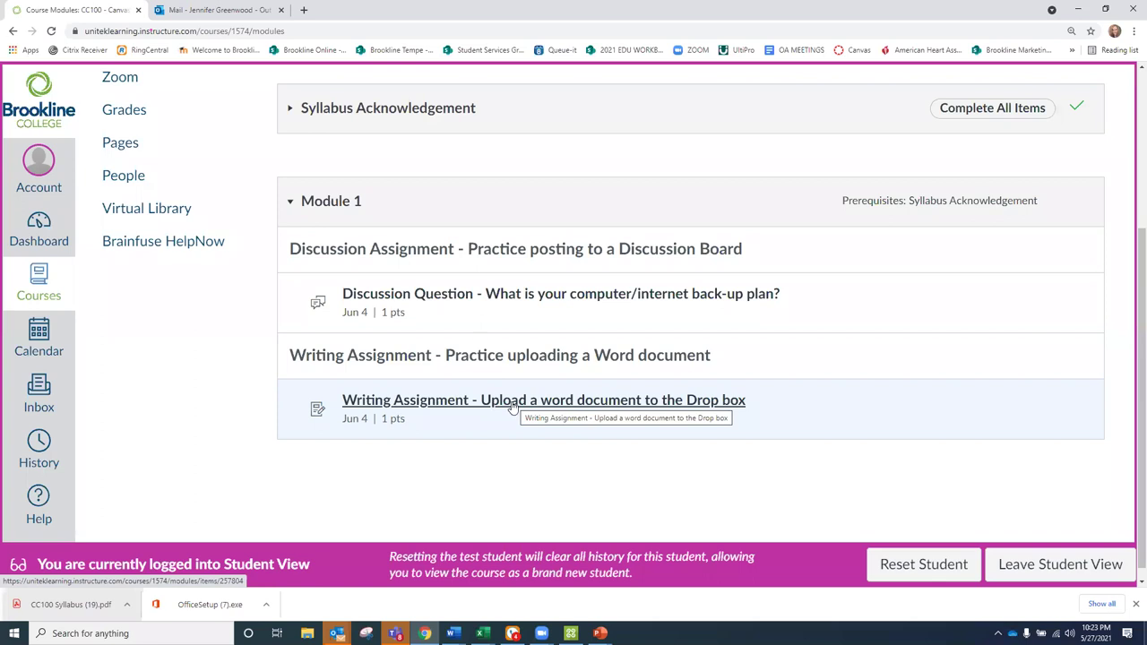
# Step: Open Module 1's writing assignment on uploading a Word document to the Drop box and read its step-by-step instructions
pyautogui.click(482, 404)
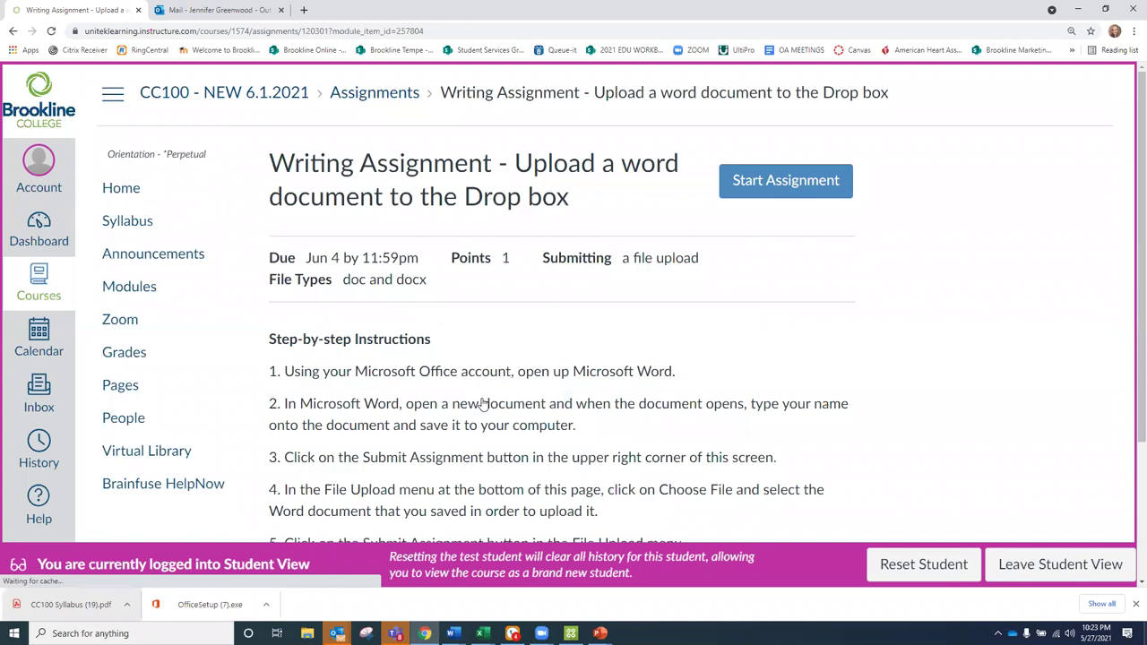
pyautogui.scroll(-1, 937, 425)
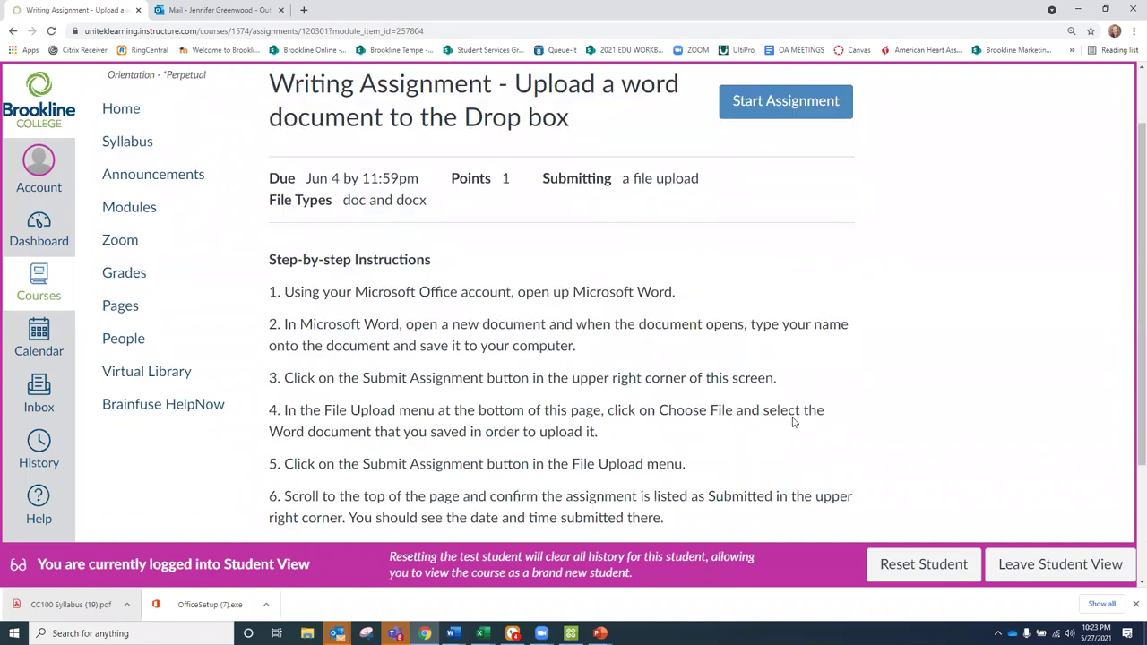
pyautogui.scroll(-1, 378, 342)
pyautogui.moveTo(268, 211); pyautogui.dragTo(680, 279)
pyautogui.click(888, 274)
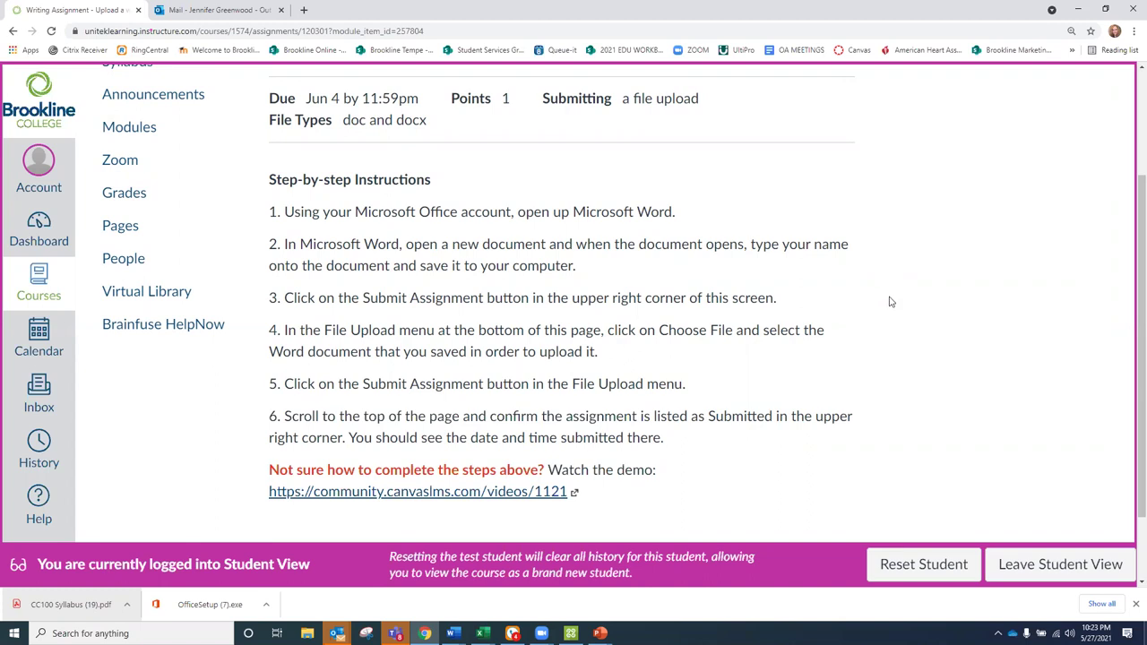
pyautogui.scroll(2, 888, 299)
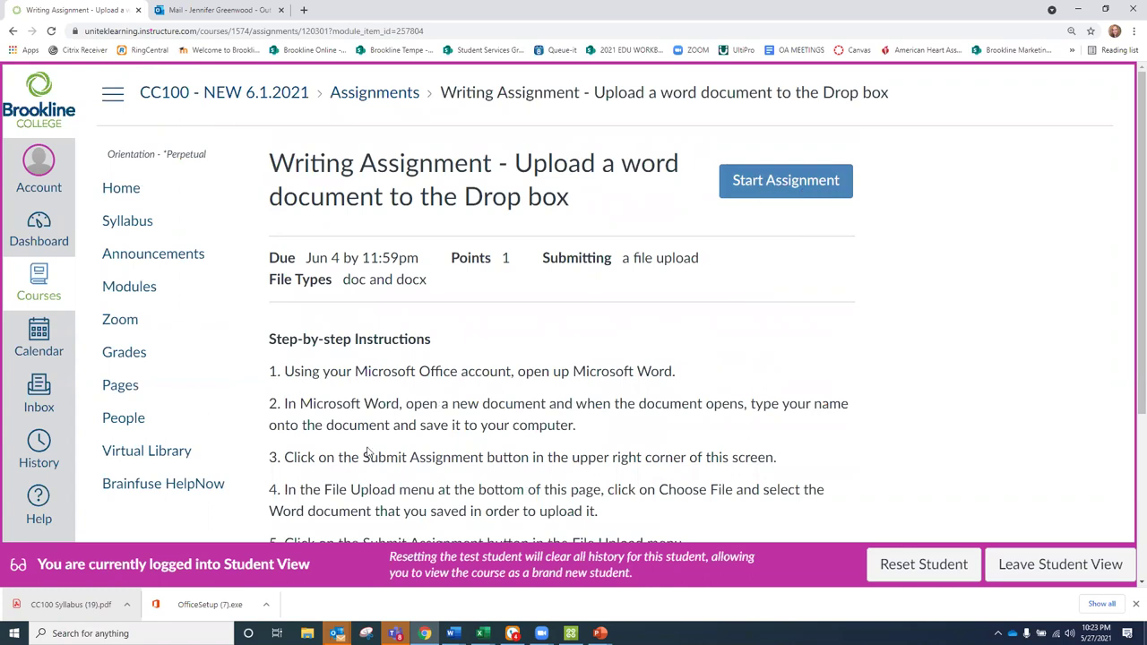
# Step: Start the writing assignment and submit the Word document named after the presenter from the Desktop as the file upload
pyautogui.click(753, 190)
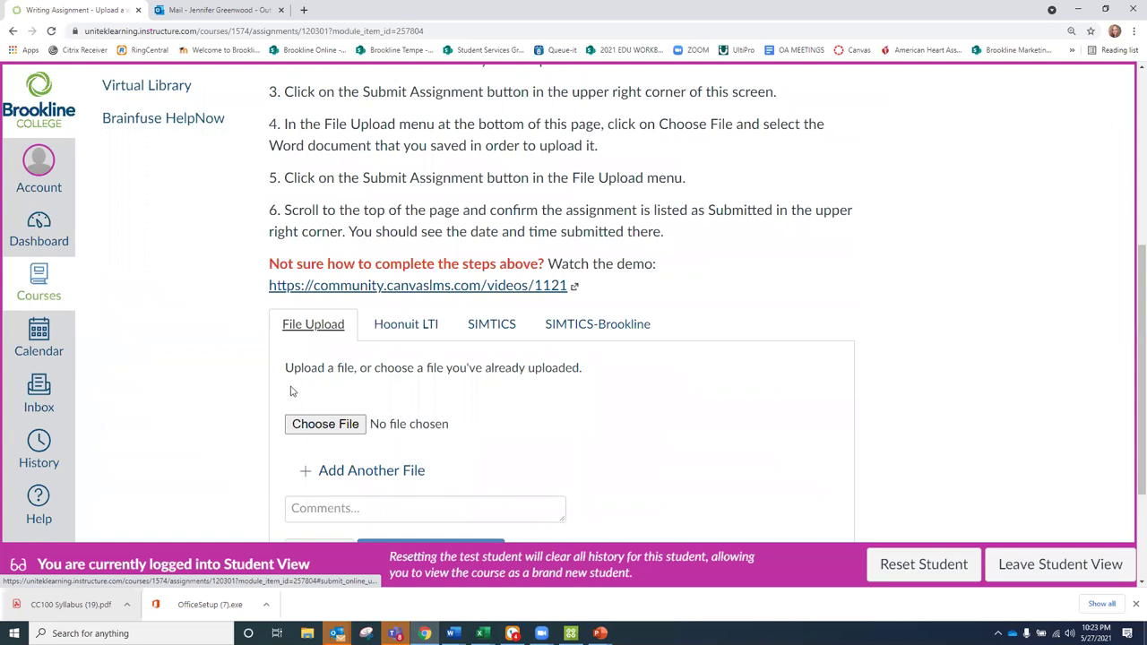
pyautogui.click(319, 427)
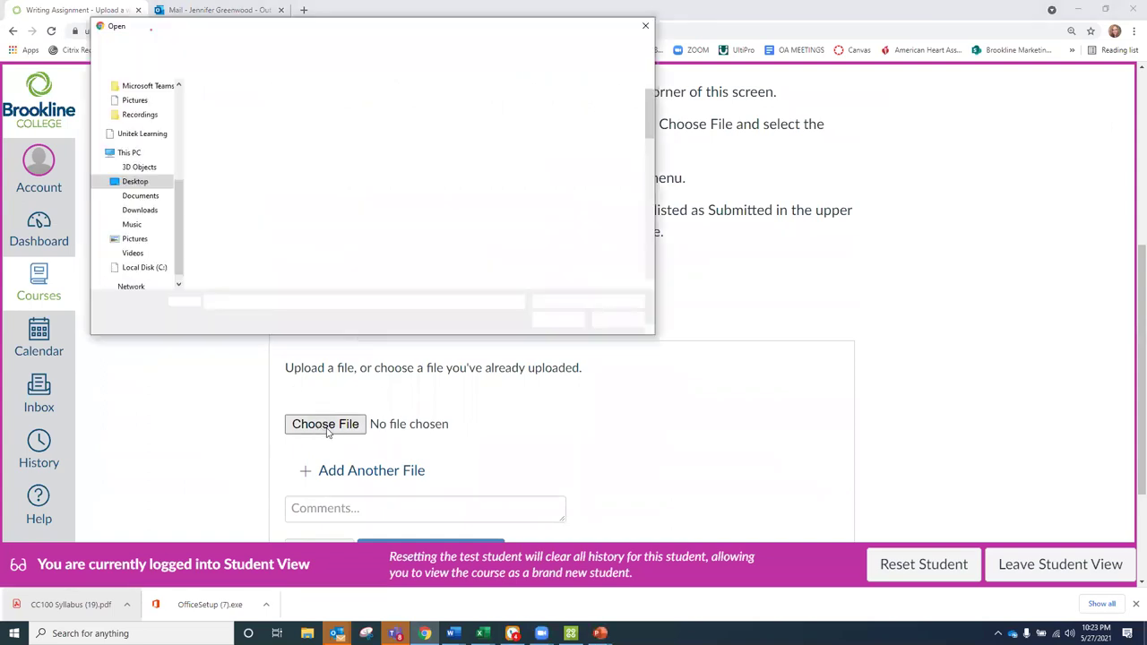
pyautogui.scroll(-10, 552, 185)
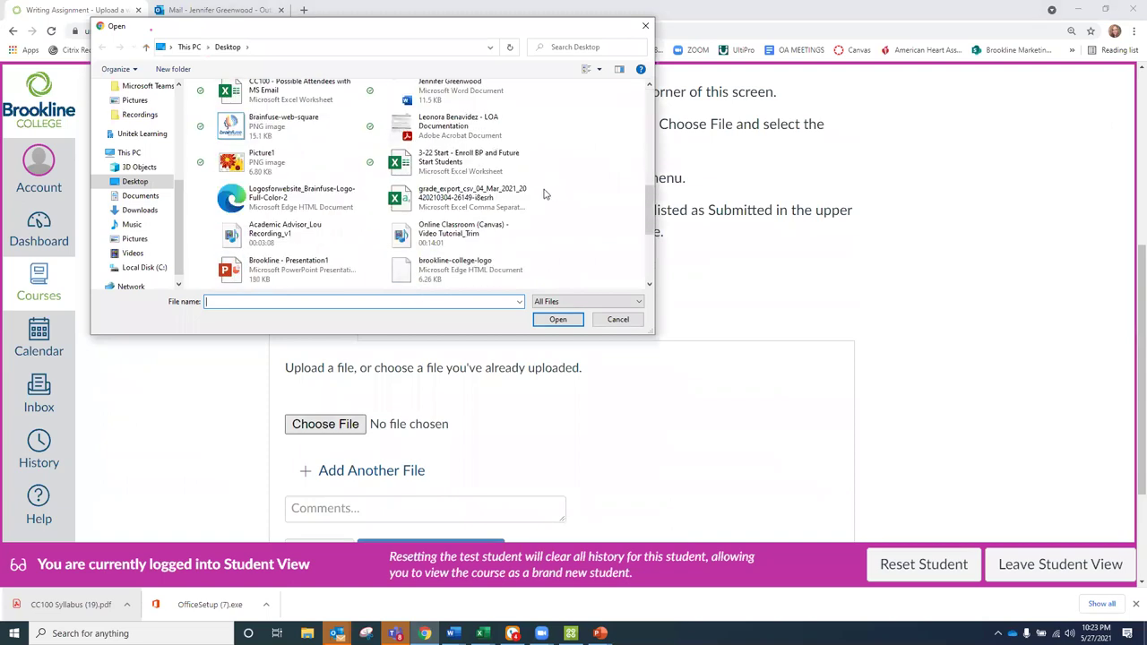
pyautogui.click(439, 201)
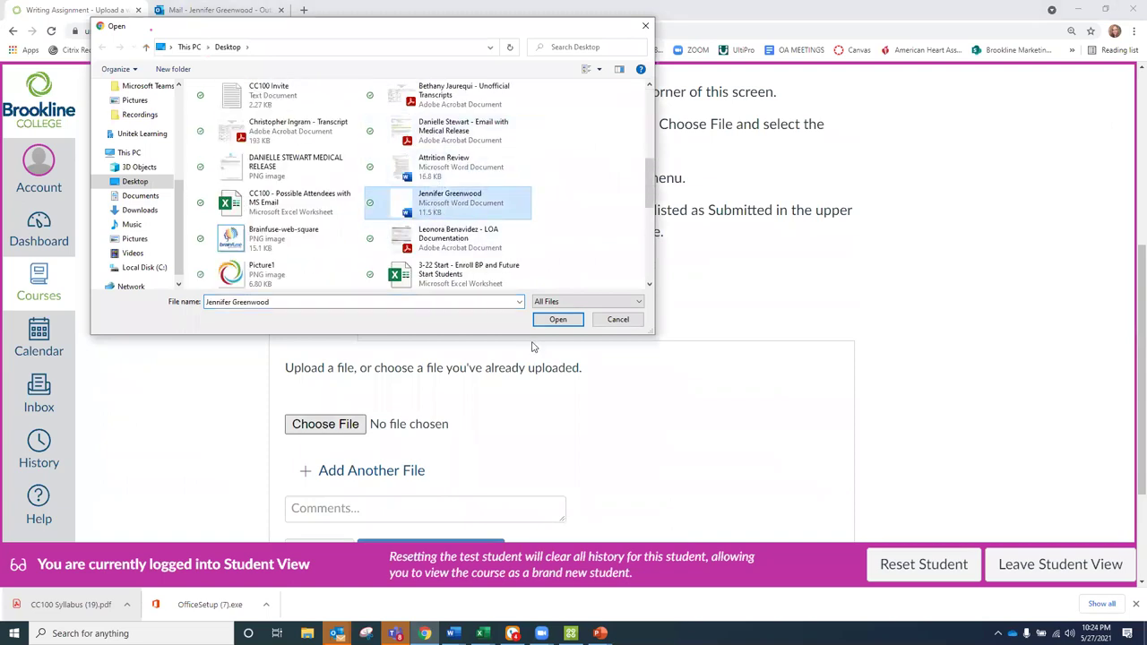
pyautogui.click(558, 320)
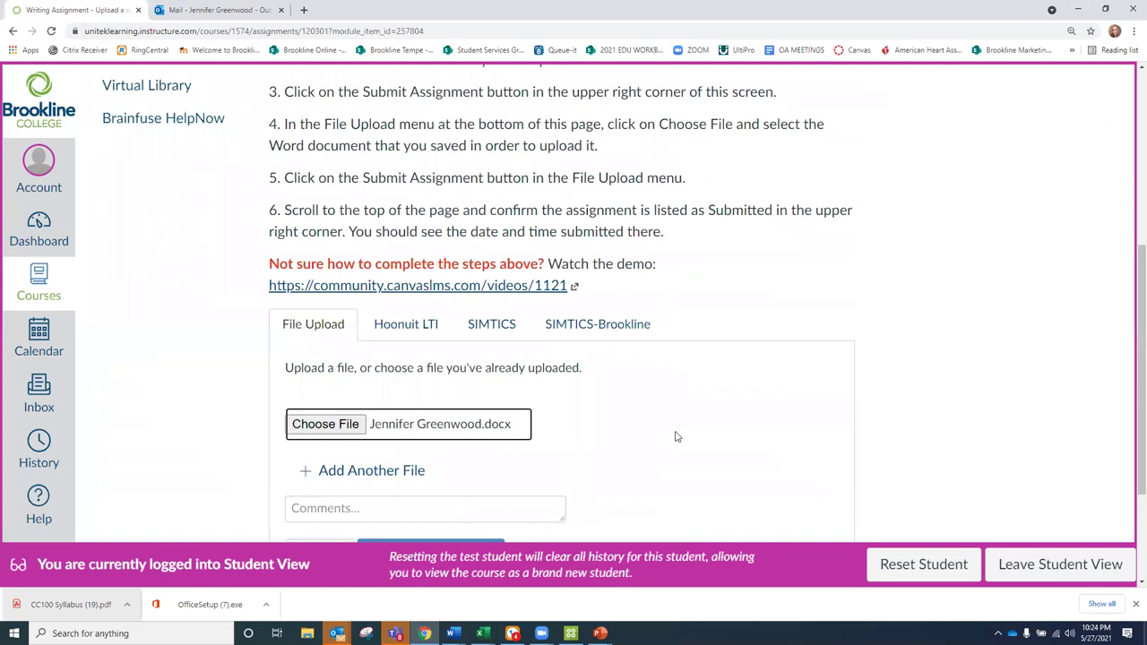
pyautogui.scroll(-1, 676, 437)
pyautogui.click(389, 478)
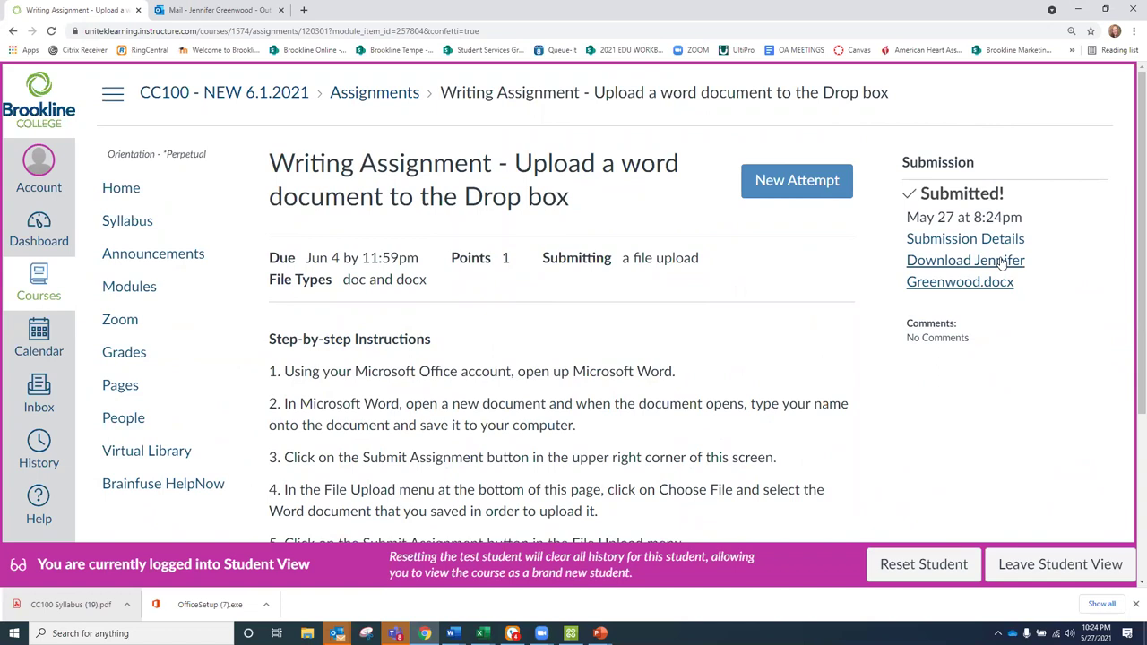
# Step: Check the writing assignment's submission status and return to the course modules
pyautogui.moveTo(1033, 195); pyautogui.dragTo(883, 197)
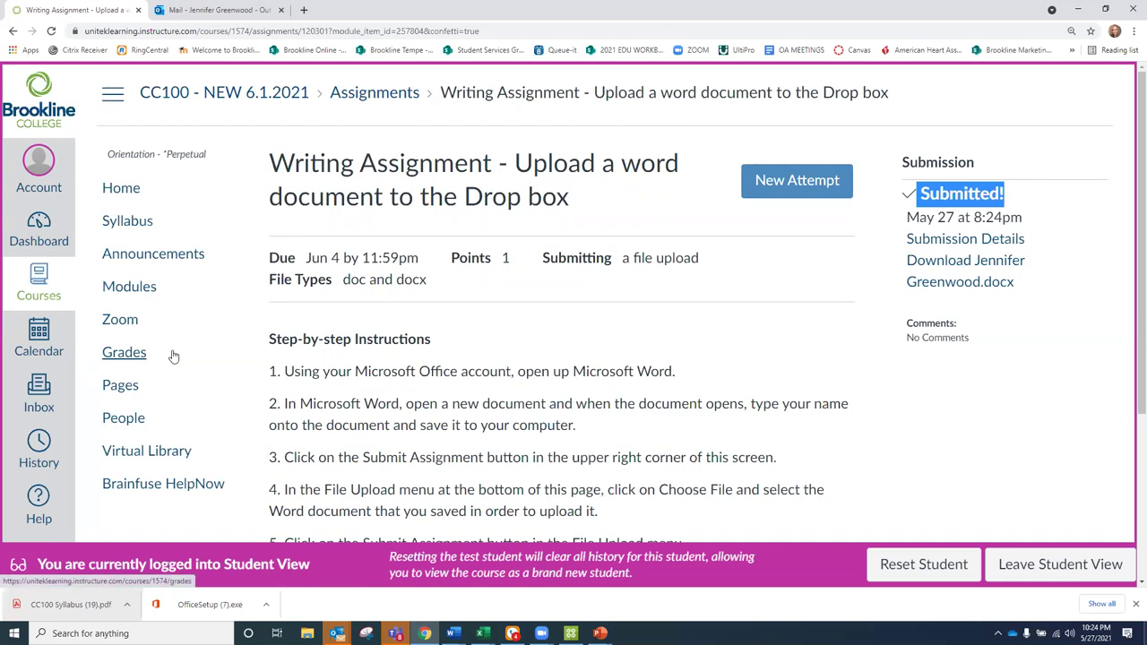
pyautogui.click(139, 288)
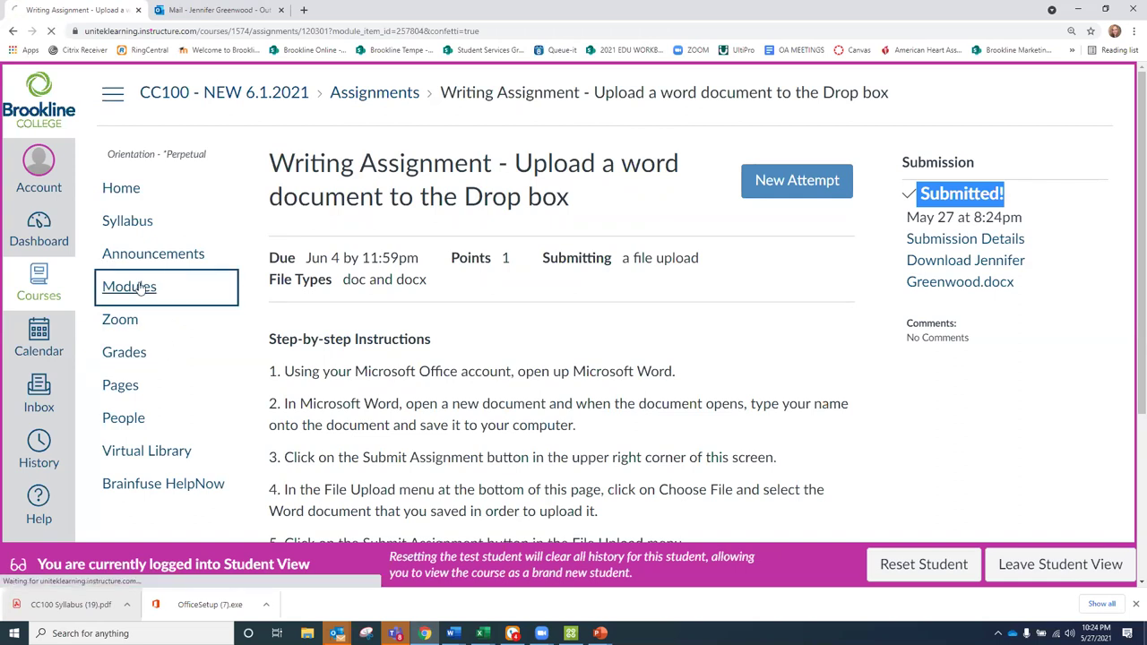
# Step: Open the course's Zoom page and view the previous meetings, cloud recordings and upcoming meetings
pyautogui.scroll(-4, 215, 315)
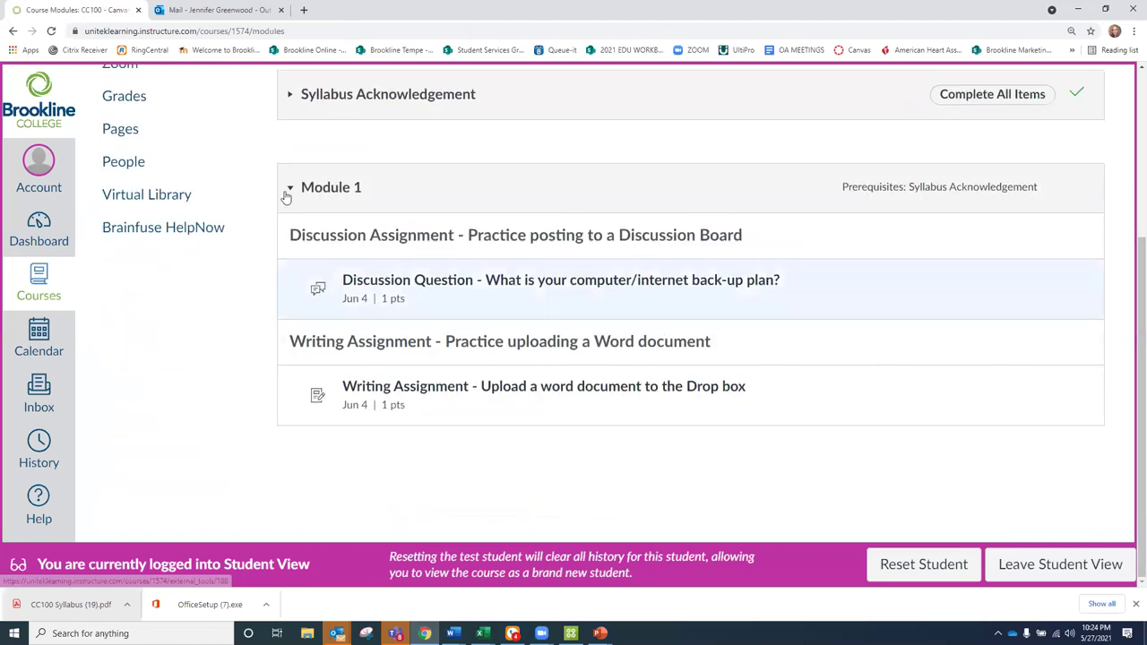
pyautogui.scroll(3, 361, 409)
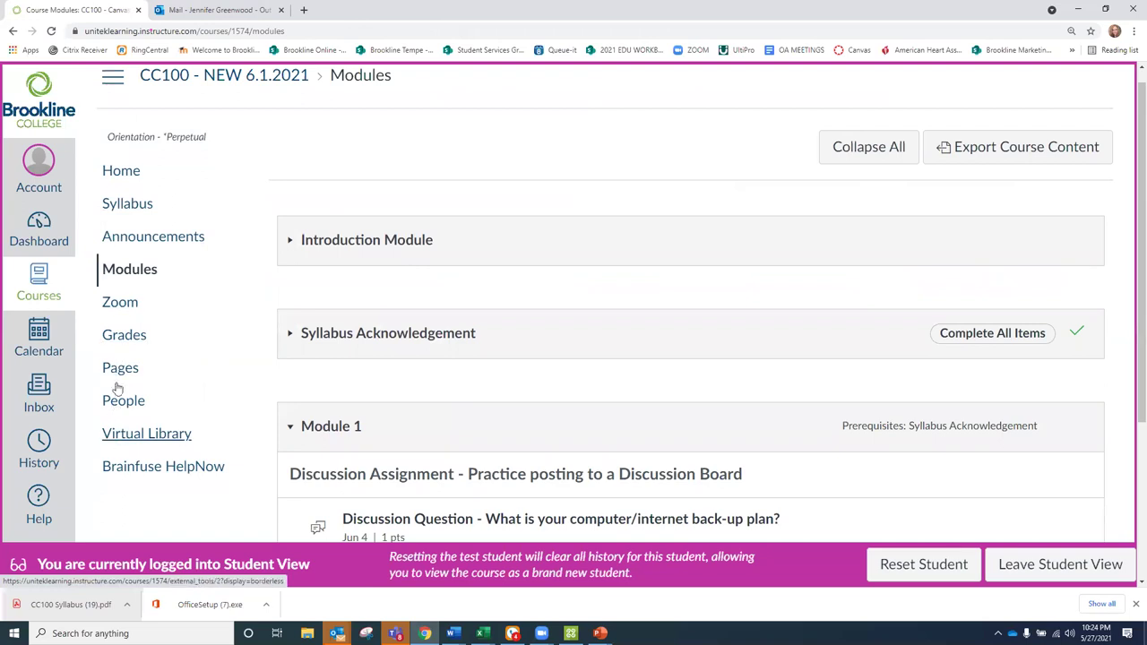
pyautogui.click(119, 303)
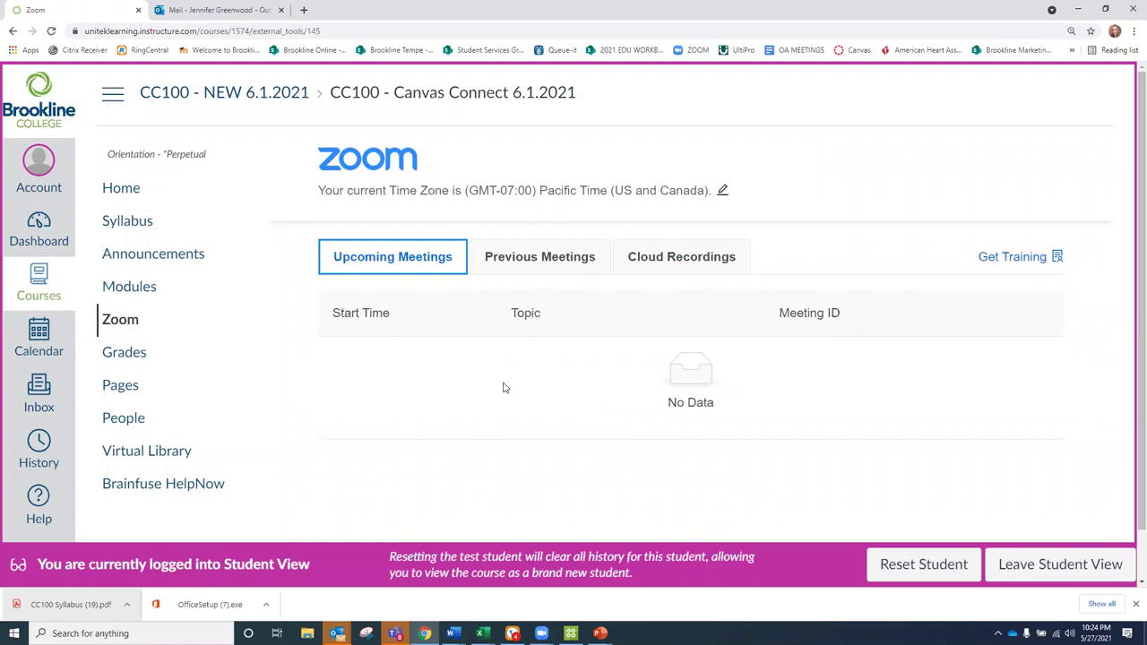
pyautogui.click(521, 257)
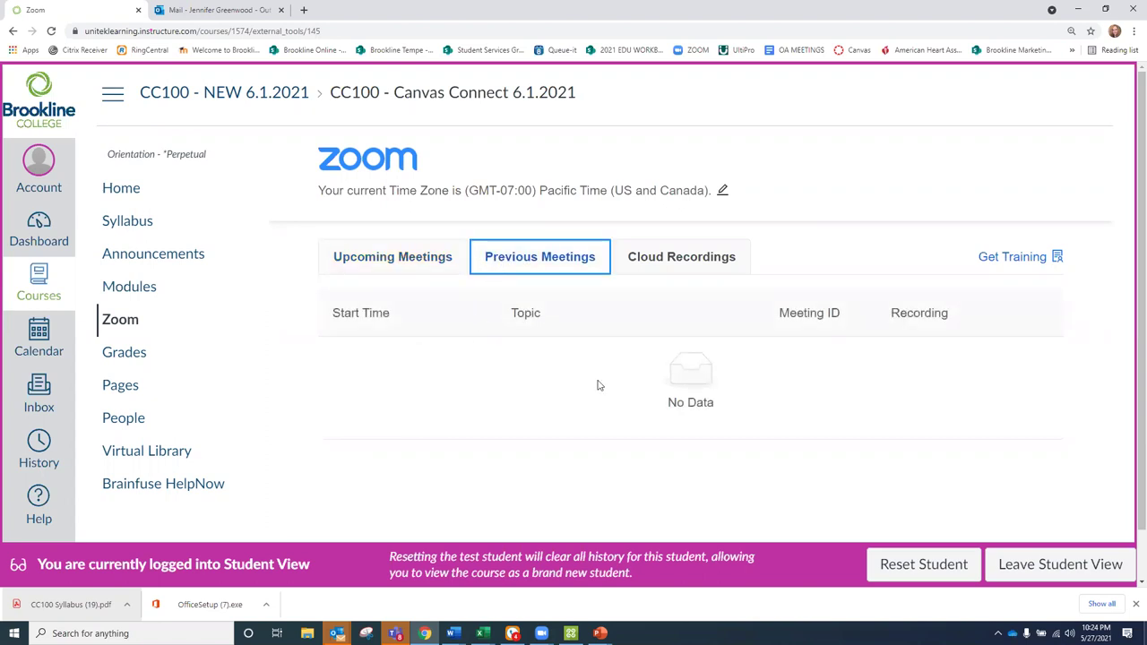
pyautogui.click(670, 256)
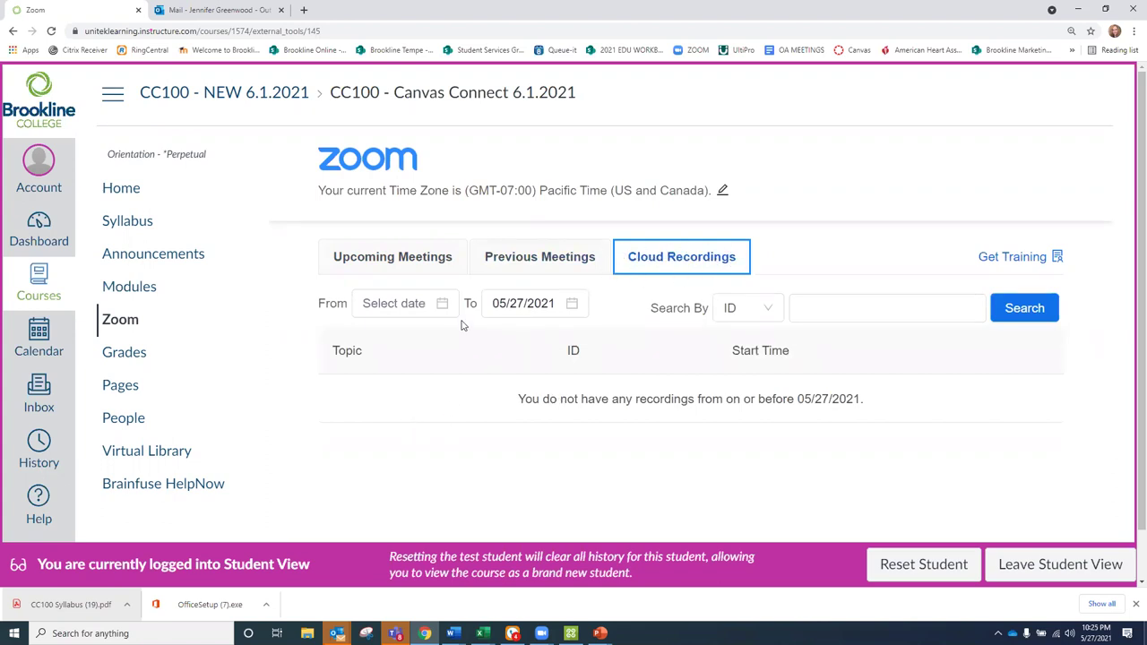
pyautogui.click(417, 267)
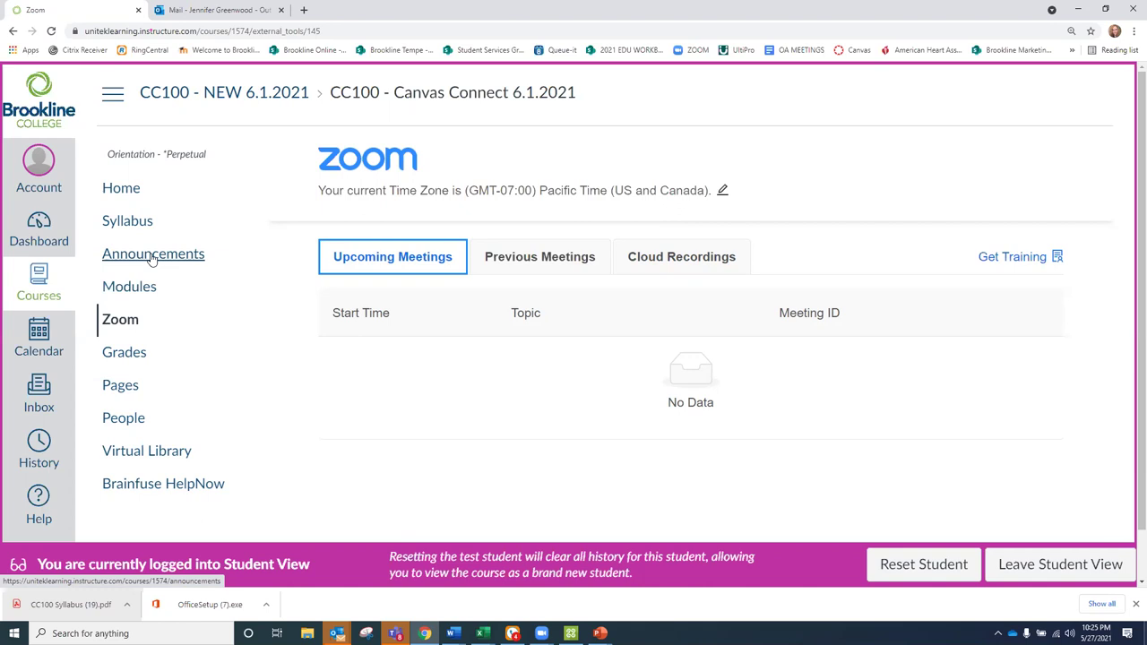
# Step: Send the CC100 - Canvas Connect 6.1.2021 teachers the Help message "I have a question - I need help" and close Help
pyautogui.click(32, 499)
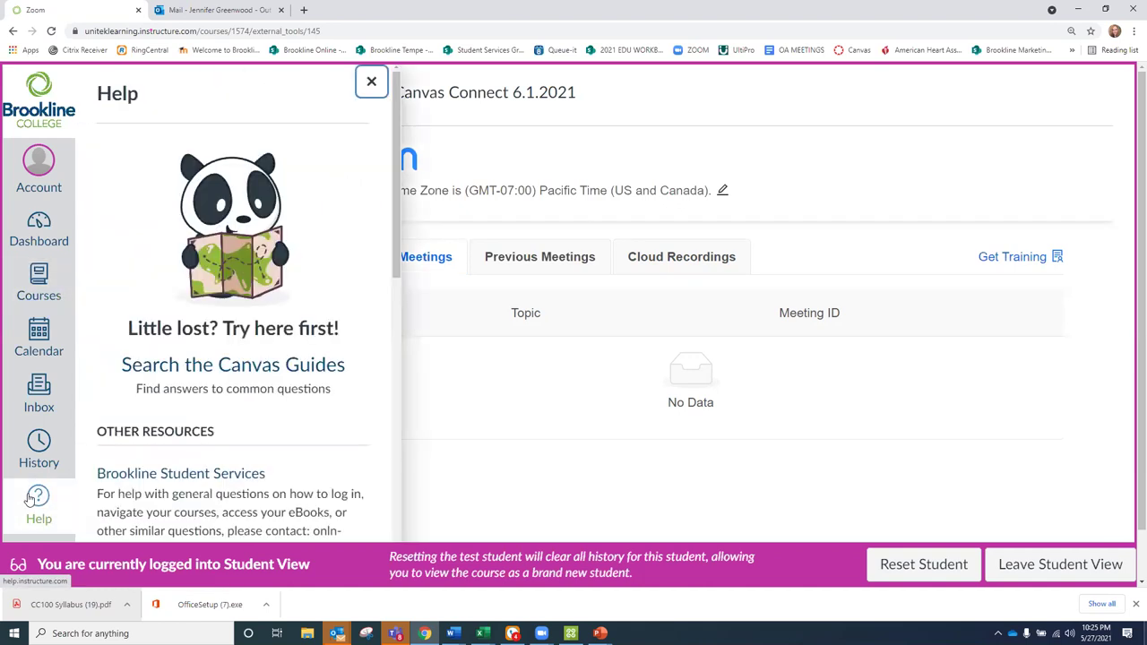
pyautogui.scroll(-3, 238, 379)
pyautogui.click(197, 373)
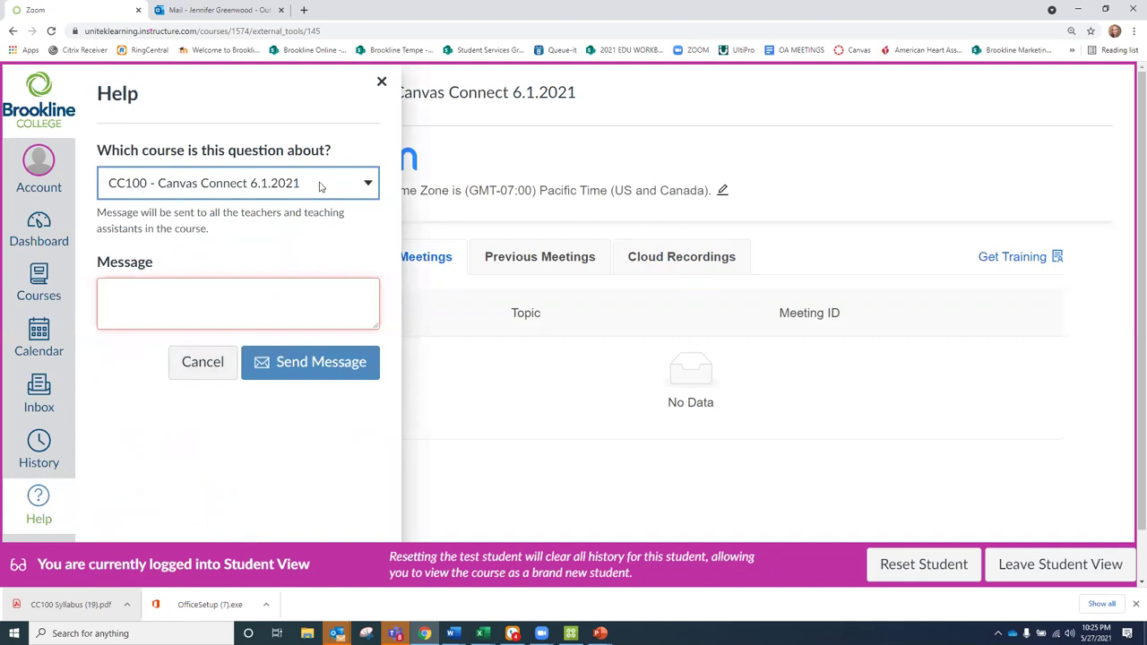
pyautogui.click(232, 299)
pyautogui.write('I have a question ')
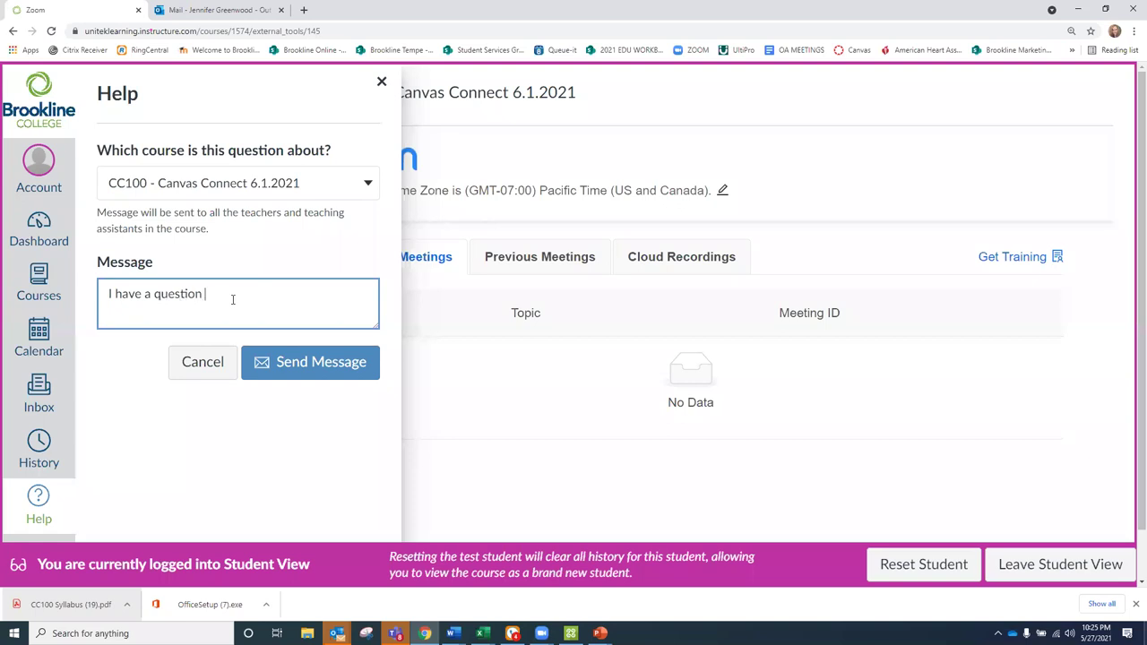
pyautogui.write('- I need h')
pyautogui.click(313, 362)
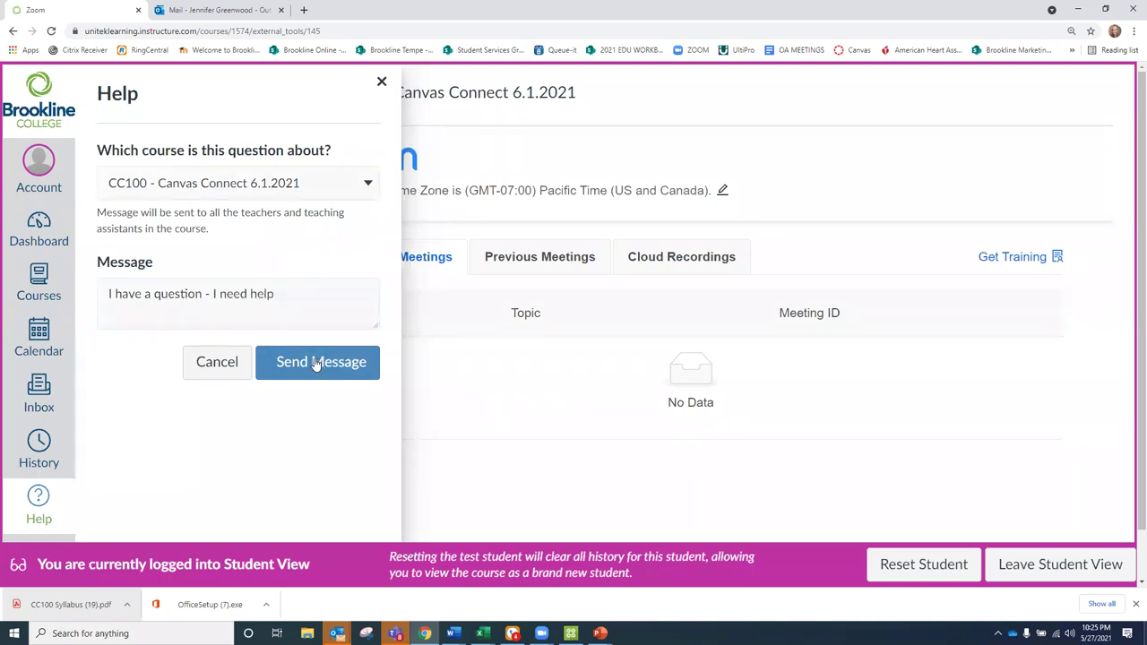
pyautogui.click(380, 81)
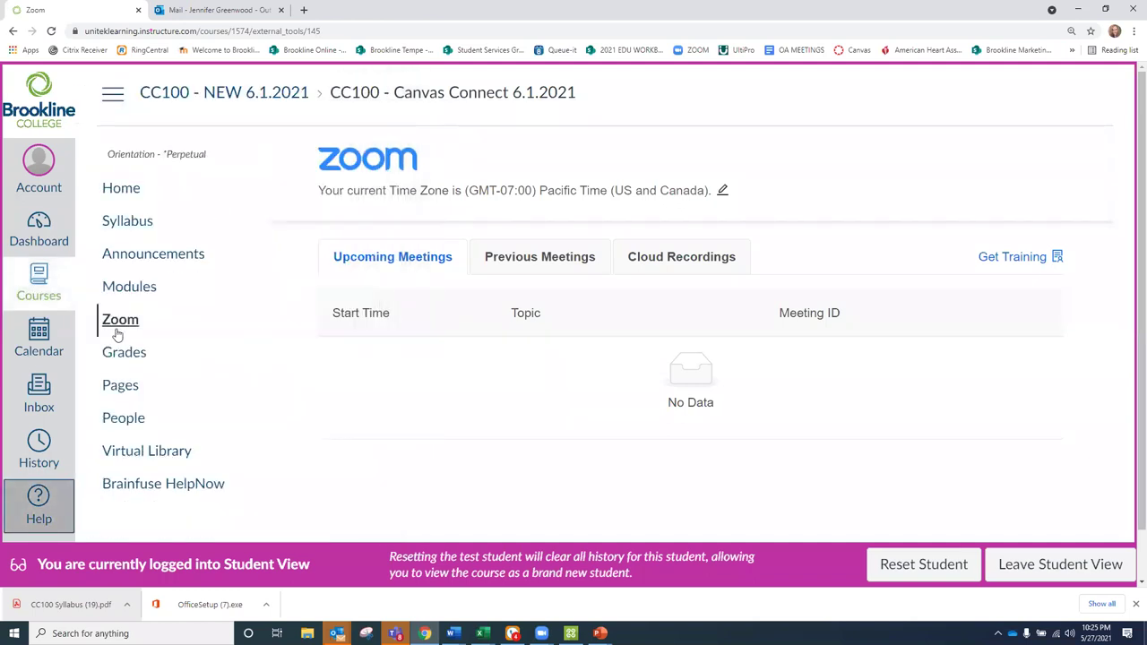
# Step: View Zoom's cloud recordings again, and read the Library Resources section of the course's Student Resources page
pyautogui.click(661, 268)
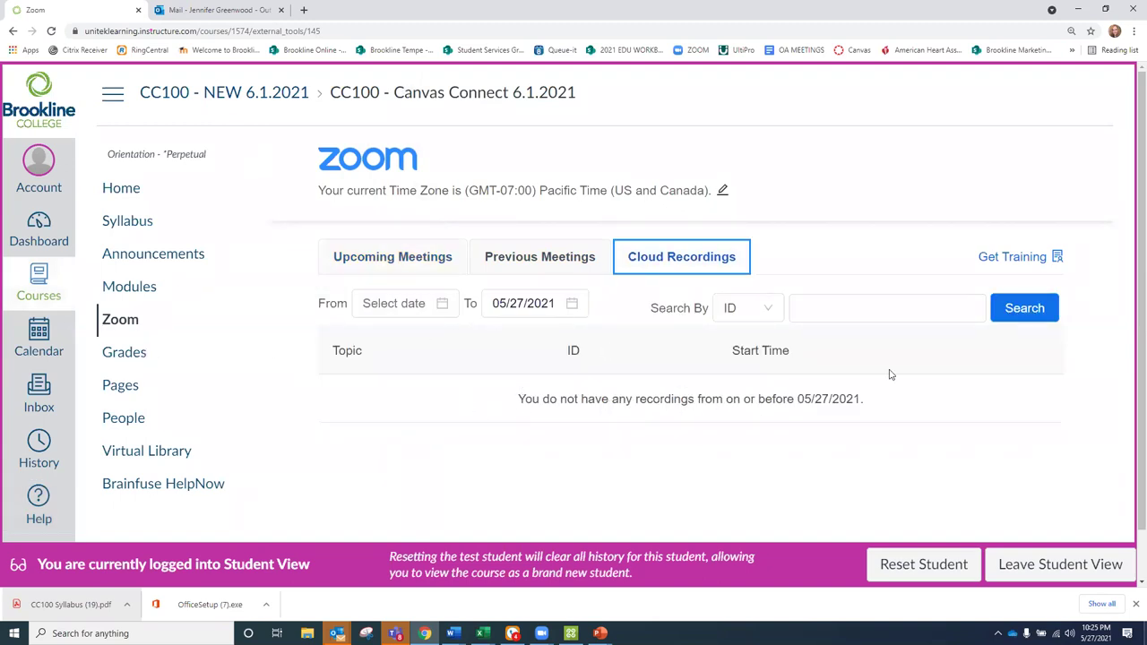
pyautogui.click(119, 387)
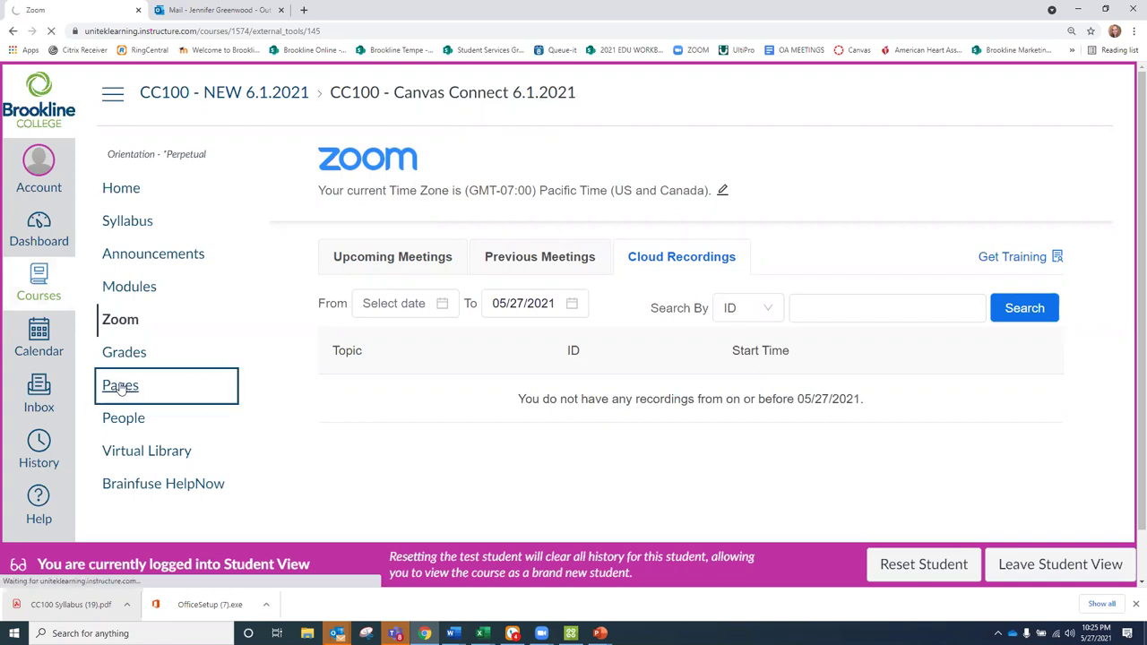
pyautogui.scroll(-1, 474, 353)
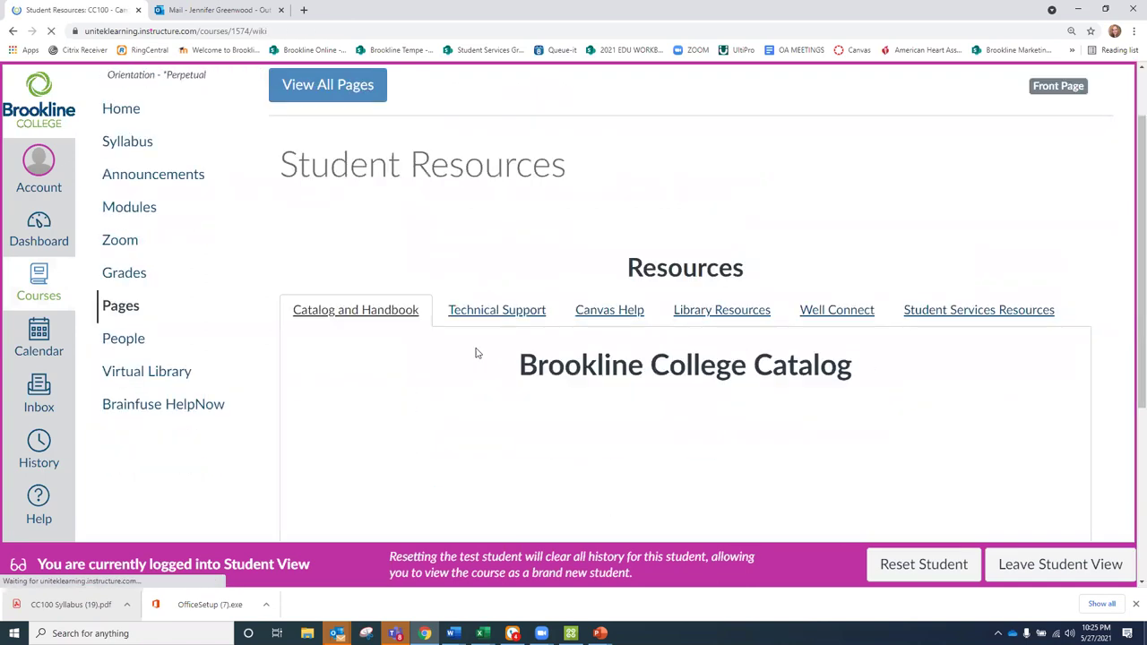
pyautogui.scroll(-2, 350, 296)
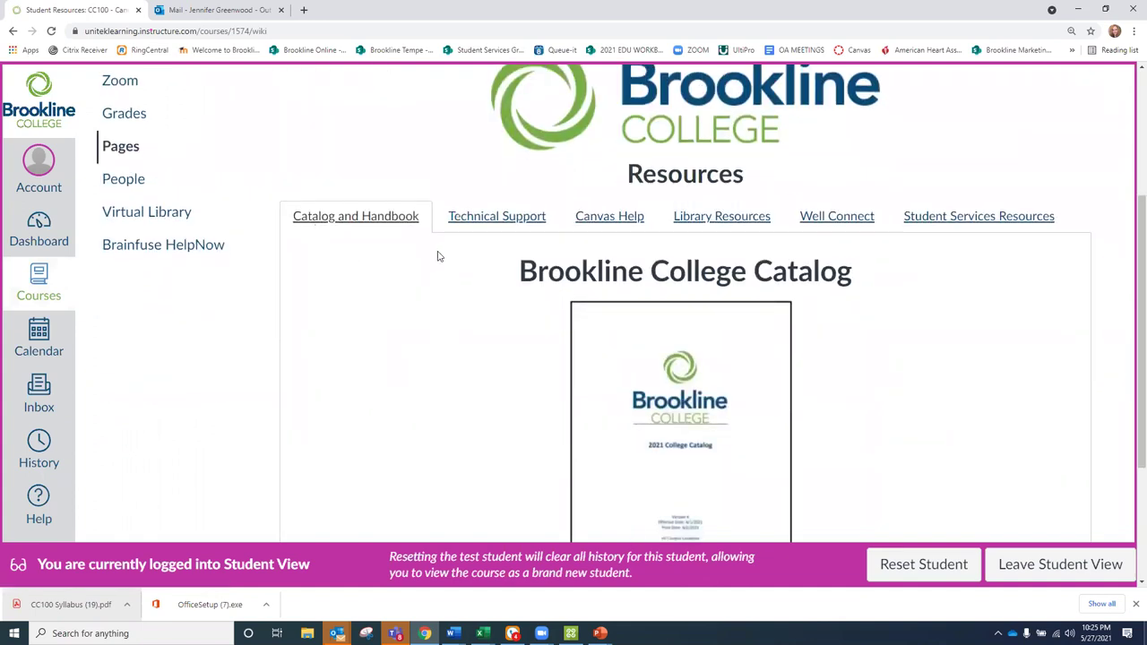
pyautogui.click(681, 218)
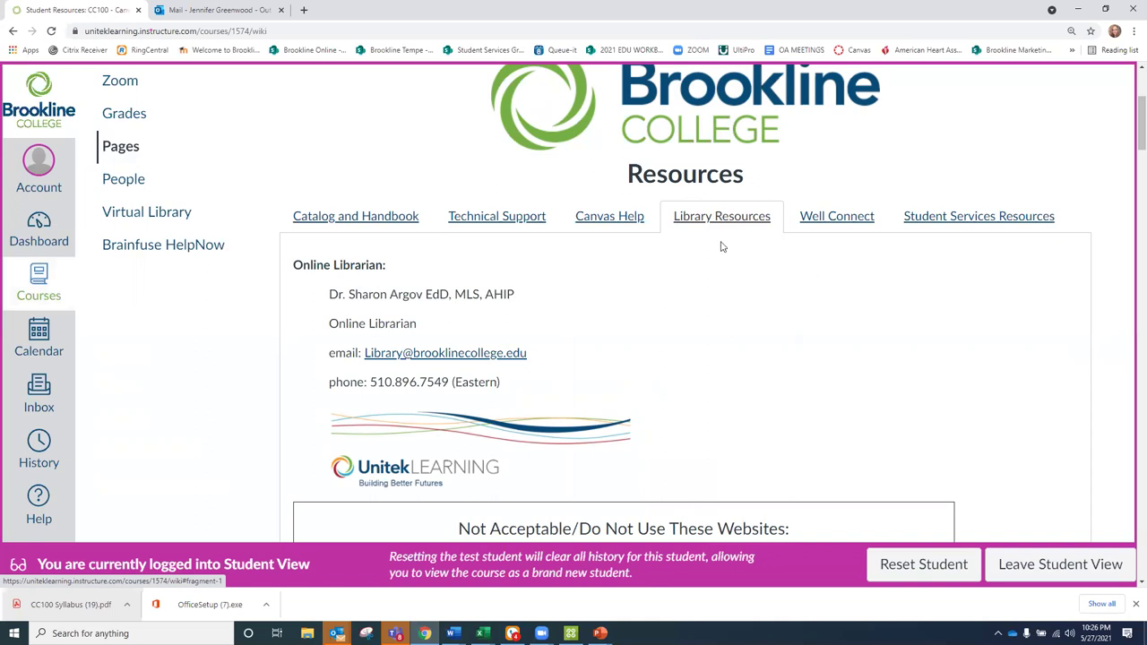
pyautogui.scroll(-5, 721, 246)
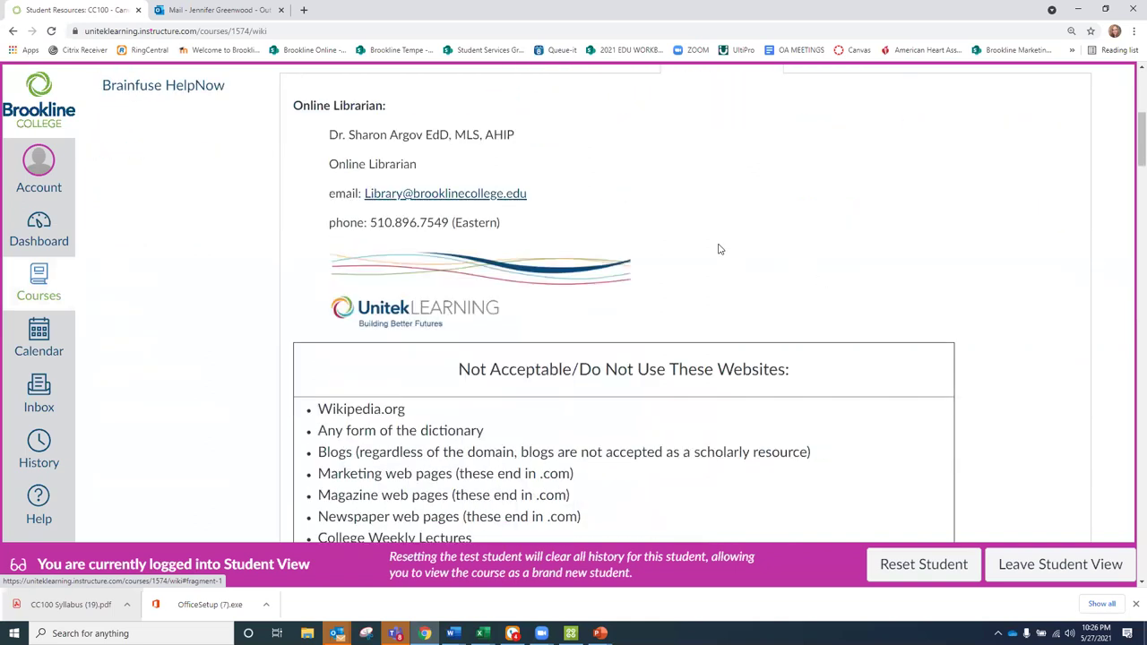
pyautogui.scroll(-1, 749, 337)
pyautogui.scroll(4, 748, 341)
pyautogui.scroll(3, 748, 345)
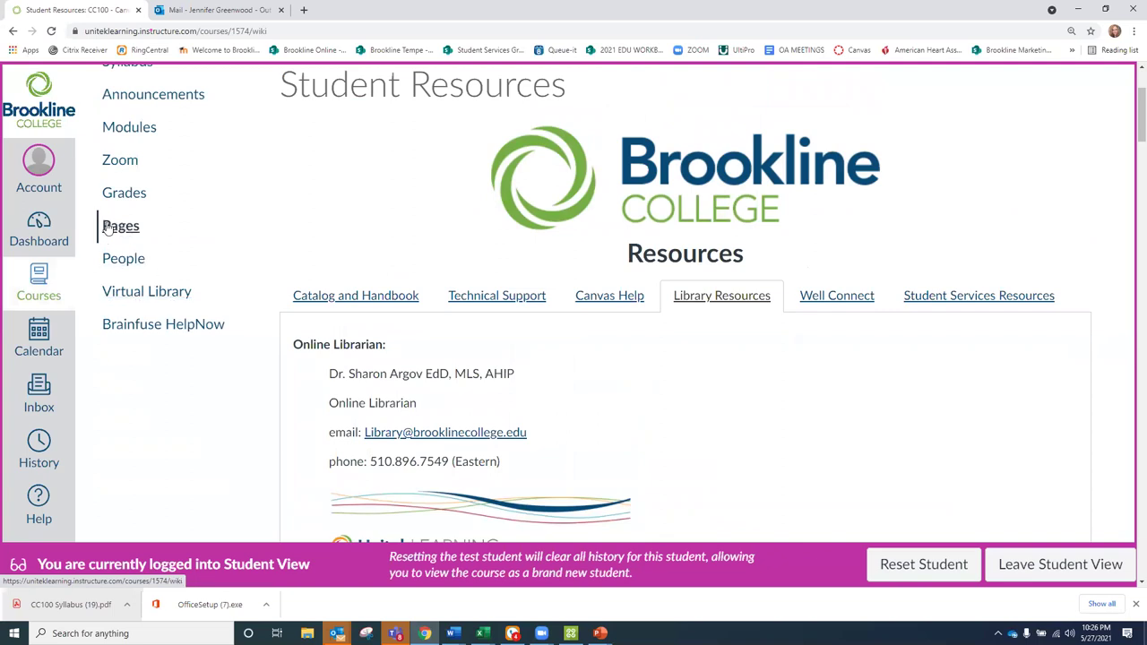
# Step: Open the Virtual Library and browse its Health & Medical database group
pyautogui.click(166, 298)
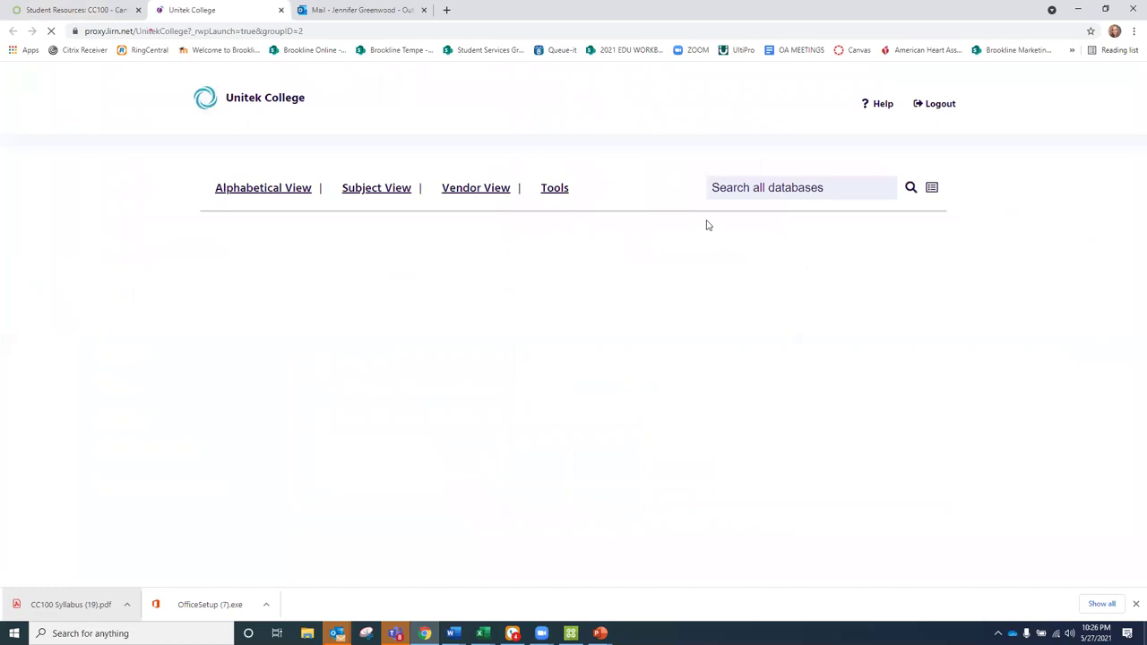
pyautogui.click(761, 188)
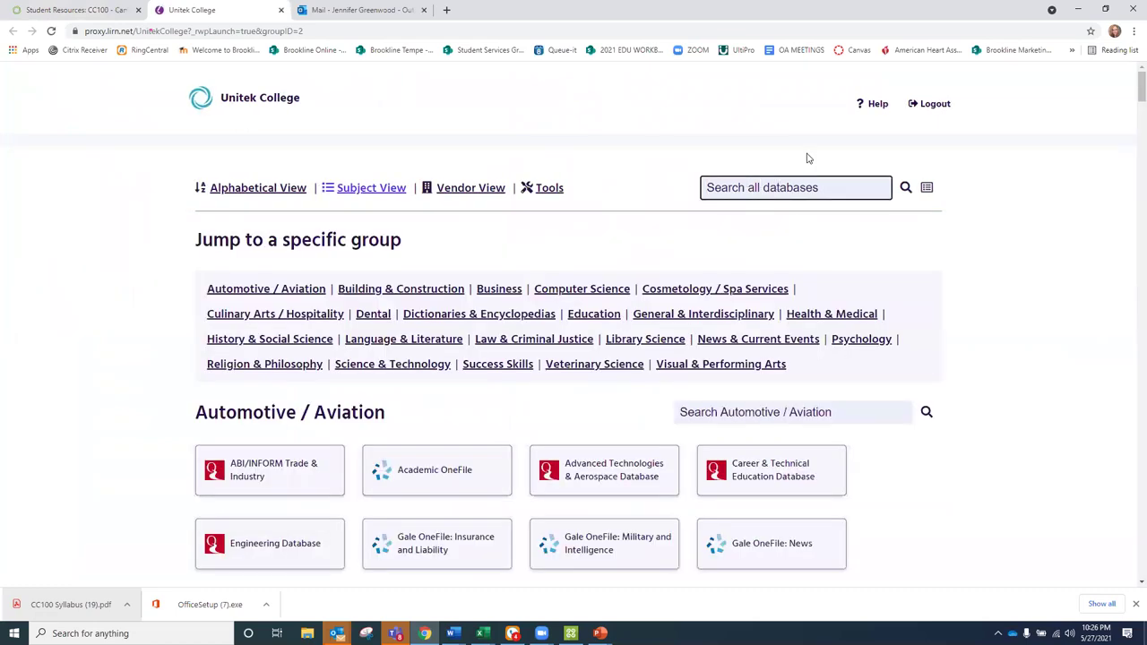
pyautogui.click(832, 314)
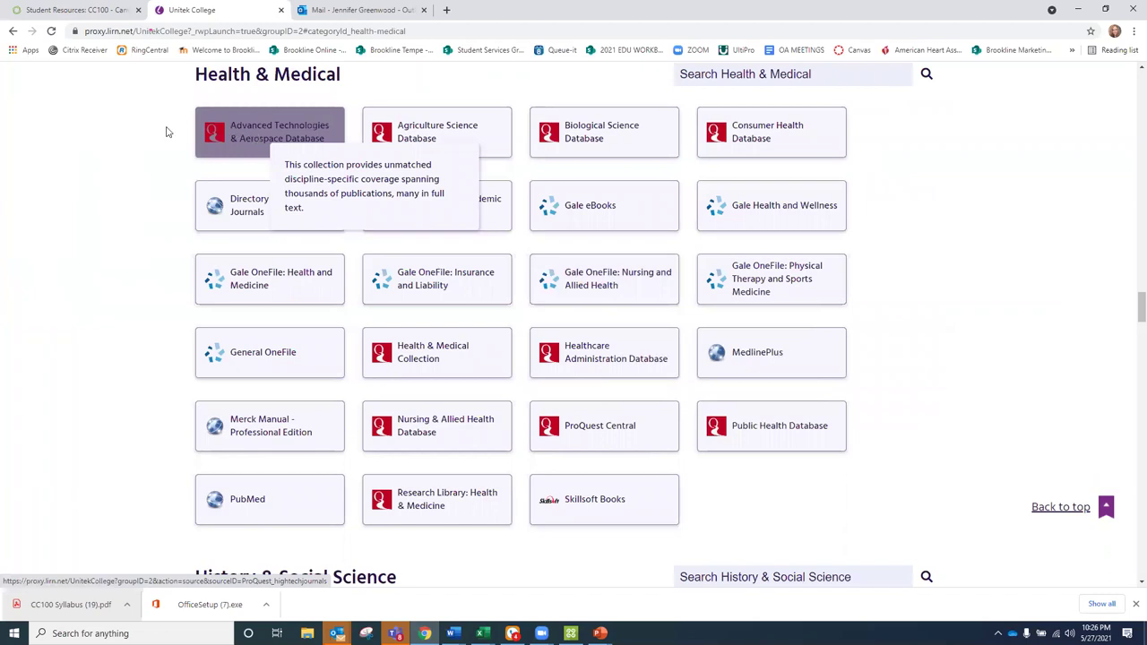
pyautogui.scroll(10, 153, 134)
pyautogui.scroll(10, 153, 134)
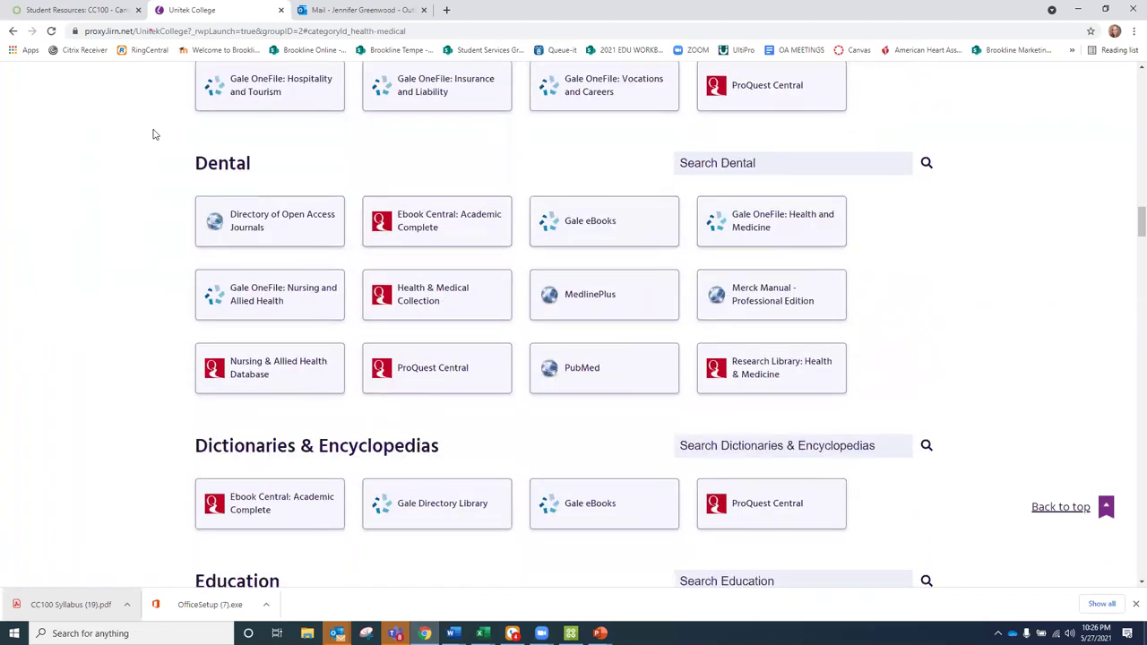
# Step: Return to the Canvas course and review the Library Resources on its Student Resources page, including the online librarian's contact details
pyautogui.click(84, 13)
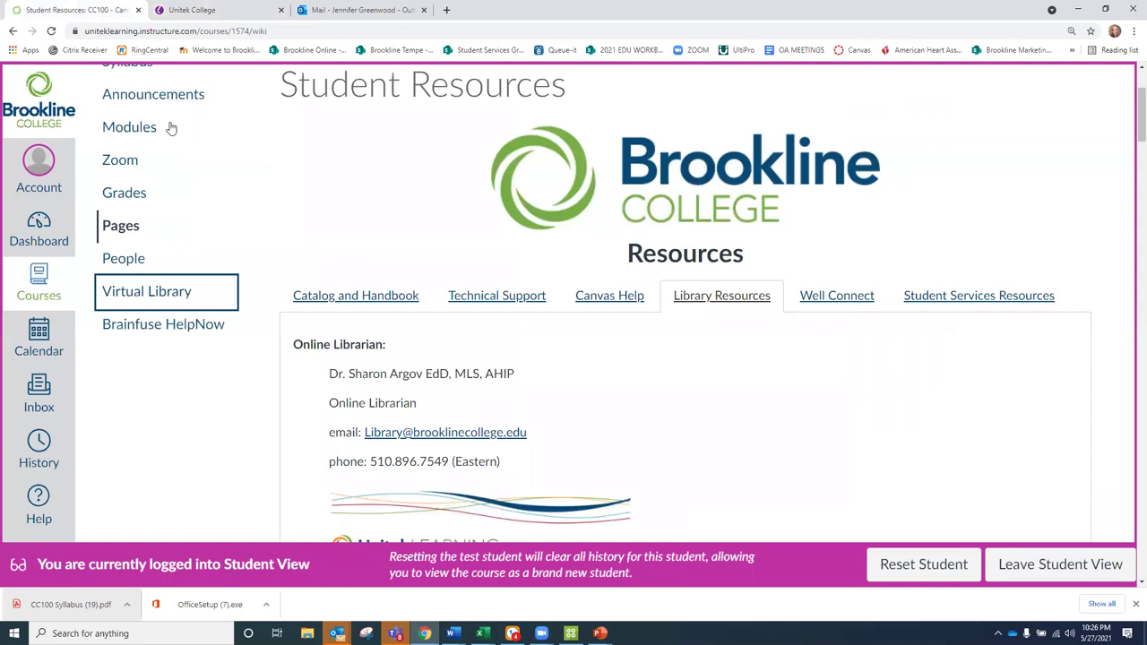
pyautogui.click(121, 228)
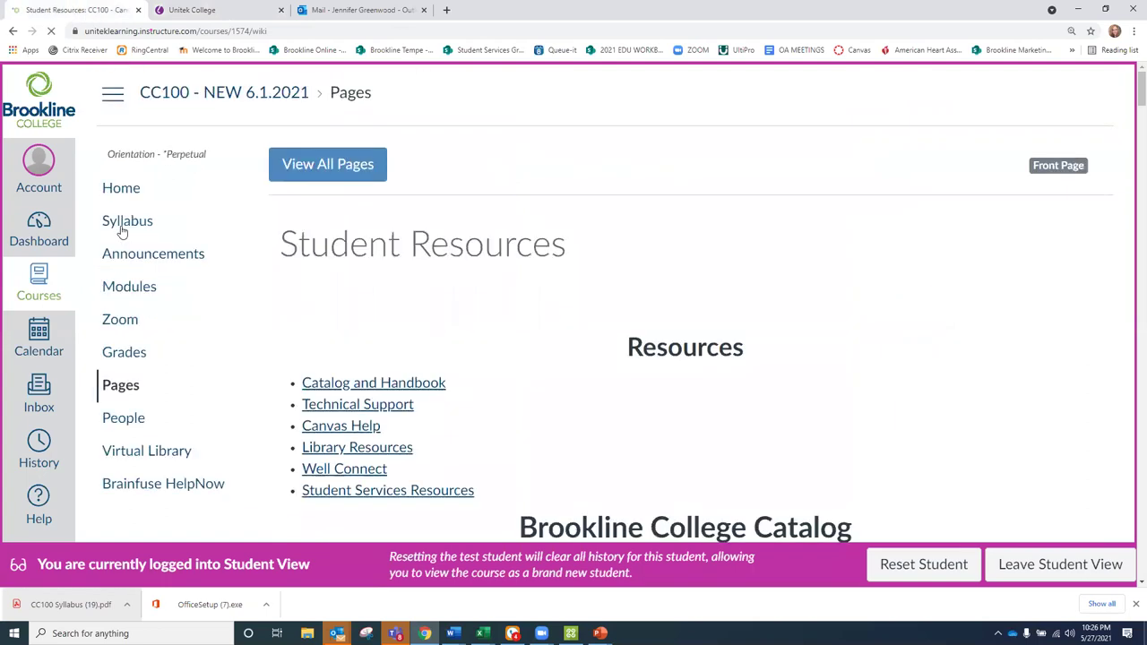
pyautogui.click(703, 454)
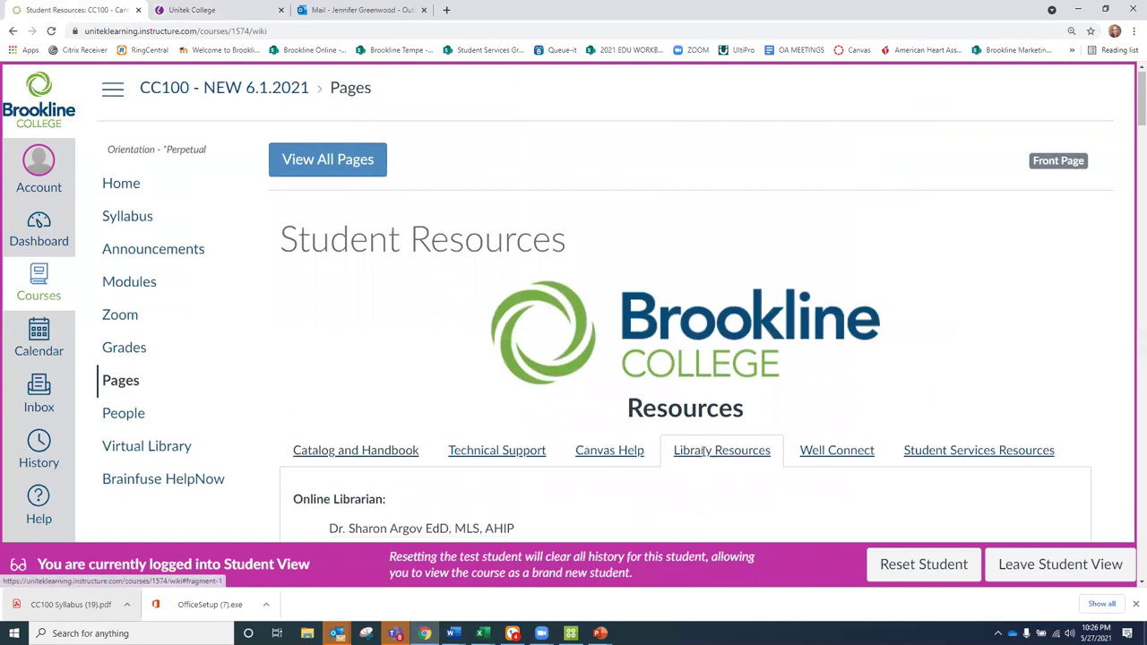
pyautogui.scroll(-7, 703, 454)
pyautogui.moveTo(1130, 181); pyautogui.dragTo(1130, 477)
pyautogui.moveTo(1129, 510); pyautogui.dragTo(1135, 128)
pyautogui.scroll(10, 740, 223)
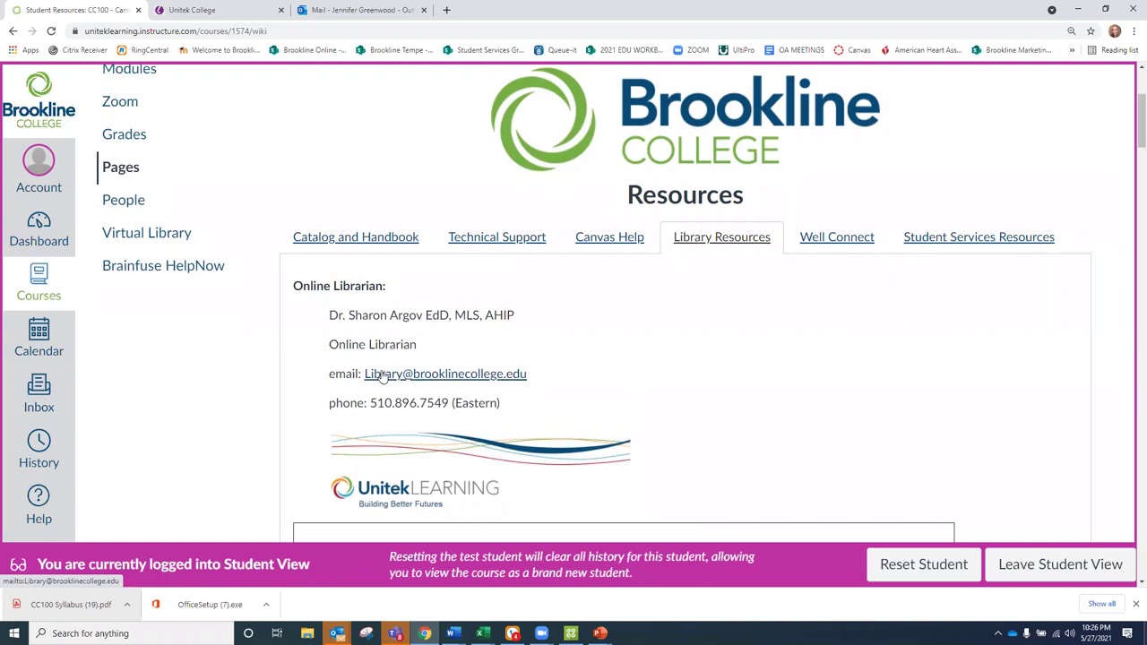
# Step: Open the course's People page and look through the roster of participants and their roles
pyautogui.click(121, 203)
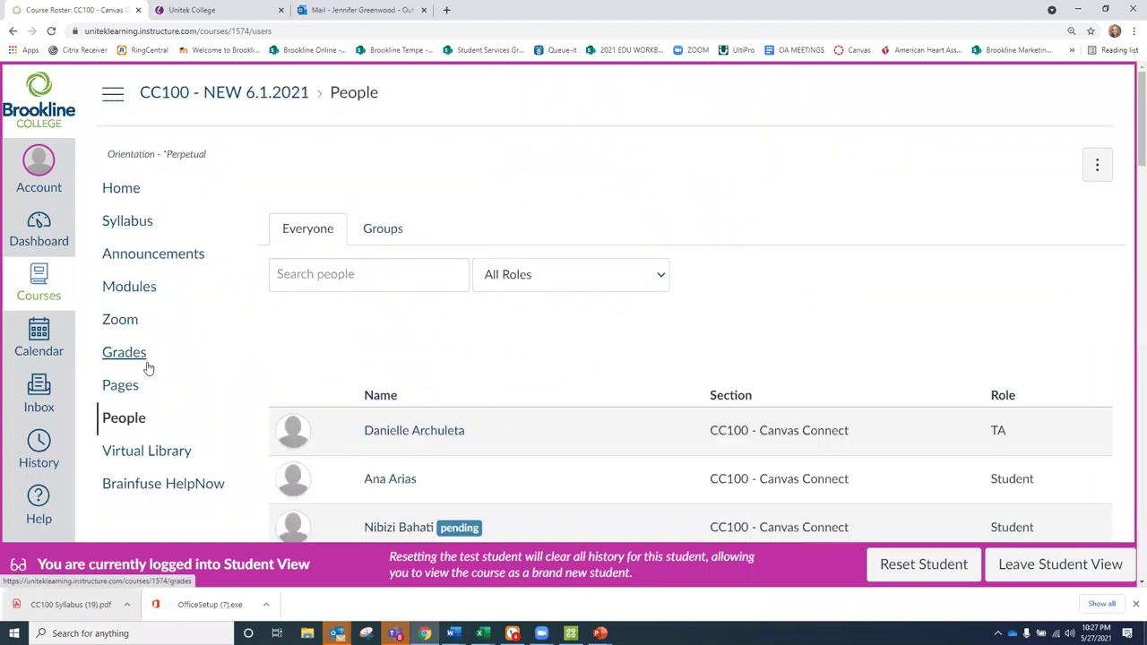
pyautogui.scroll(-2, 523, 430)
pyautogui.scroll(-5, 528, 435)
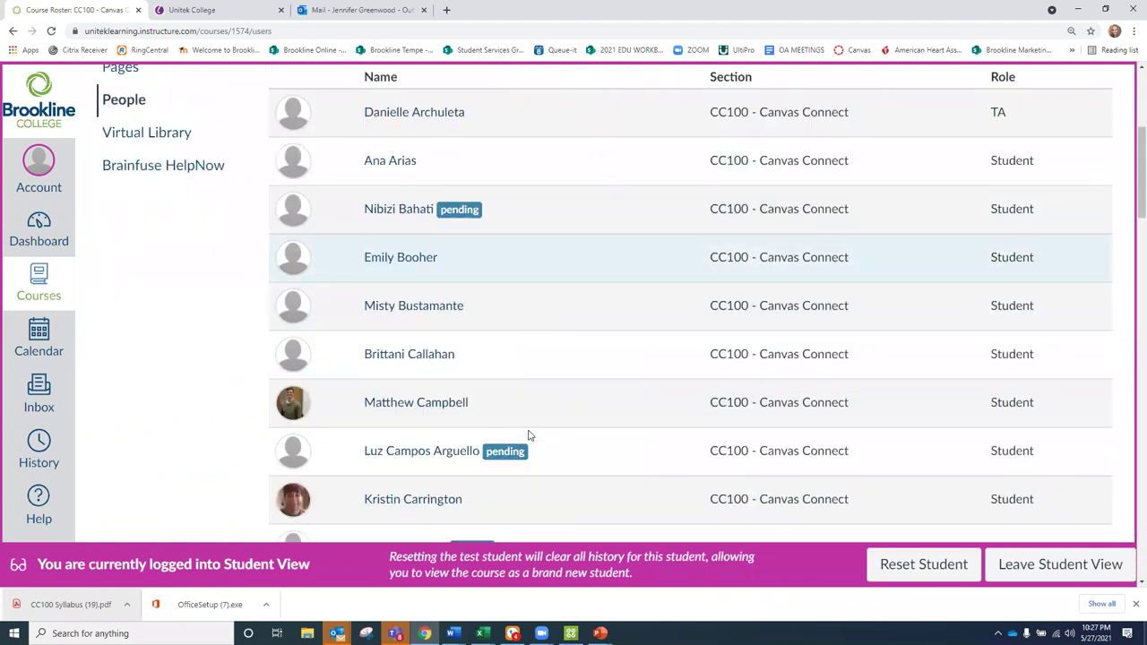
pyautogui.scroll(4, 530, 437)
pyautogui.scroll(3, 531, 437)
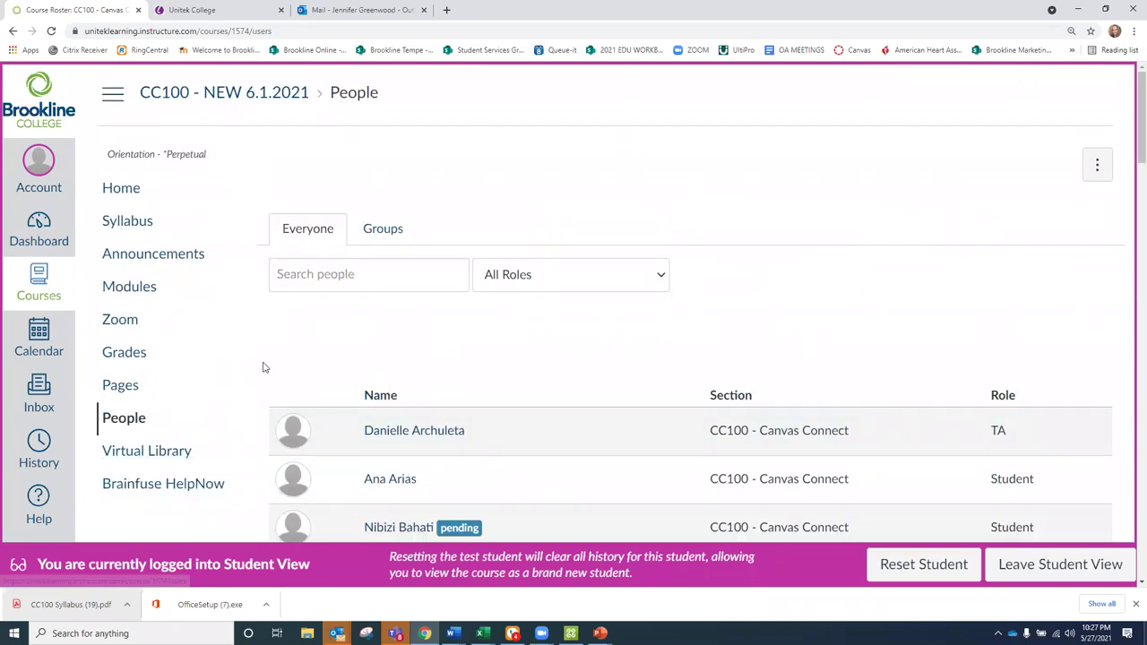
pyautogui.scroll(-2, 258, 365)
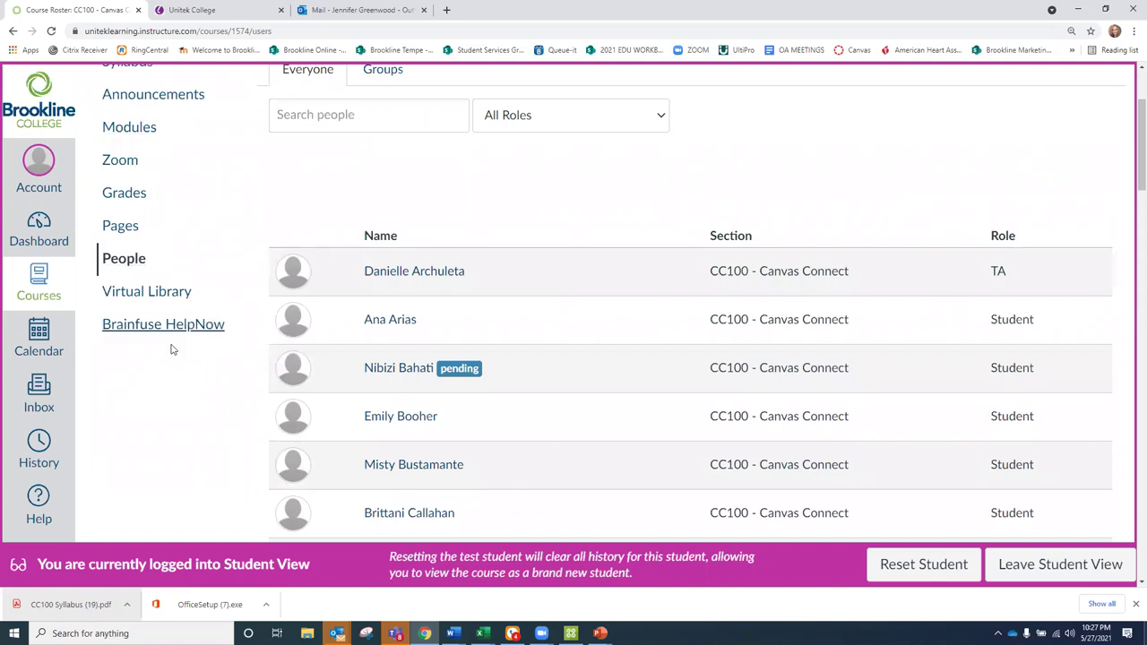
# Step: Leave Student View, dismiss the downloads bar and open the Brainfuse HelpNow home page from the course
pyautogui.click(1037, 567)
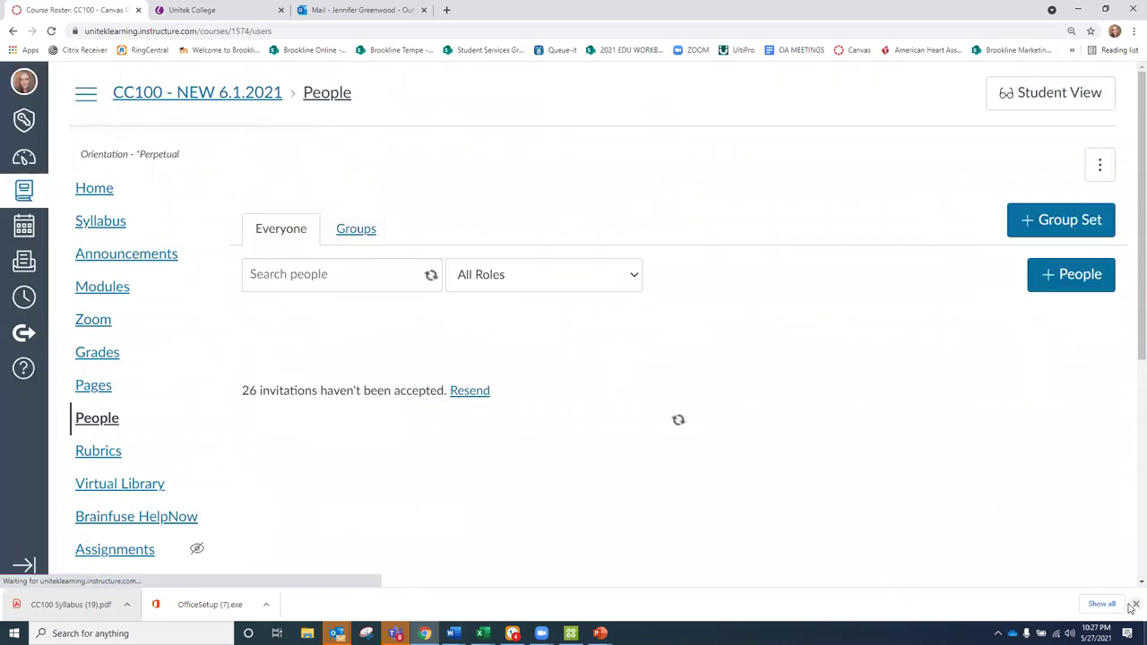
pyautogui.click(1133, 604)
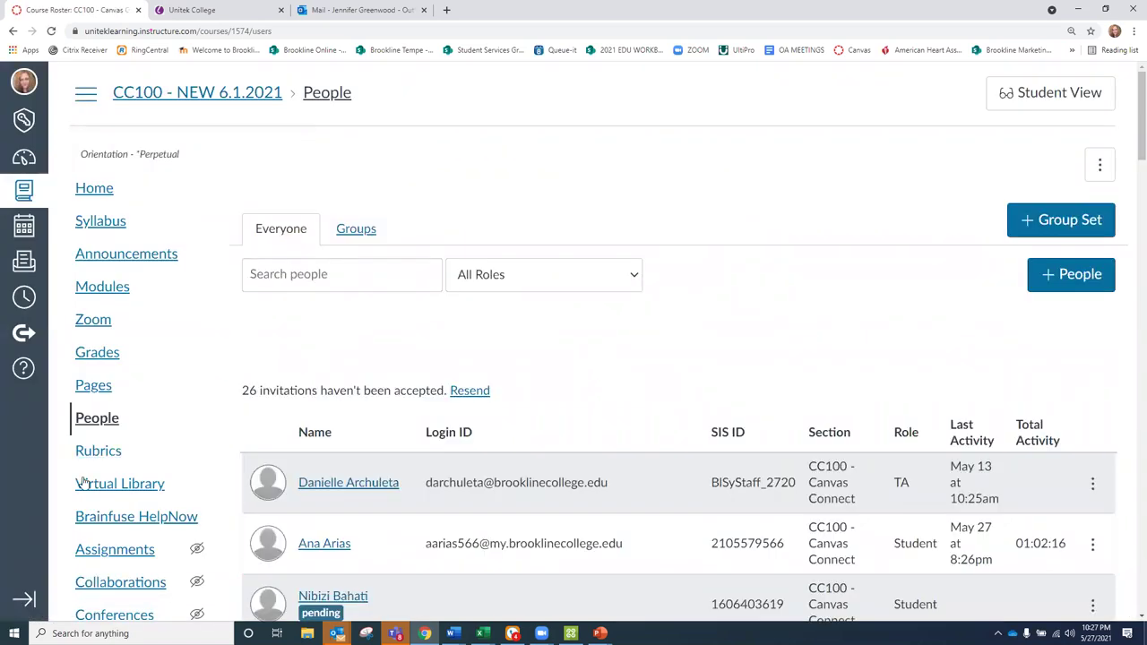
pyautogui.click(116, 518)
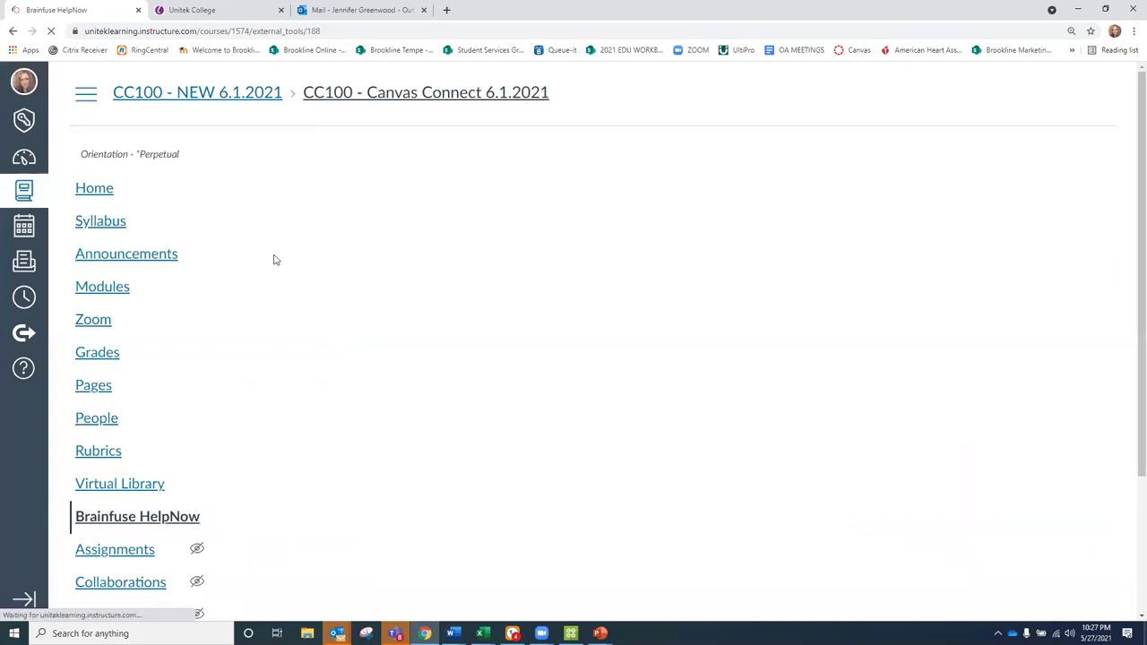
pyautogui.click(305, 197)
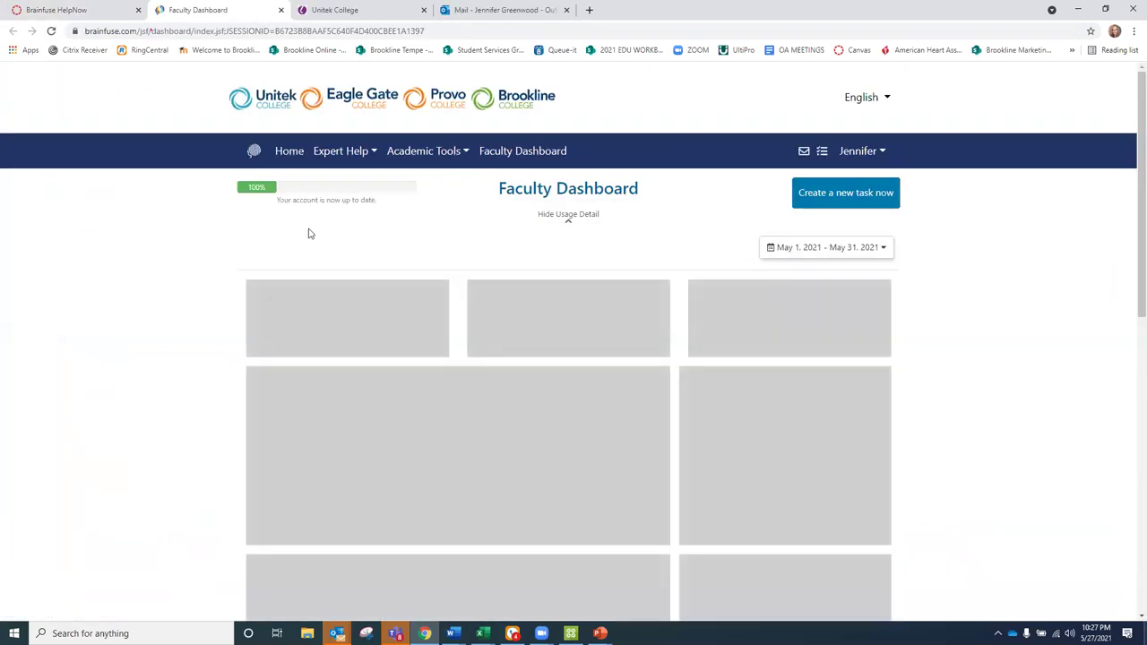
pyautogui.click(293, 153)
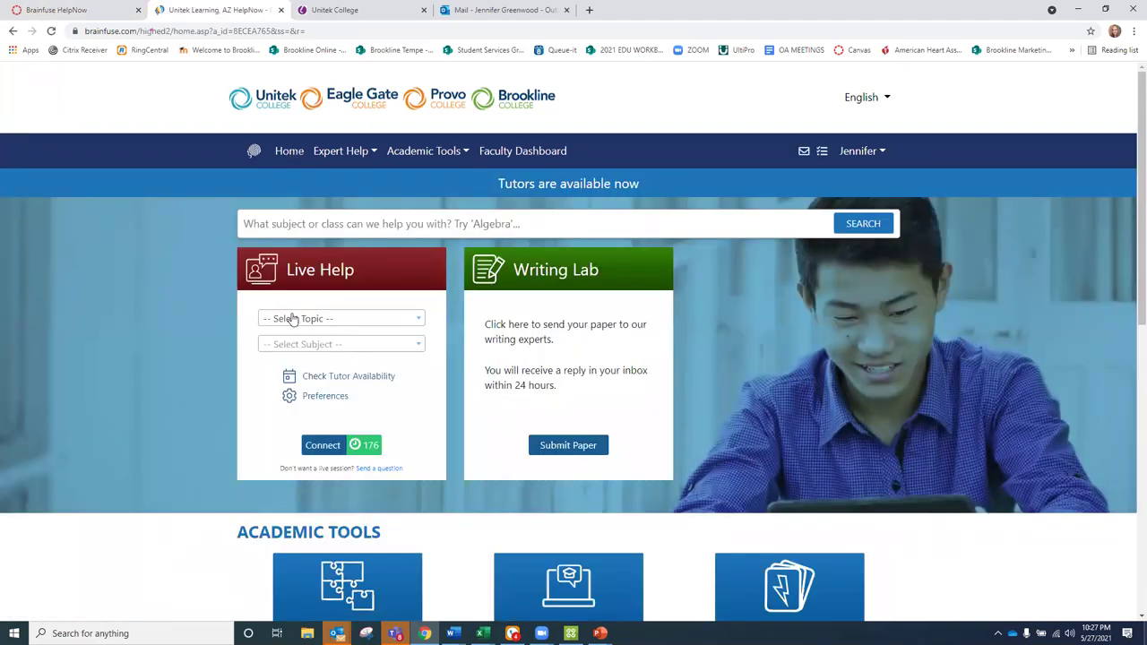
# Step: Check the remaining Live Help minutes and the tutor availability for the English topic with the Writing subject
pyautogui.moveTo(374, 450)
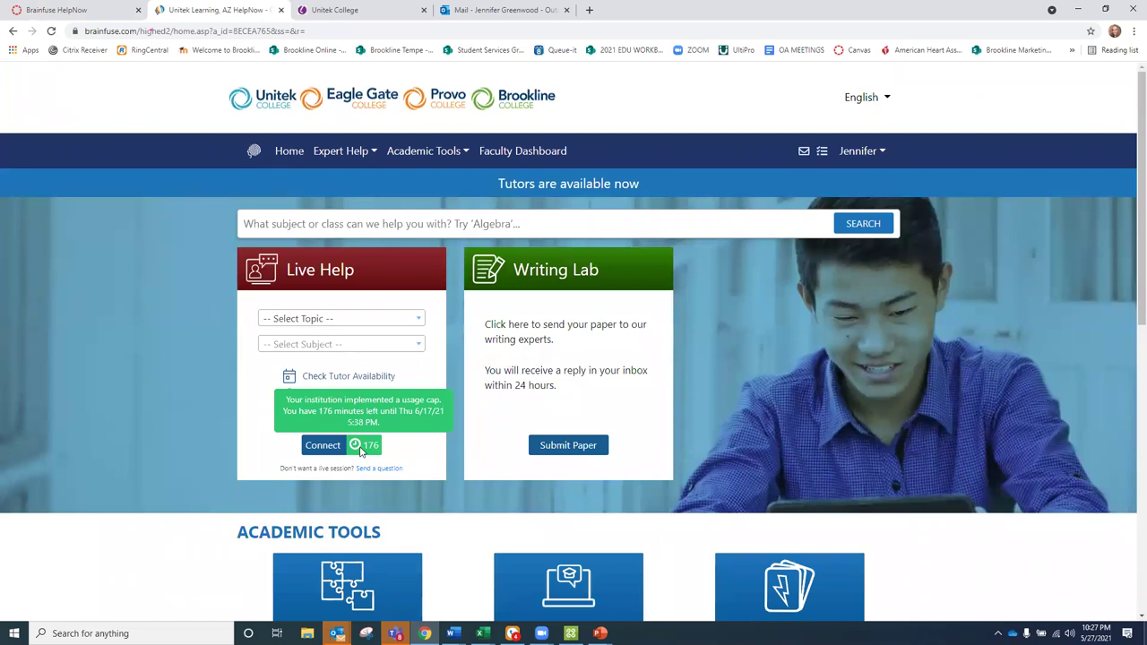
pyautogui.click(318, 322)
pyautogui.click(305, 401)
pyautogui.click(295, 344)
pyautogui.click(290, 384)
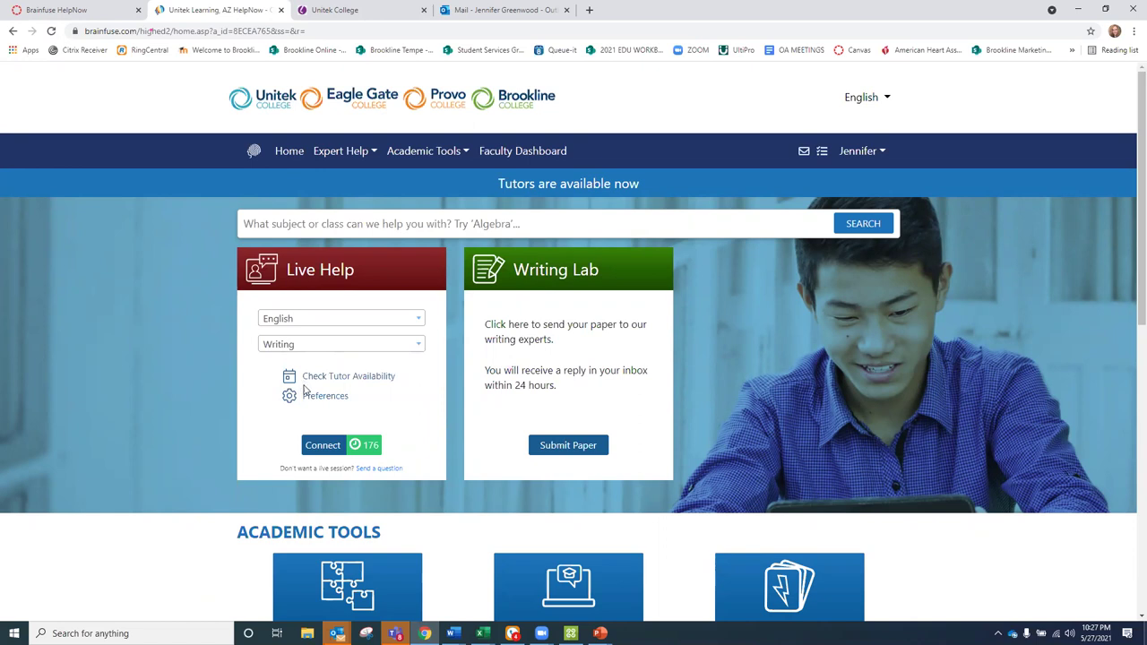
pyautogui.click(341, 380)
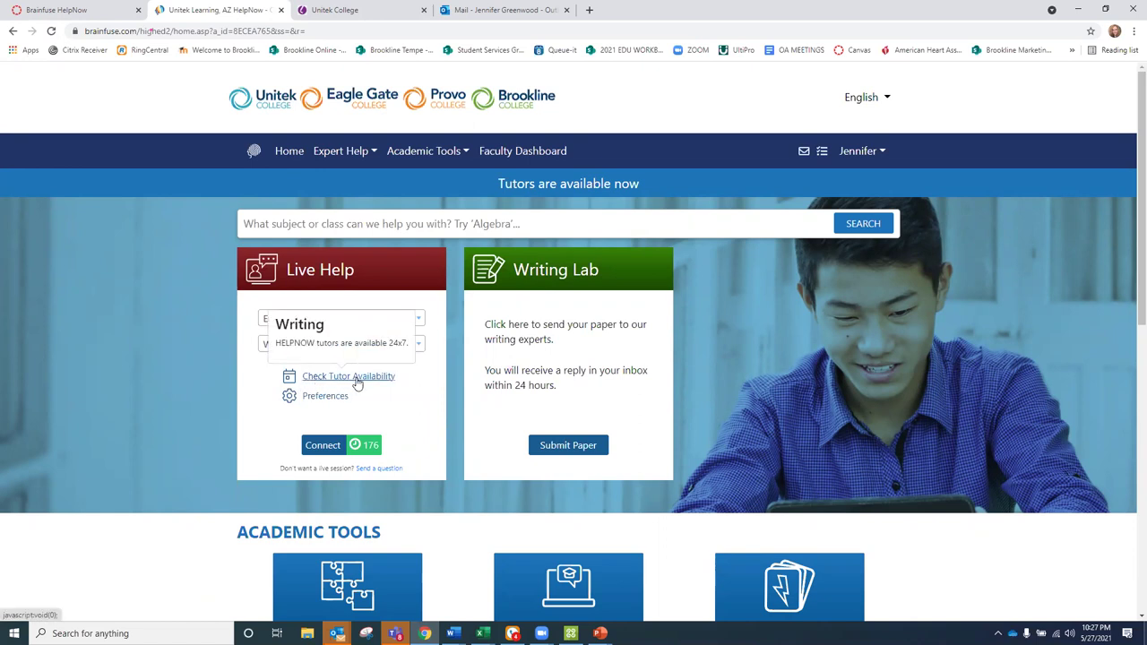
# Step: Check Live Help tutor availability for the Math topic with the College Algebra subject
pyautogui.click(301, 321)
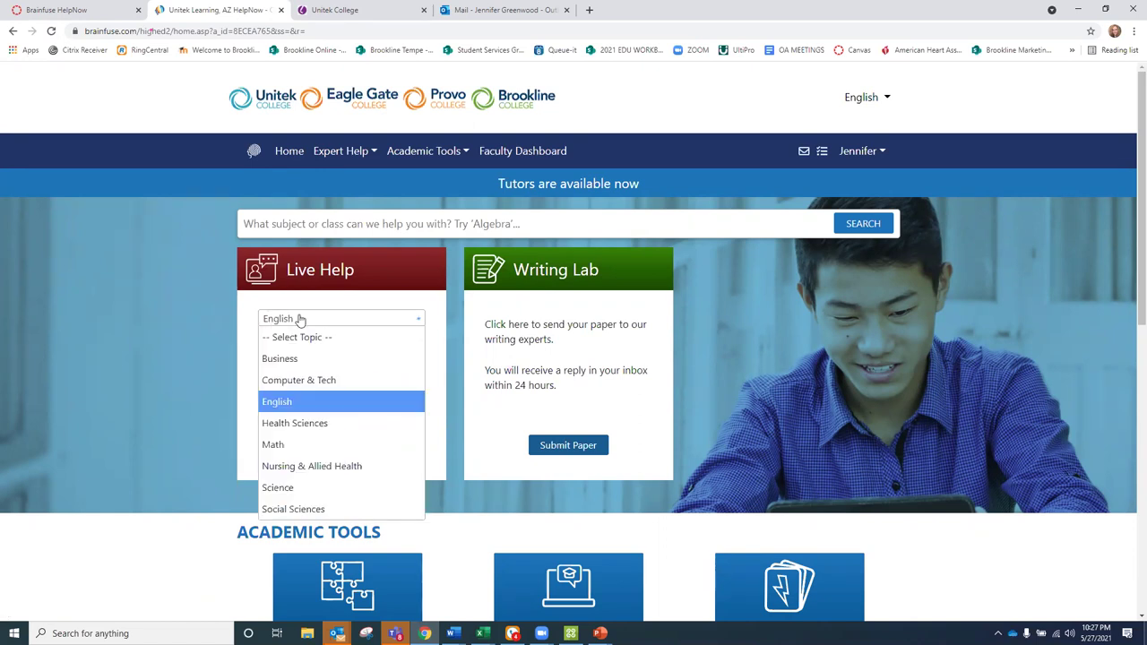
pyautogui.click(274, 444)
pyautogui.click(286, 344)
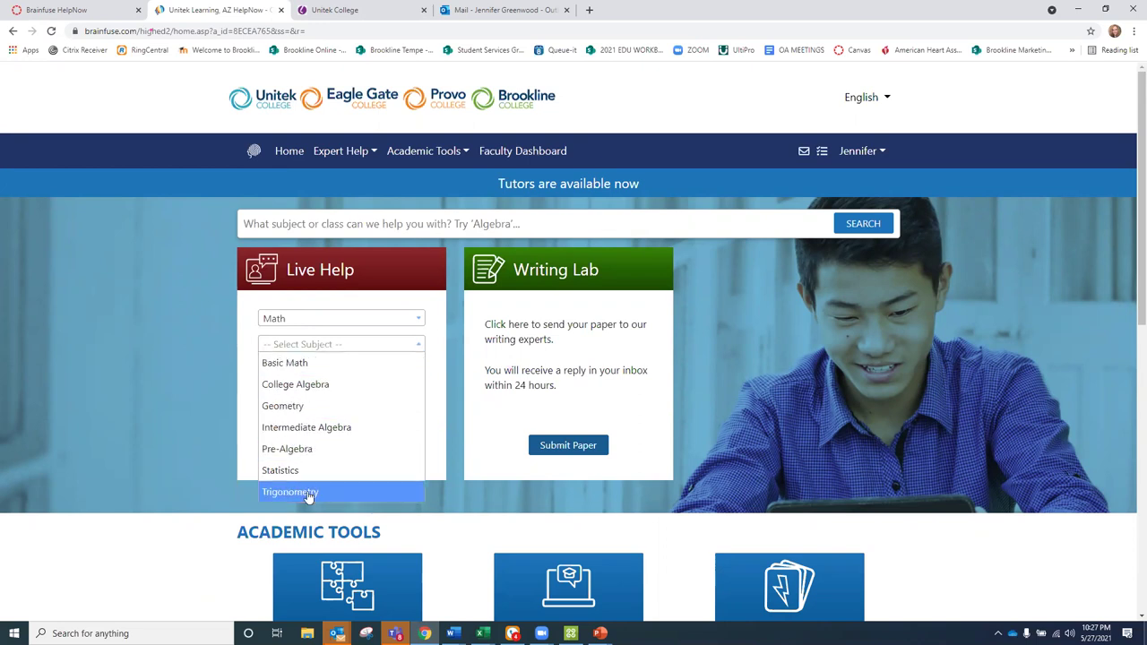
pyautogui.click(321, 384)
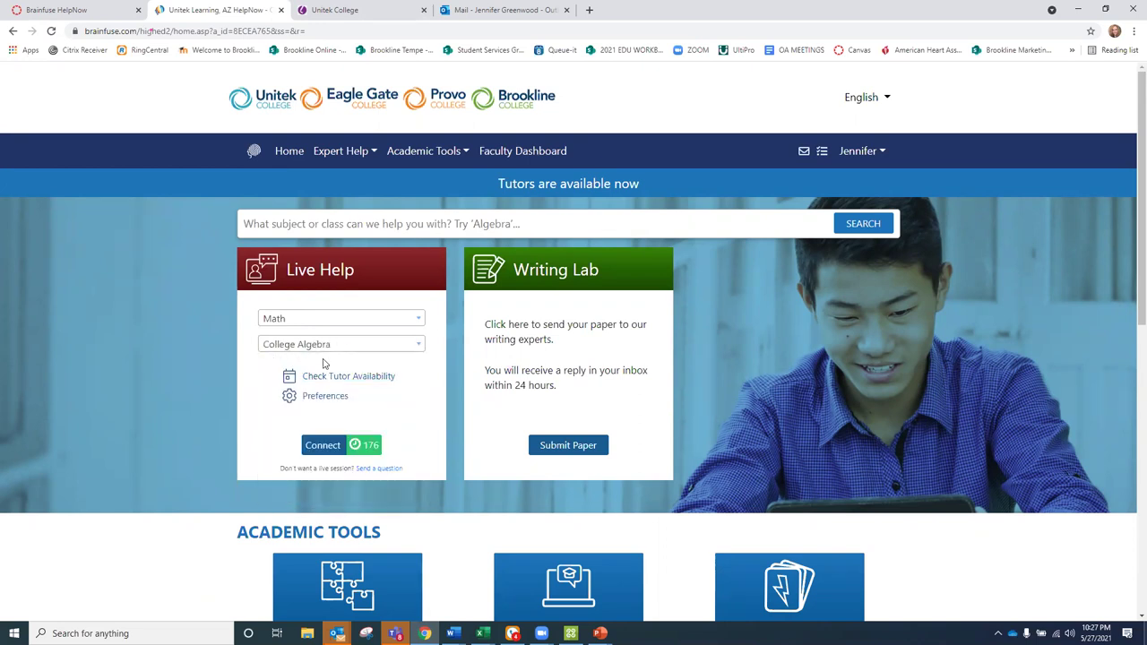
pyautogui.click(340, 378)
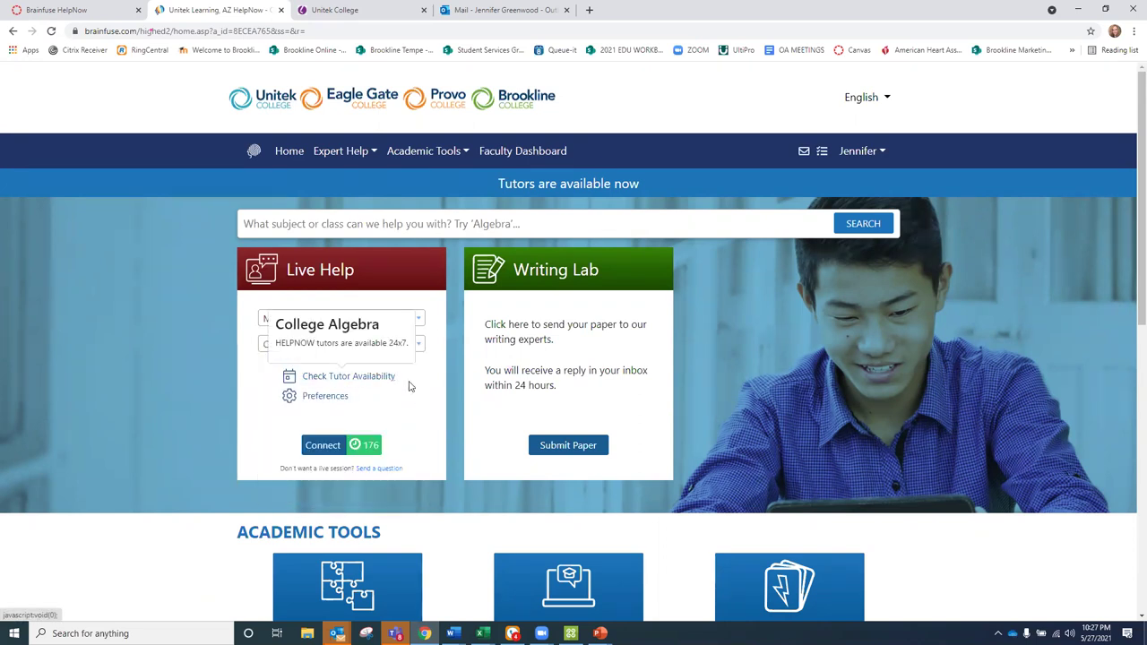
# Step: Check tutor availability for Medical Terminology under Nursing & Allied Health and view the Live Help tutoring preferences
pyautogui.click(313, 321)
pyautogui.click(316, 464)
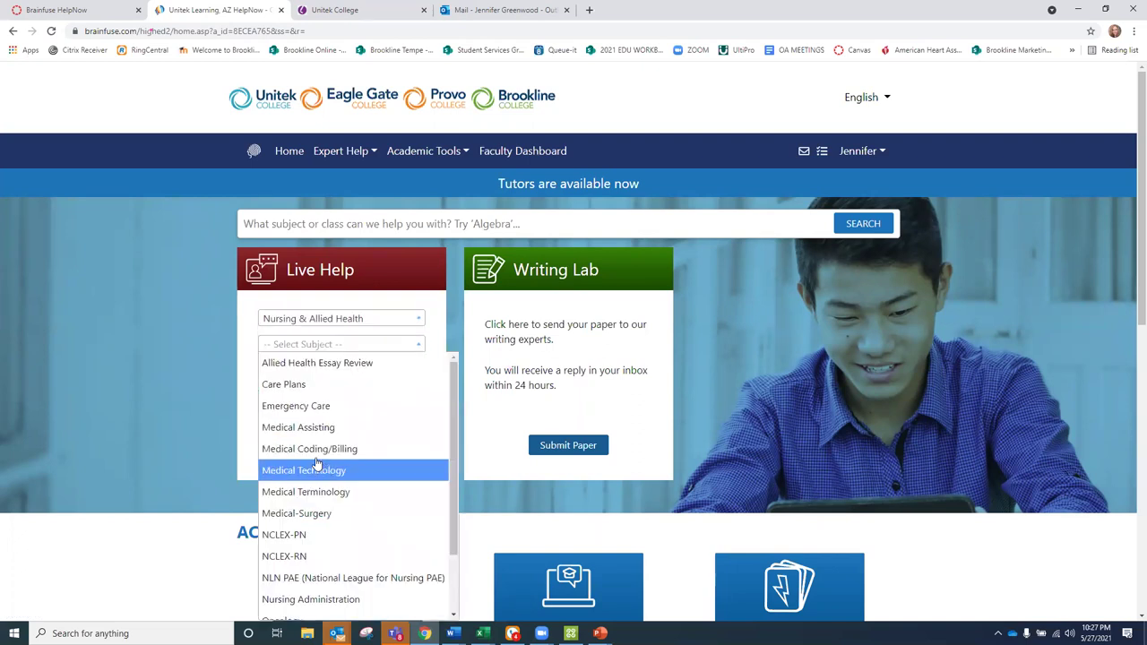
pyautogui.click(345, 494)
pyautogui.click(349, 380)
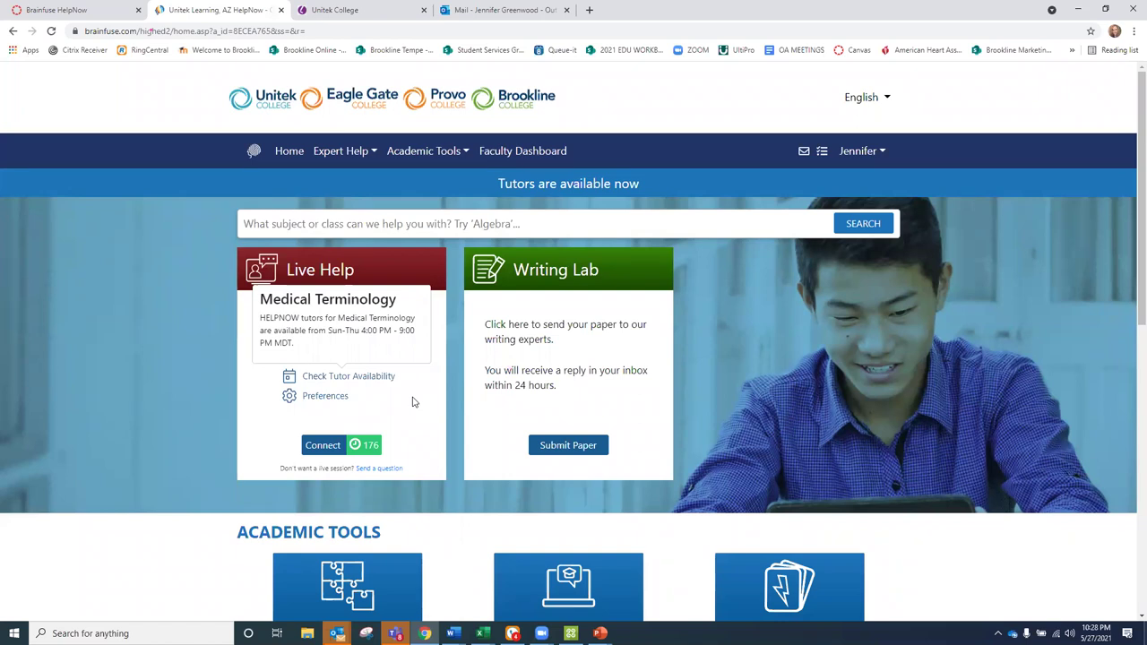
pyautogui.click(324, 400)
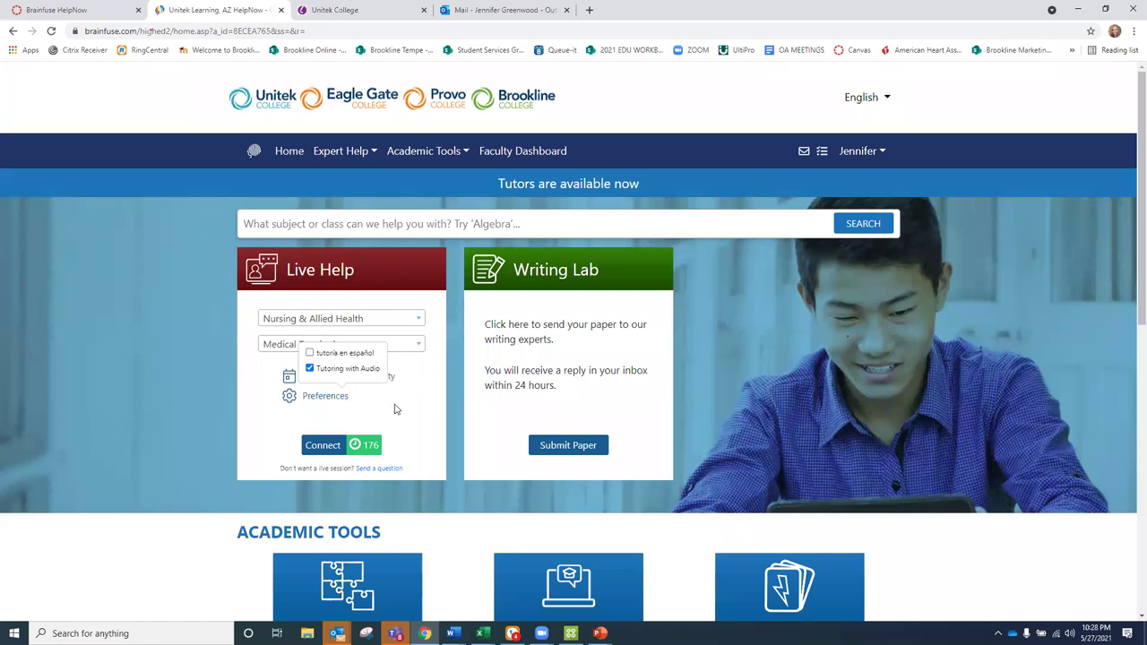
pyautogui.click(394, 410)
# Step: Set Live Help to English and Writing, review its preferences and connect to a live tutor
pyautogui.click(315, 320)
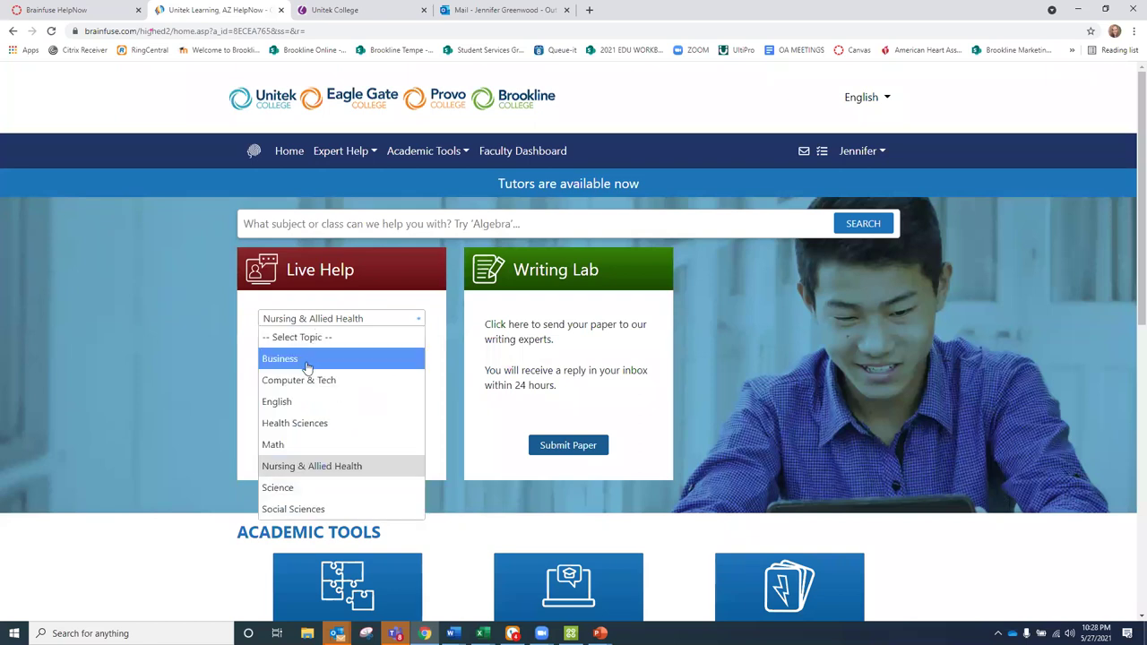
pyautogui.click(302, 402)
pyautogui.click(302, 346)
pyautogui.click(299, 385)
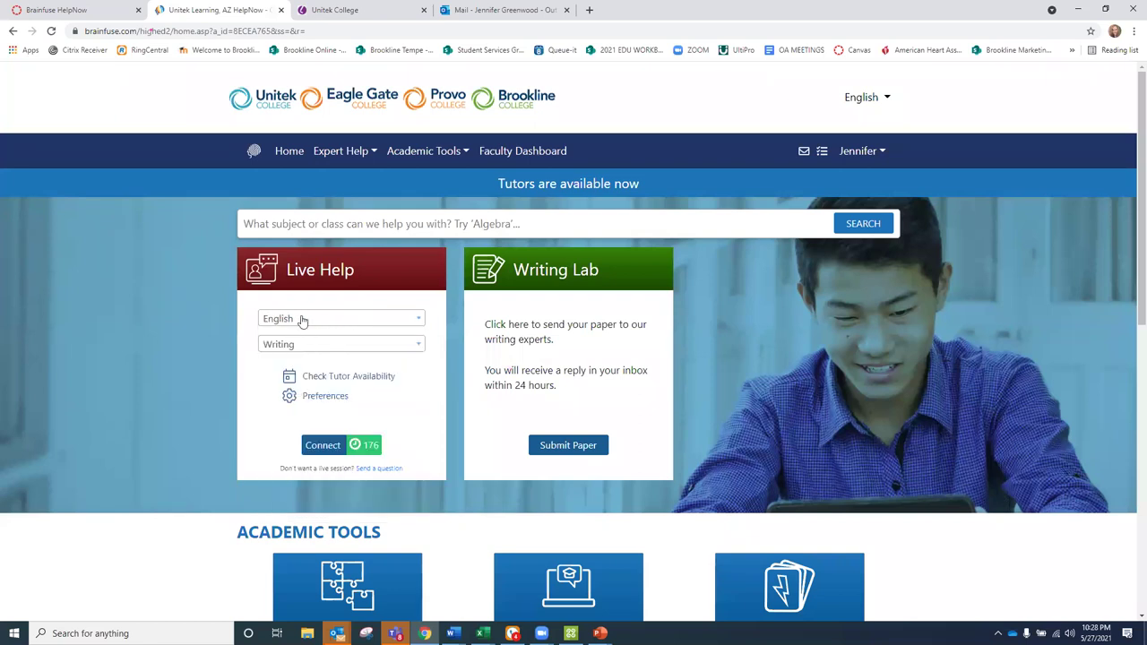
pyautogui.click(326, 397)
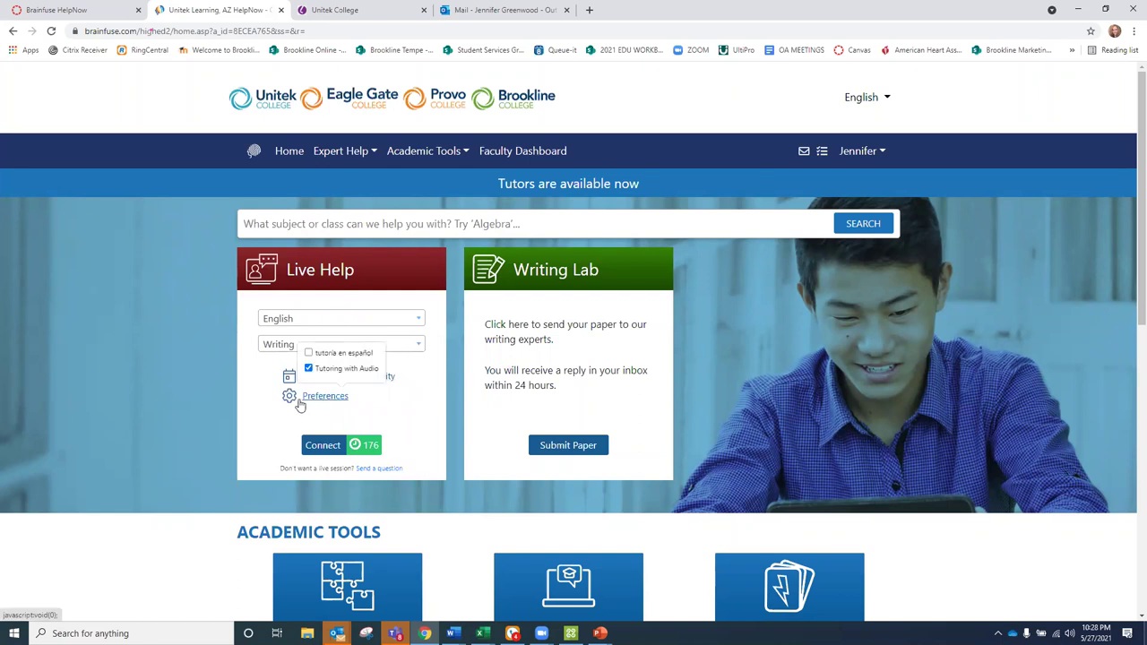
pyautogui.click(314, 444)
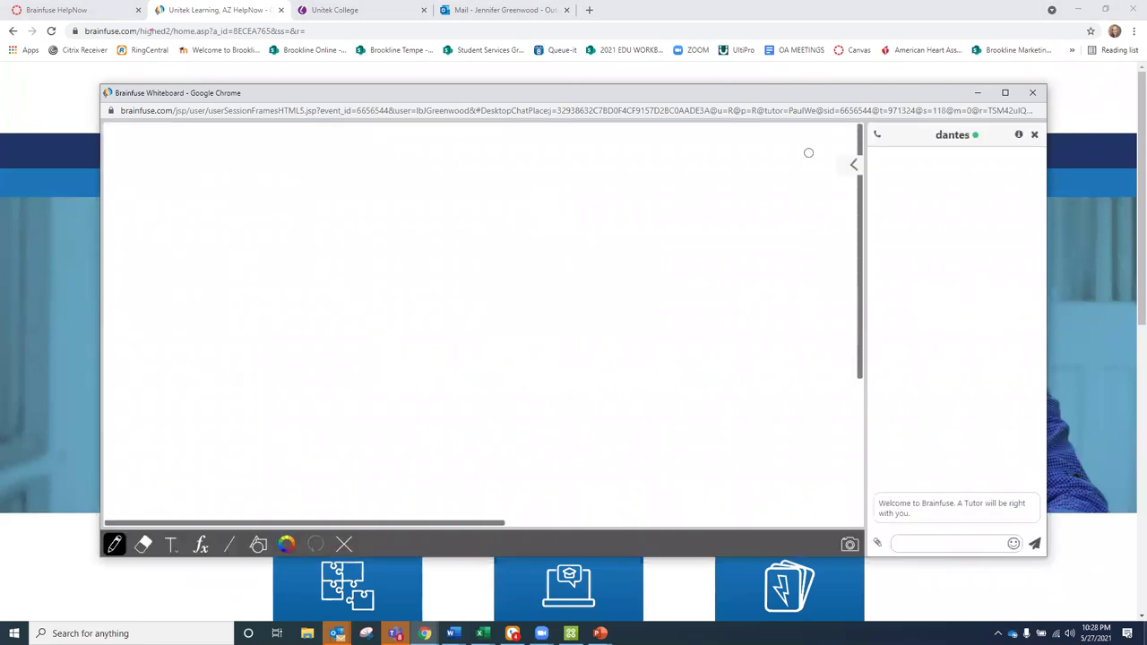
# Step: Initiate audio in the tutoring whiteboard session and view the chat's file attachment options
pyautogui.click(878, 137)
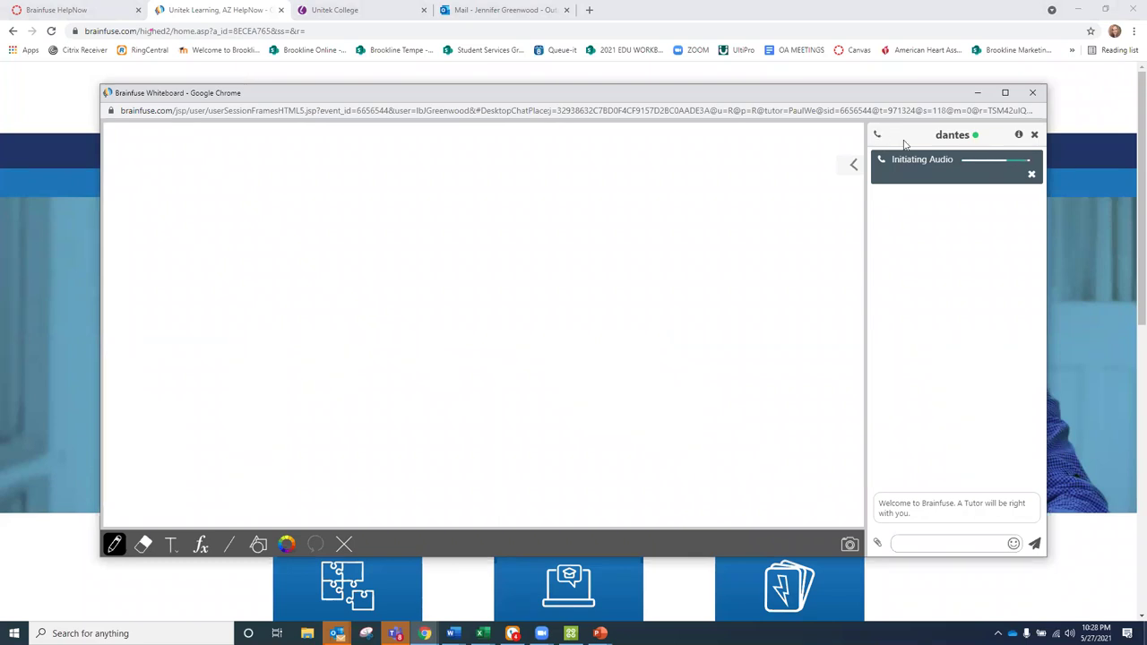
pyautogui.click(1032, 176)
pyautogui.click(879, 546)
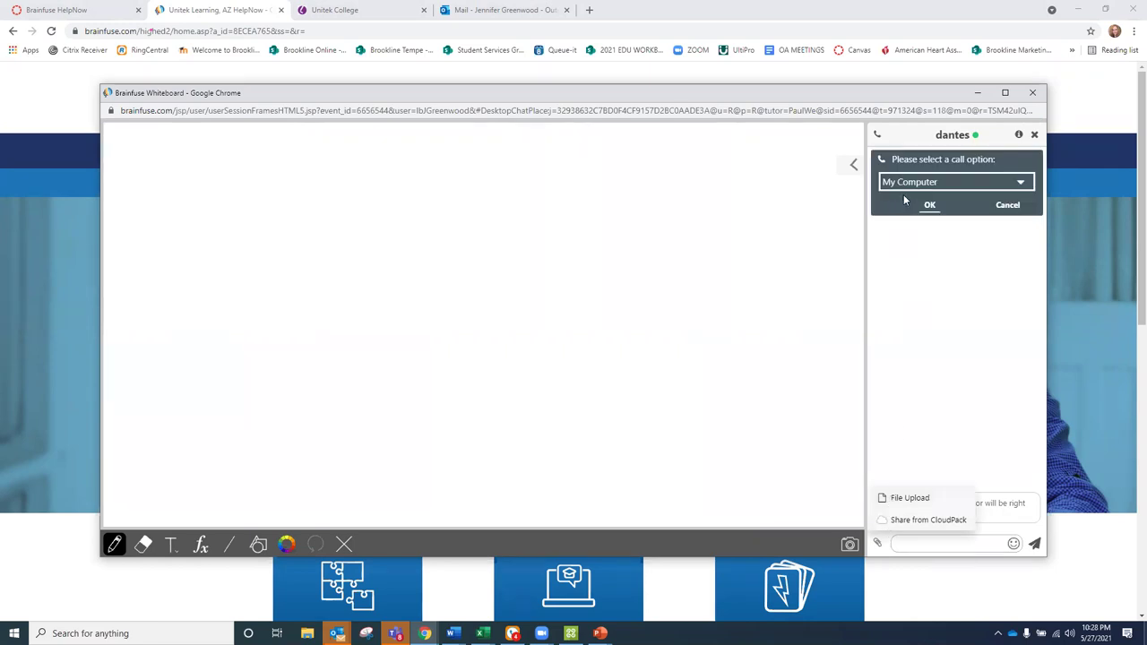
# Step: Review the audio call options by selecting Call Me and switching to Access Number
pyautogui.click(914, 186)
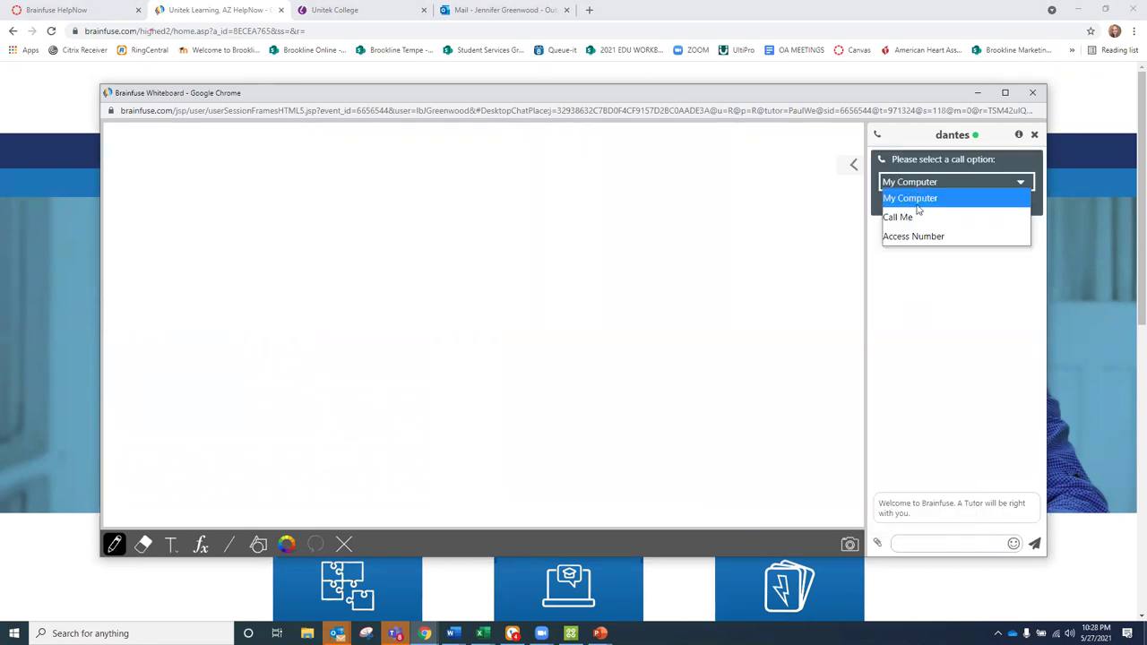
pyautogui.click(918, 218)
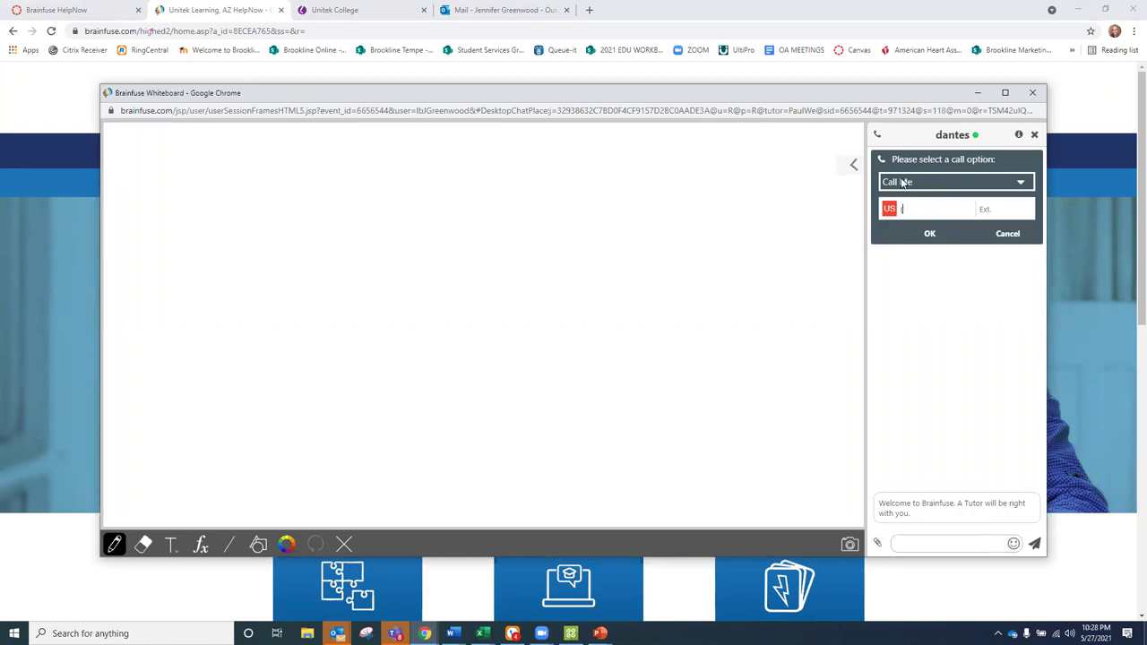
pyautogui.click(902, 183)
pyautogui.click(903, 231)
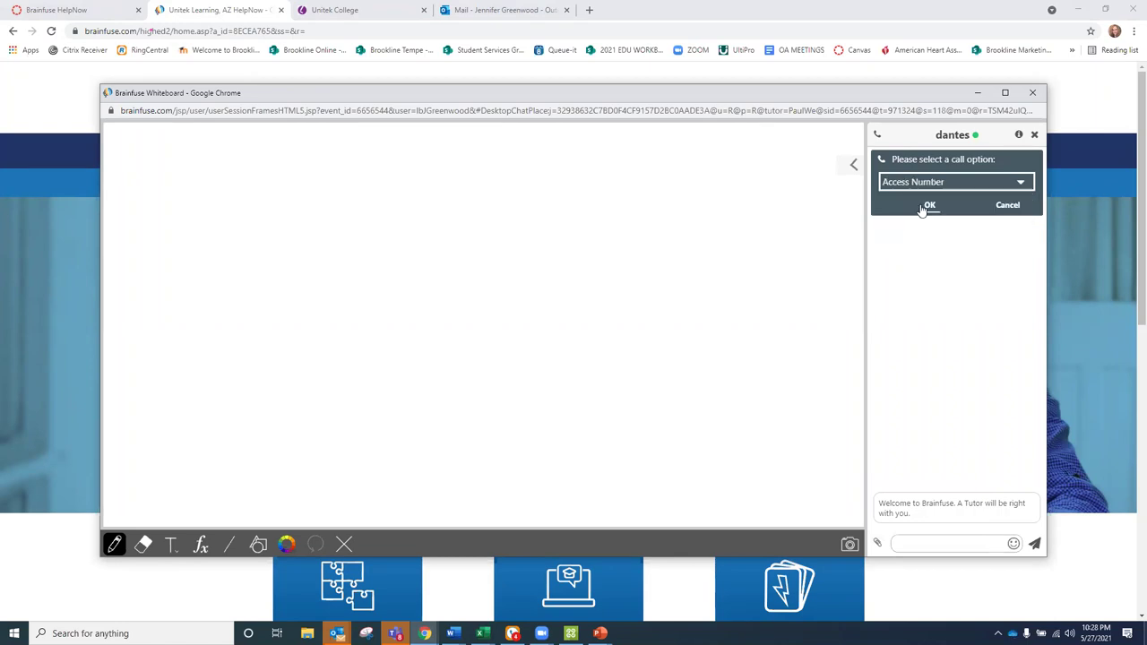